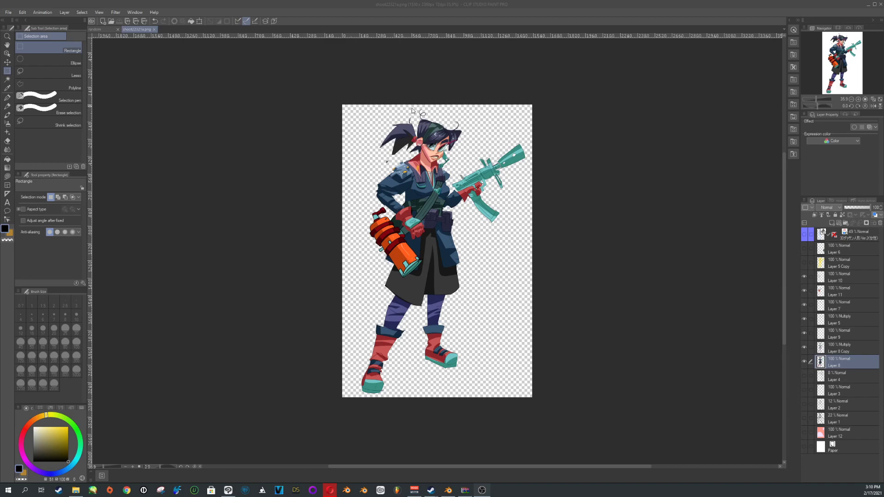
scroll(417, 156, "up", 1)
scroll(395, 162, "down", 2)
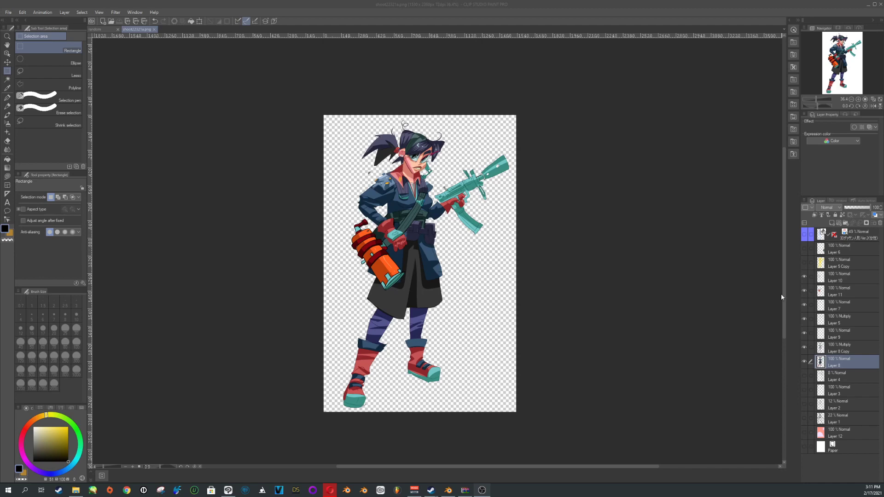
scroll(540, 236, "up", 4)
left_click(540, 235)
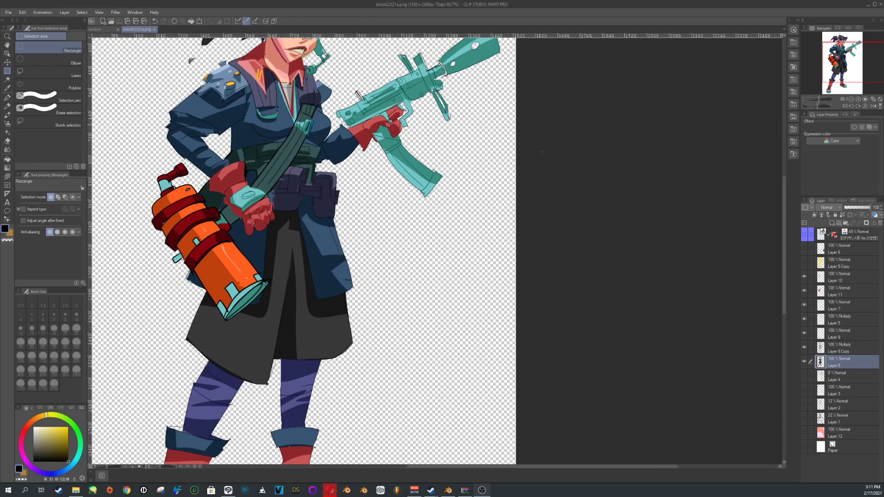
scroll(346, 203, "down", 2)
middle_click_drag(634, 246, 641, 296)
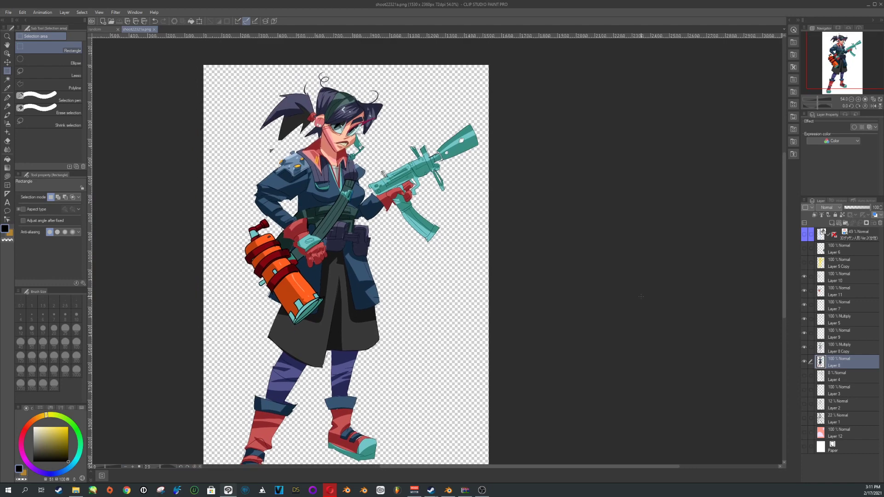
Add a new raster layer directly above Layer 6.
left_click(844, 249)
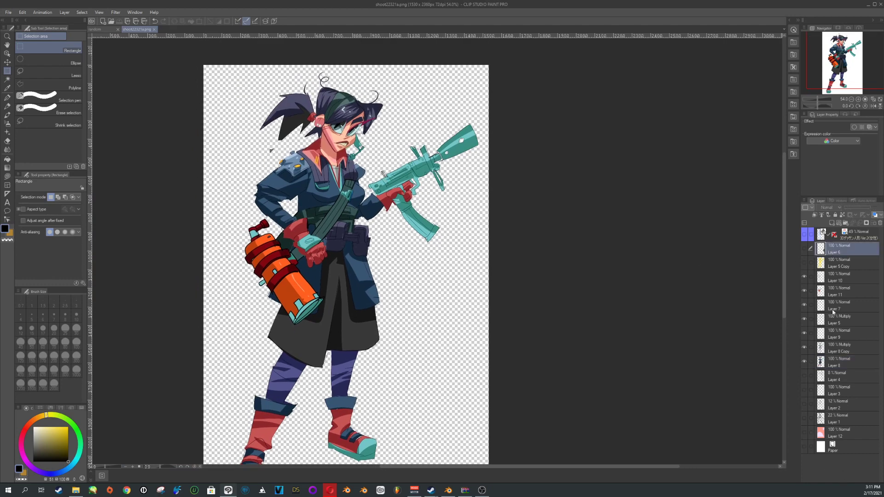
left_click(832, 223)
middle_click_drag(489, 173, 448, 187)
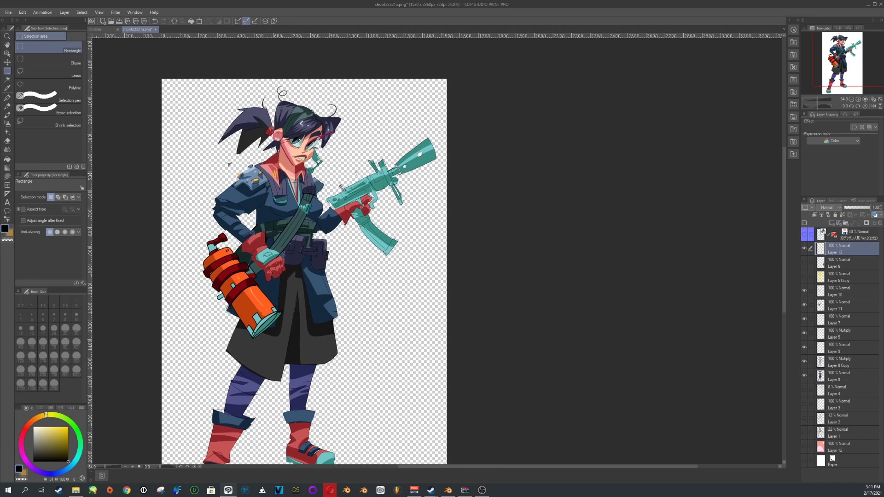
Set the foreground color to pure red with red 255, green 0 and blue 0.
left_click(7, 168)
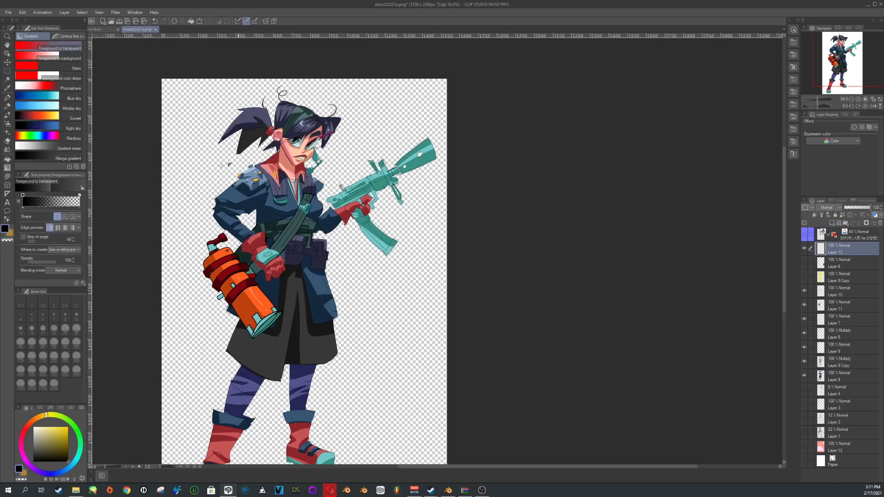
left_click(28, 425)
left_click(68, 427)
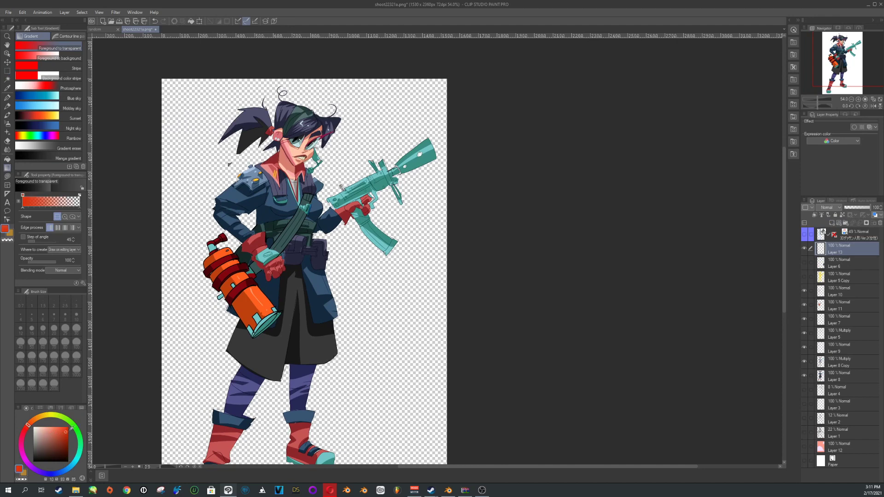
double_click(19, 470)
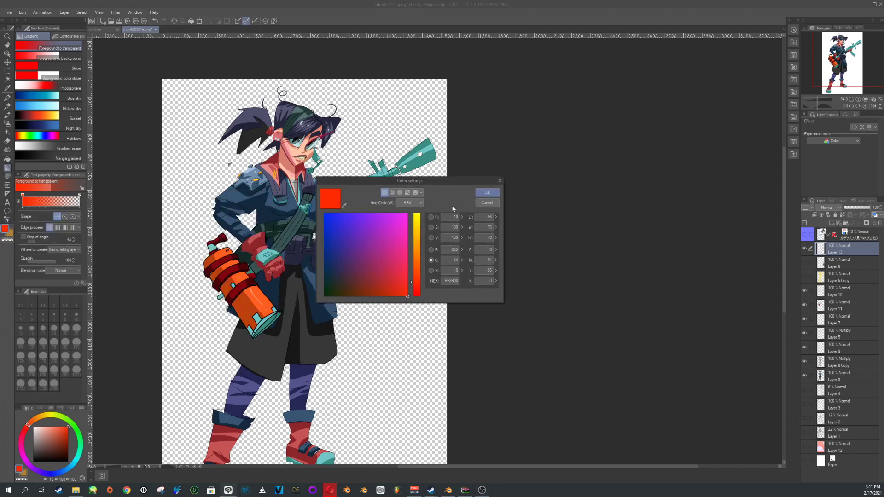
left_click(431, 250)
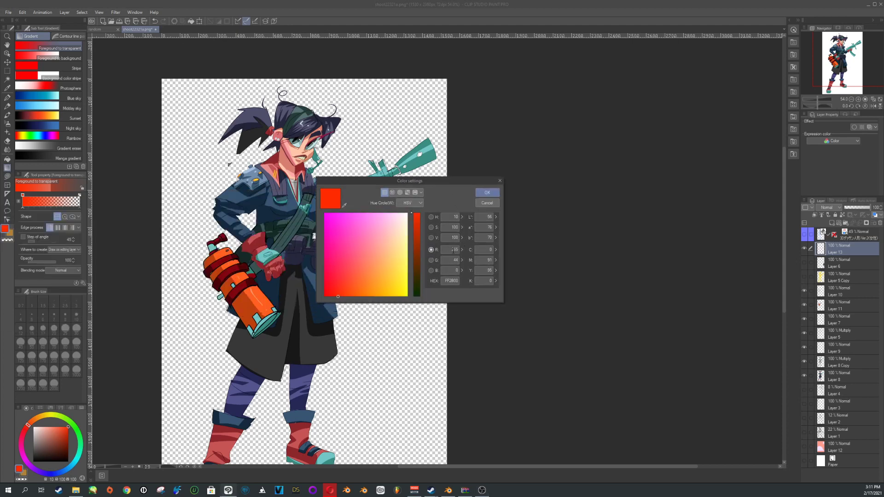
left_click(453, 260)
type("0")
key("Return")
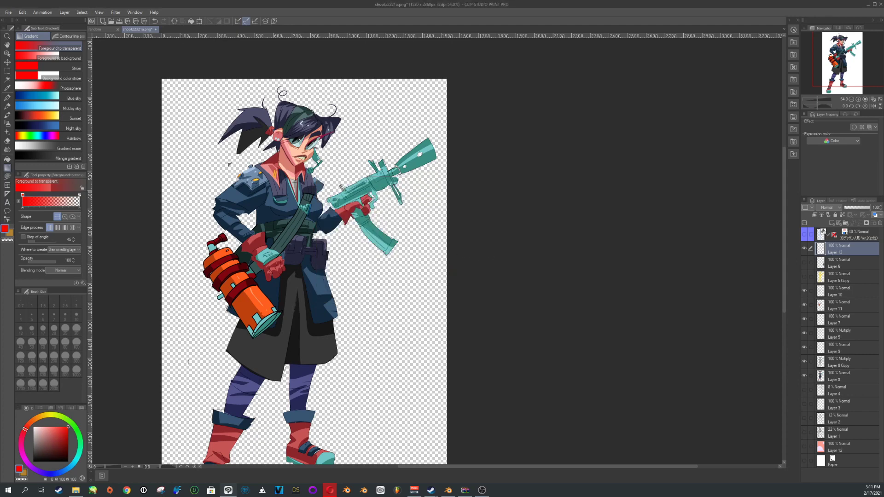
Fill the rifle's areas with red on the new layer, using the fill that refers to other layers.
key("g")
left_click(410, 164)
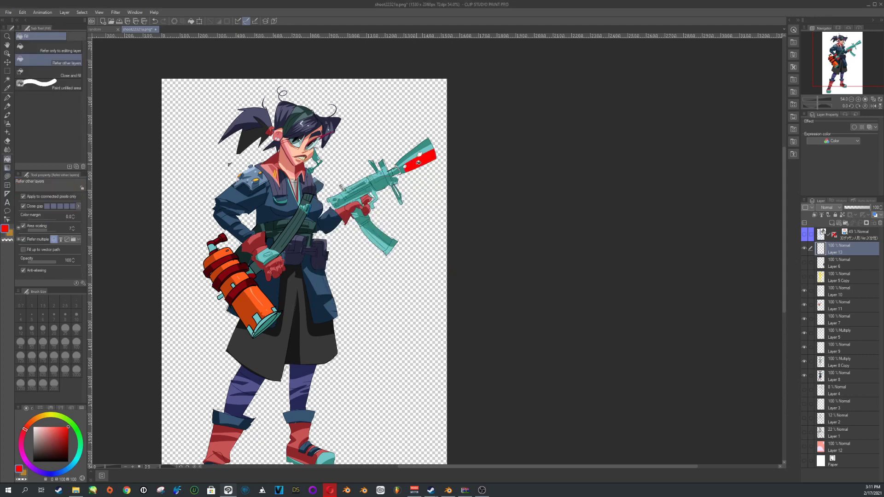
left_click(423, 153)
key("ctrl+z")
left_click(428, 144)
scroll(411, 158, "up", 5)
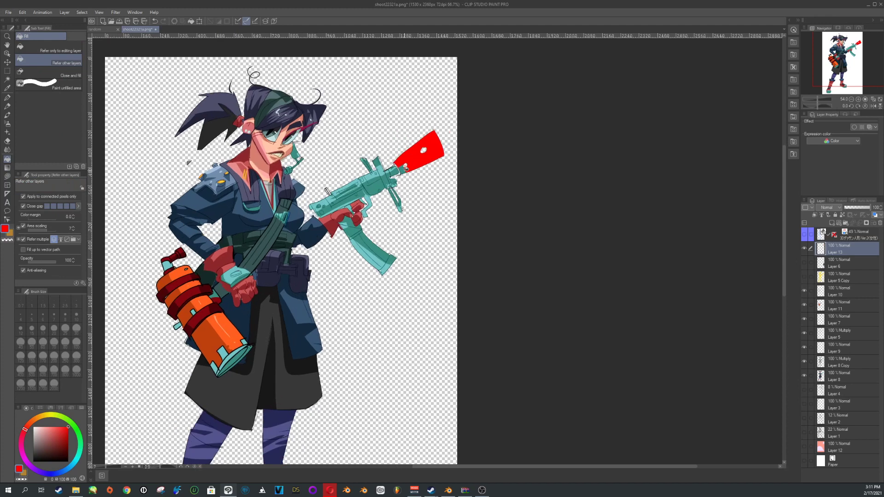
mouse_move(396, 164)
left_mouse_down()
mouse_move(256, 220)
mouse_move(231, 244)
mouse_move(289, 204)
left_mouse_up()
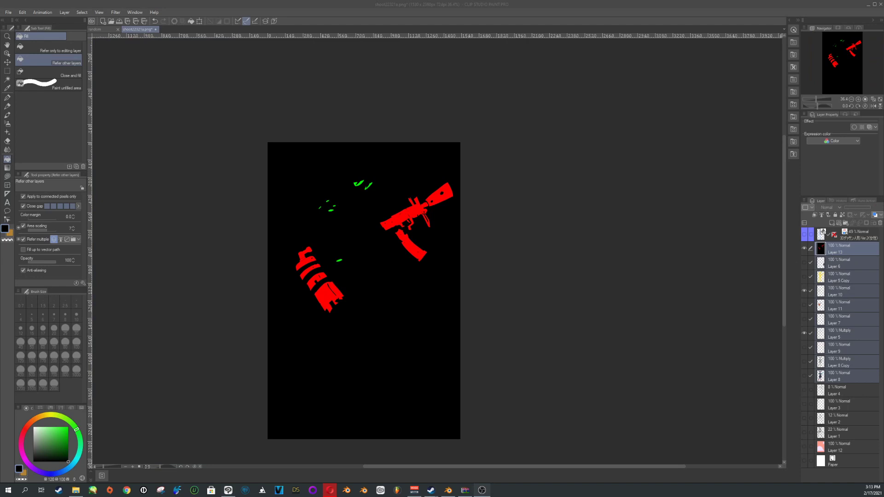
Save the red, green and black matte as the PNG file Matte_shotta in the Healing folder, accepting the loss of layer information.
scroll(260, 289, "up", 4)
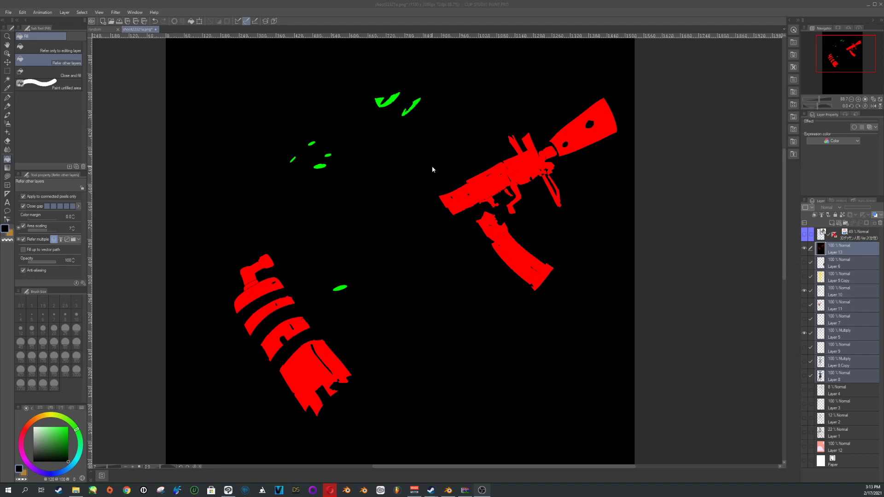
left_click(9, 12)
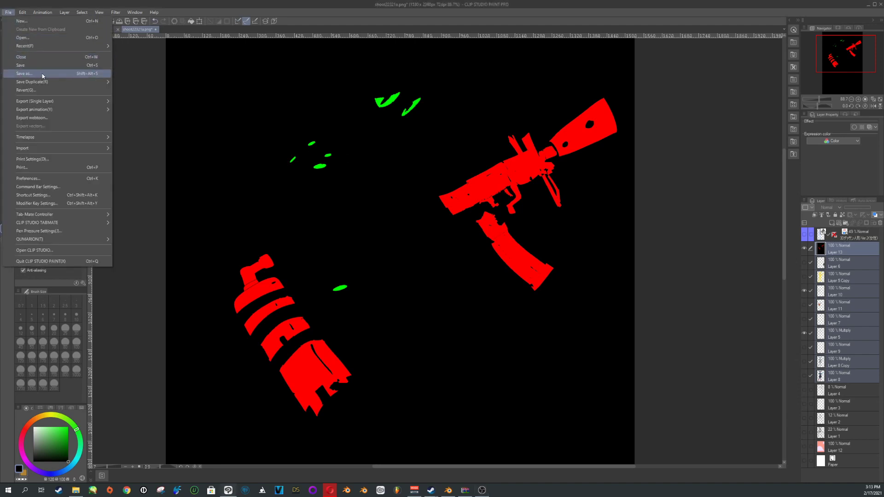
mouse_move(44, 81)
left_click(44, 77)
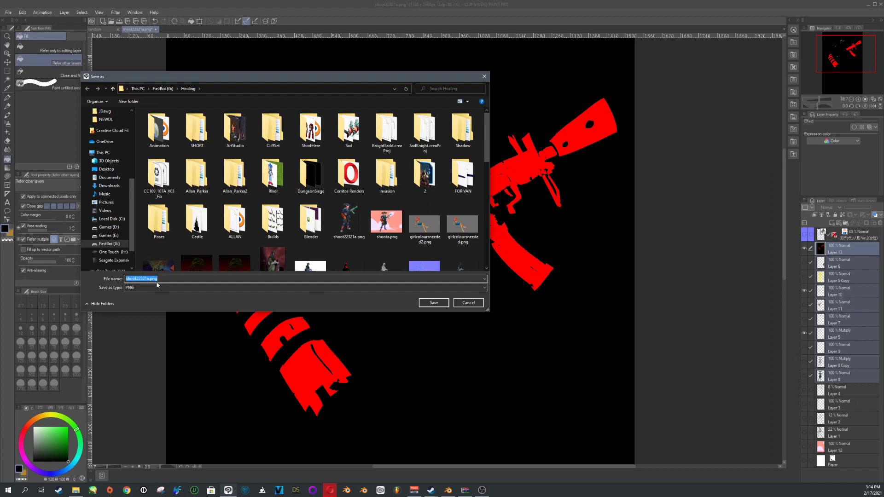
type("Matte_spec")
key("BackSpace")
key("BackSpace")
key("BackSpace")
key("BackSpace")
key("Return")
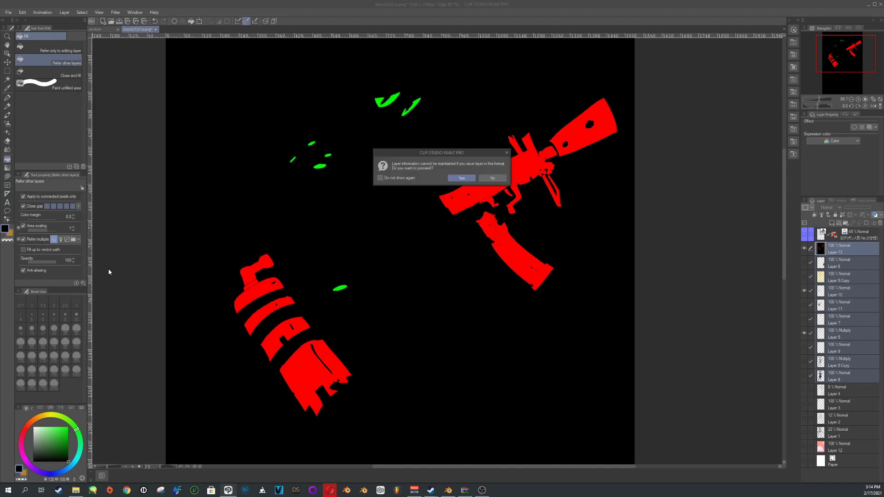
key("Return")
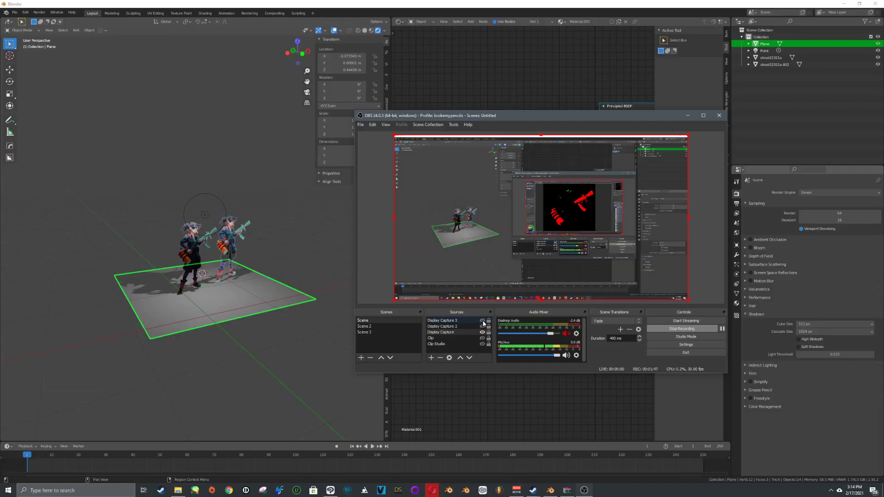
Switch to Blender, move the recording window out of the way and widen the 3D viewport.
left_click_drag(585, 118, 883, 152)
middle_click_drag(220, 231, 258, 230)
left_click_drag(390, 208, 429, 207)
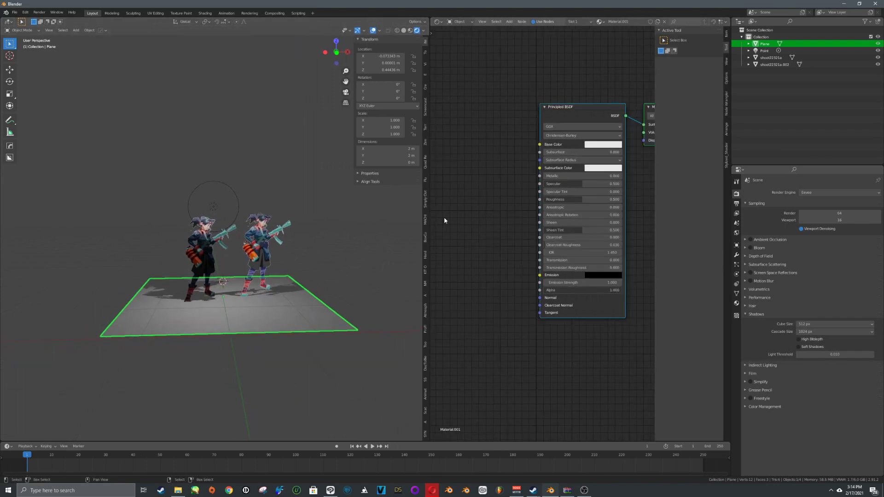
Select each of the two character planes in turn and examine its shader nodes.
left_click(260, 247)
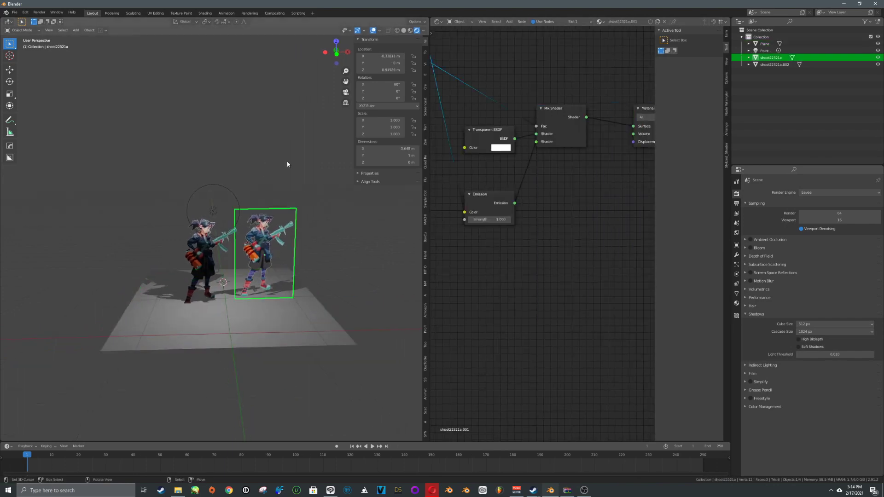
middle_click_drag(450, 187, 473, 235)
scroll(473, 235, "down", 6)
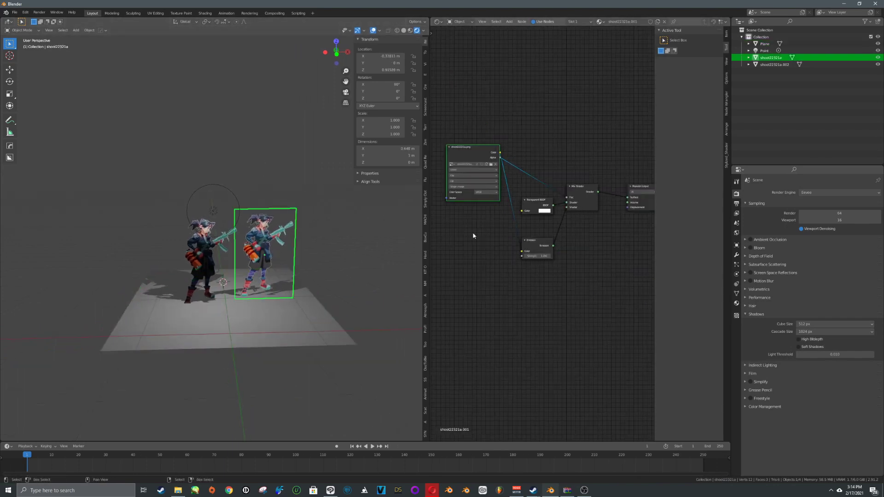
left_click(192, 248)
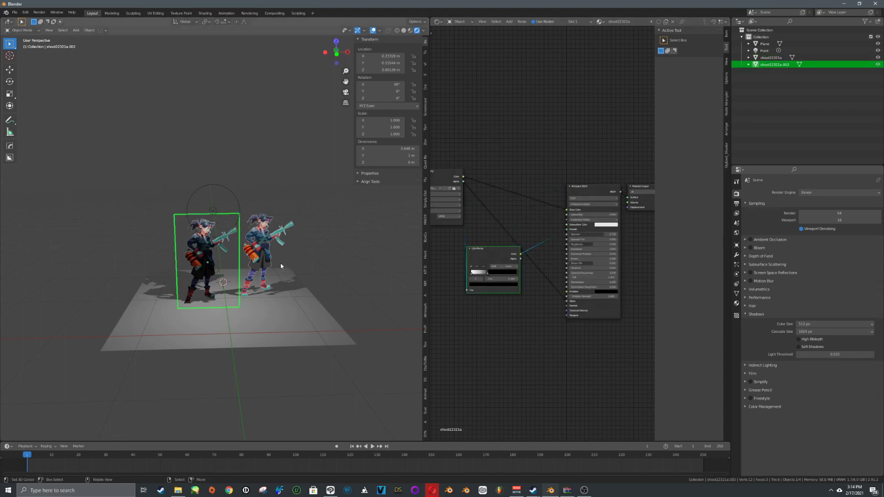
Check in the preferences that the Import Images as Planes add-on is enabled.
key("shift+a")
mouse_move(283, 273)
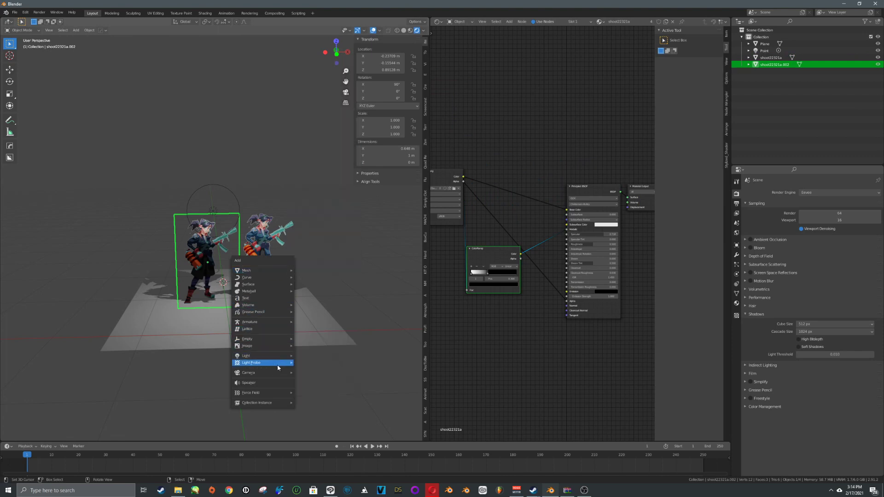
mouse_move(283, 346)
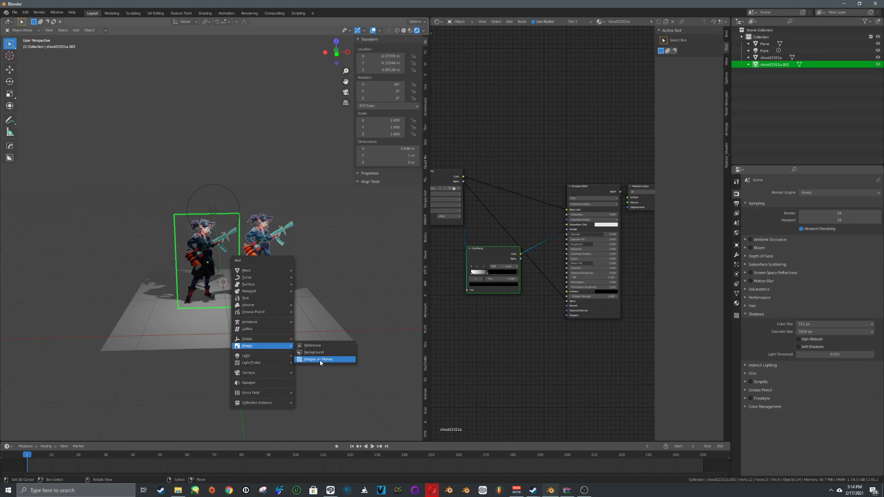
left_click(23, 13)
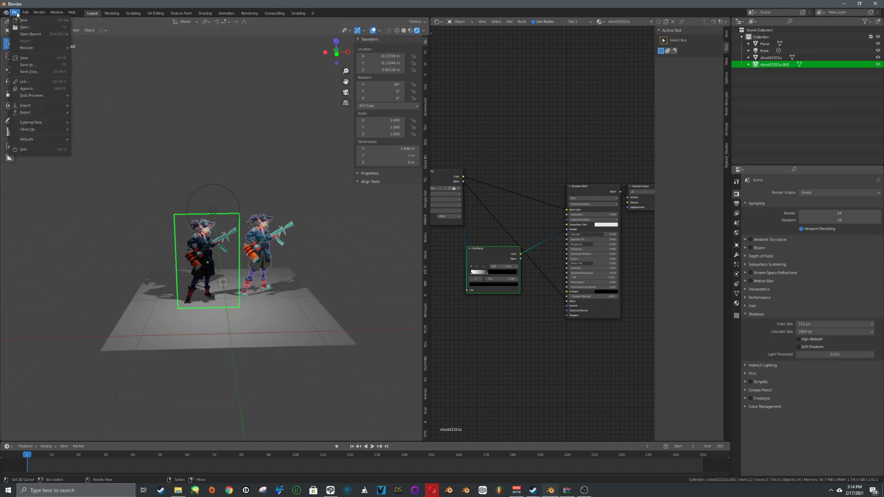
left_click(56, 118)
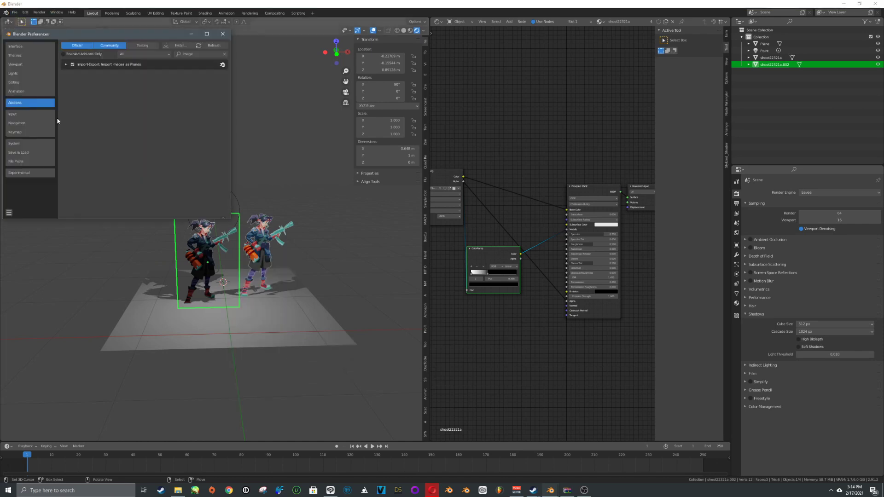
left_click_drag(131, 35, 364, 110)
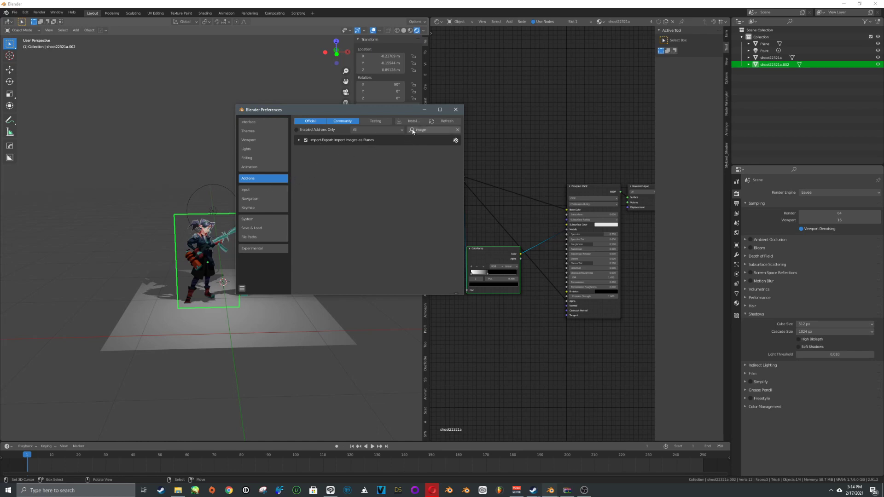
left_click(455, 110)
Start an Images as Planes import and select Matte_shotta.png from the G:\Healing folder.
key("shift+a")
mouse_move(233, 200)
mouse_move(211, 276)
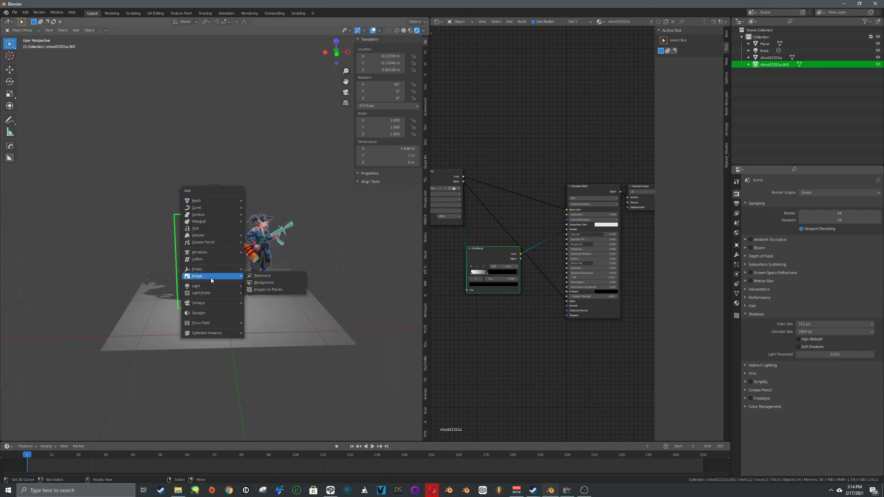
left_click(270, 289)
left_click(322, 110)
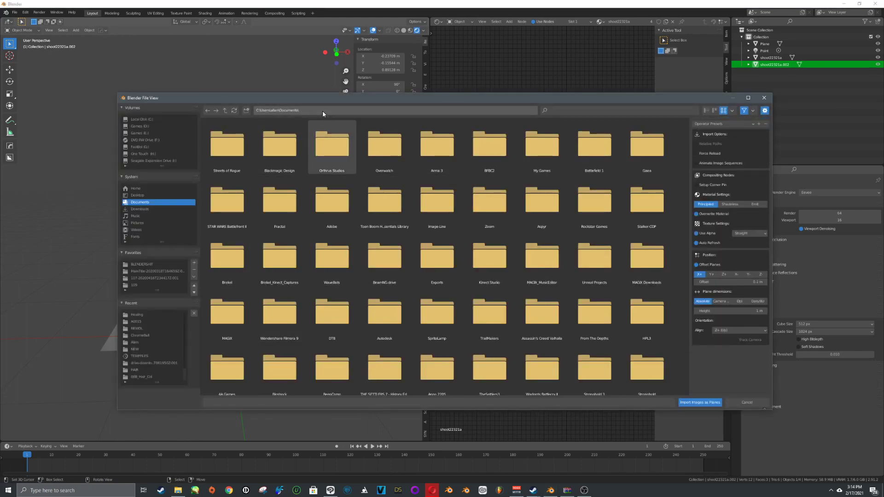
type("G:\\Healing\\")
key("Return")
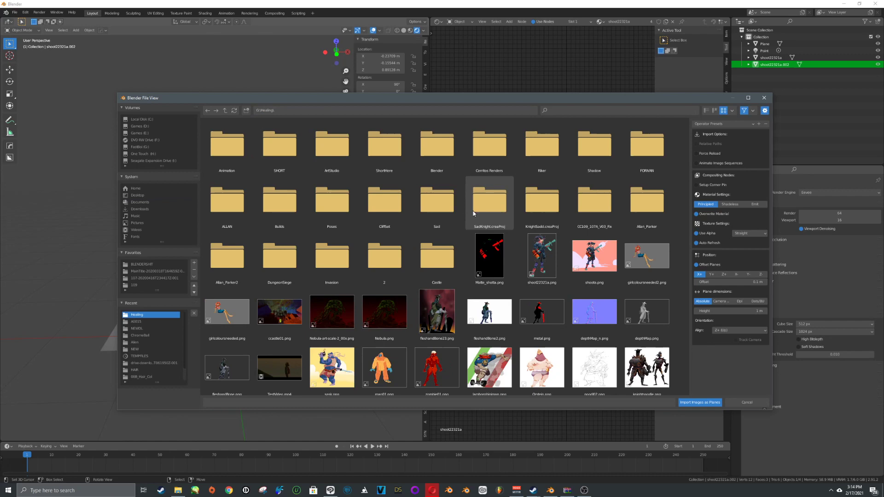
left_click(481, 255)
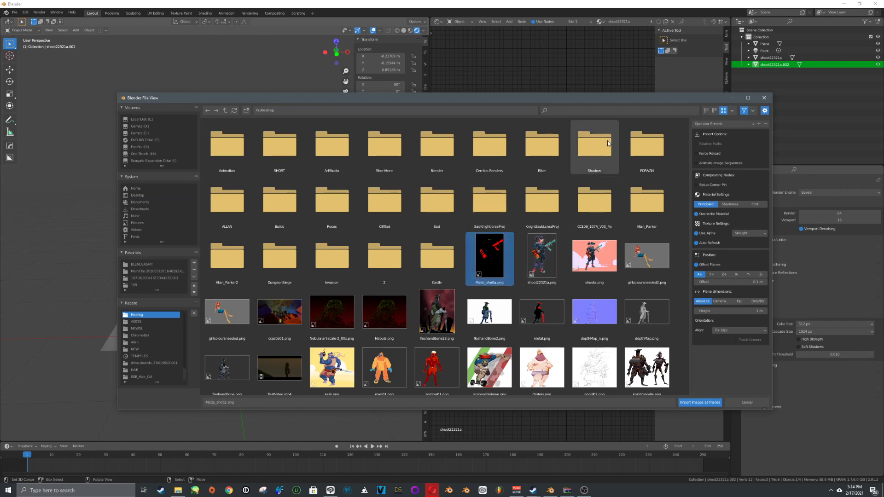
Examine the import settings and the alignment choices for the image plane.
left_click_drag(230, 97, 273, 286)
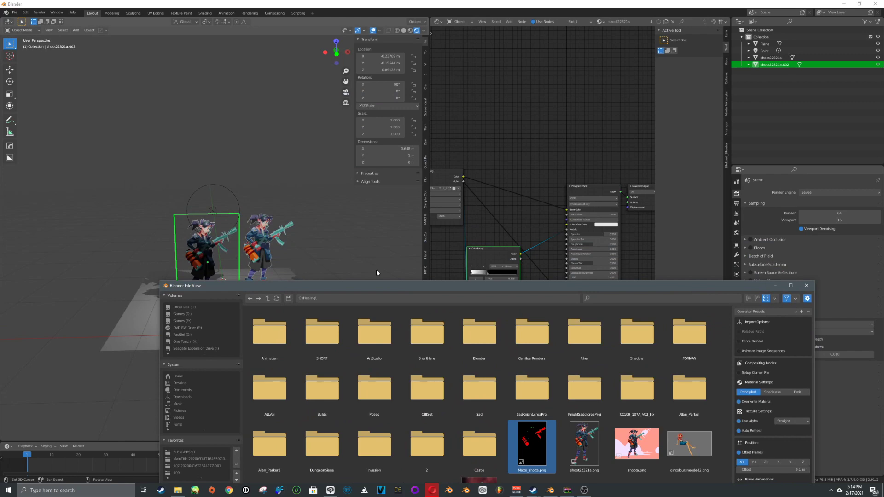
left_click_drag(571, 281, 482, 151)
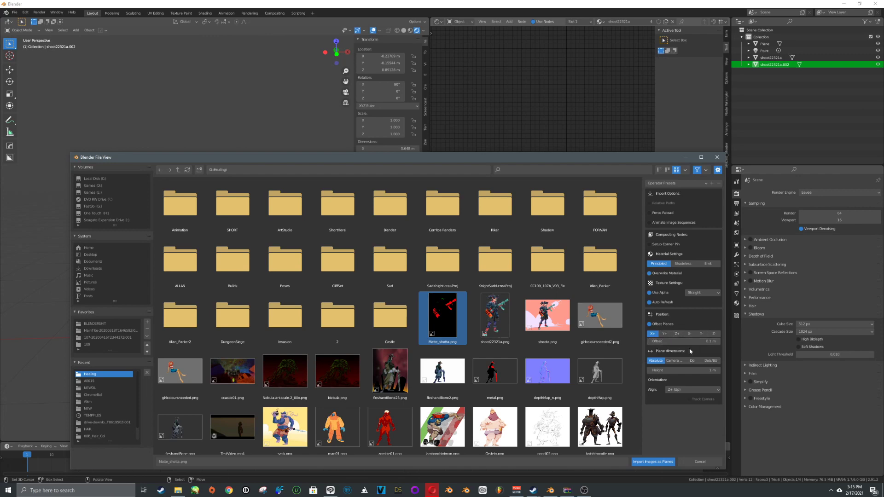
left_click(693, 390)
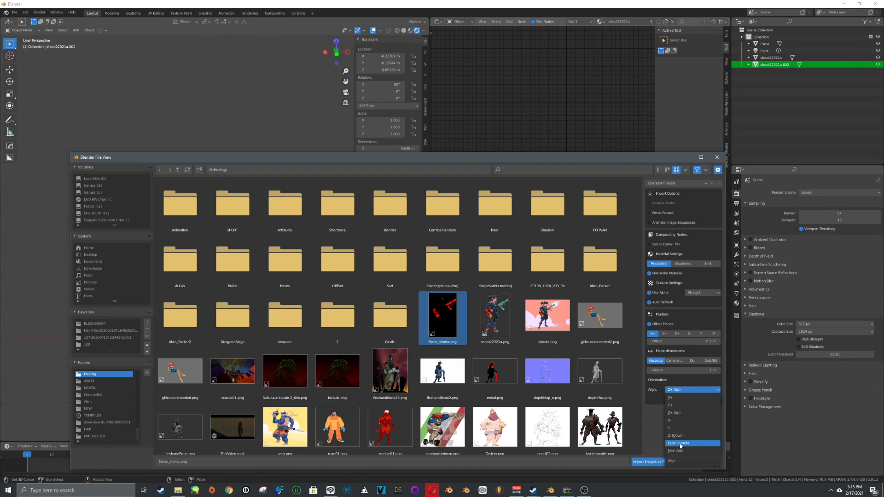
left_click(677, 387)
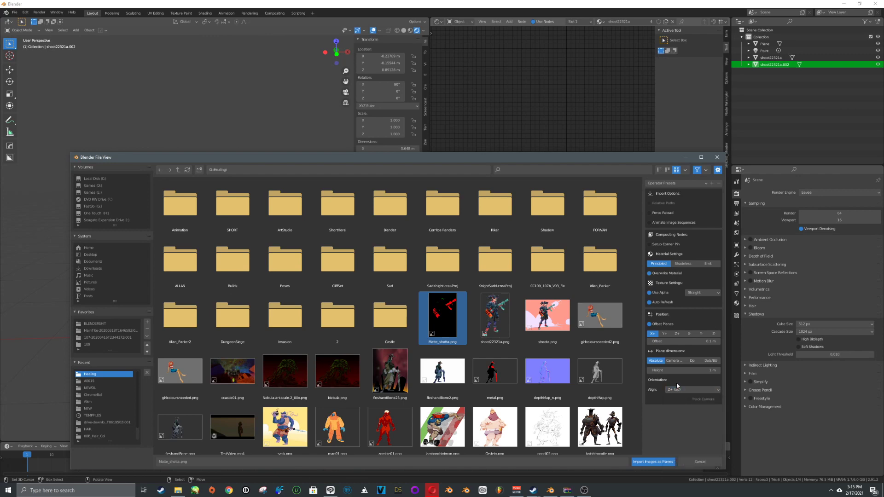
Import Matte_shotta.png as an image plane, and delete the imported plane from the scene.
left_click(652, 462)
middle_click_drag(290, 303, 292, 327)
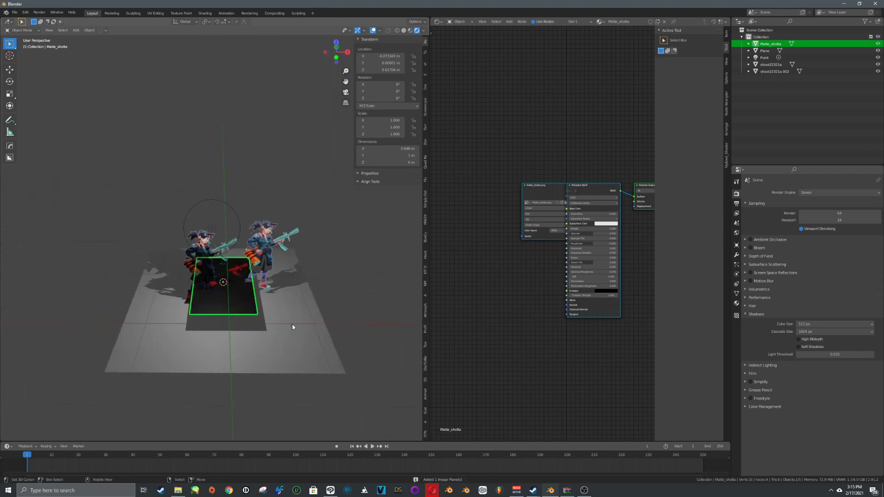
key("Delete")
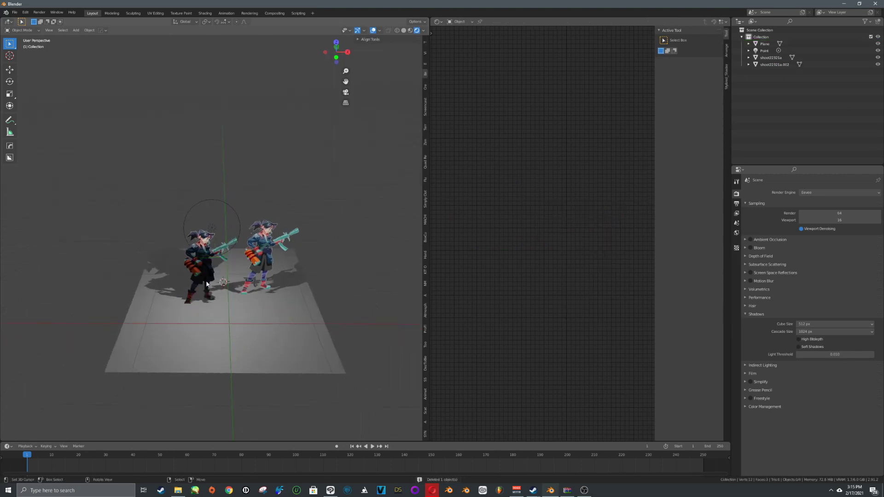
Set the Blend Mode of the emission character plane's material to Alpha Blend.
left_click(225, 281)
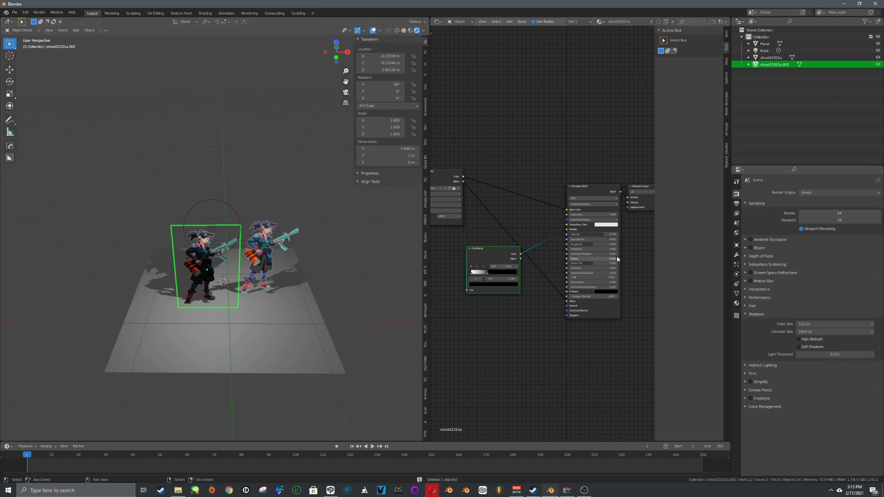
middle_click_drag(305, 288, 270, 229)
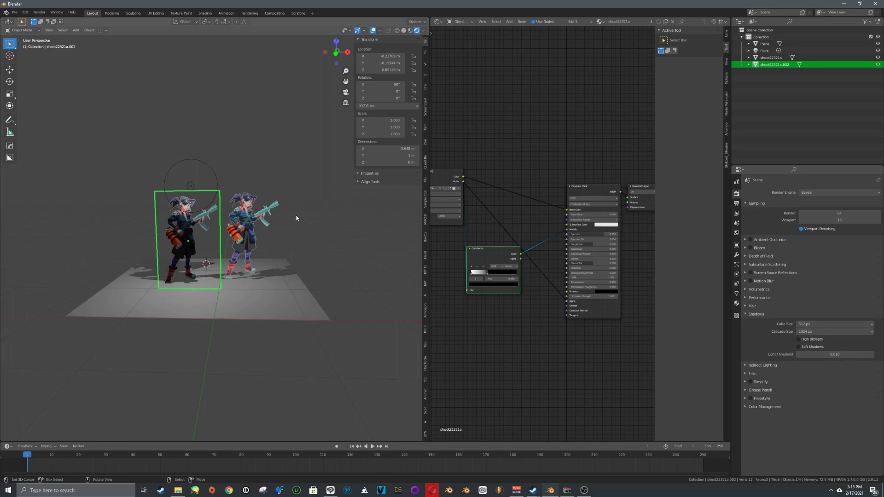
left_click(248, 230)
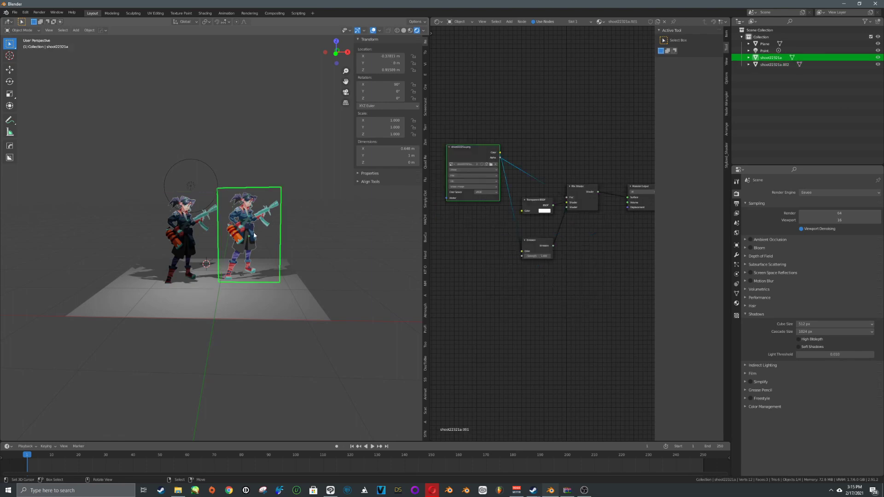
left_click(737, 303)
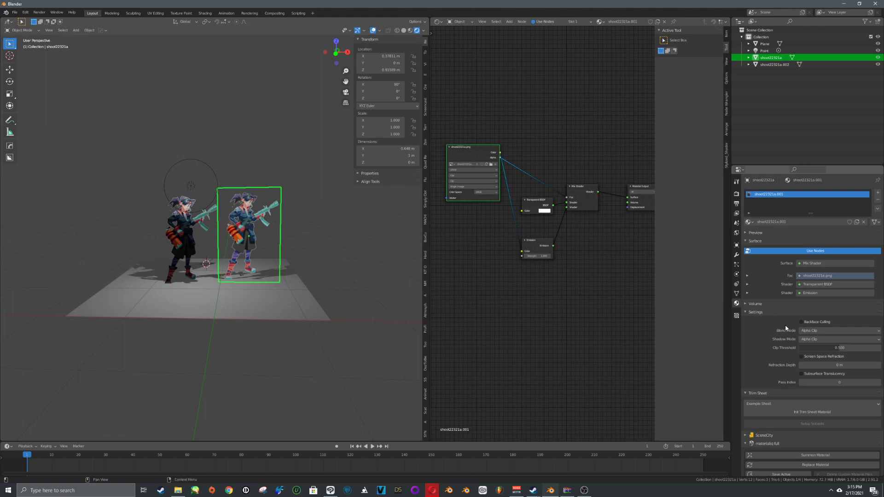
left_click(815, 330)
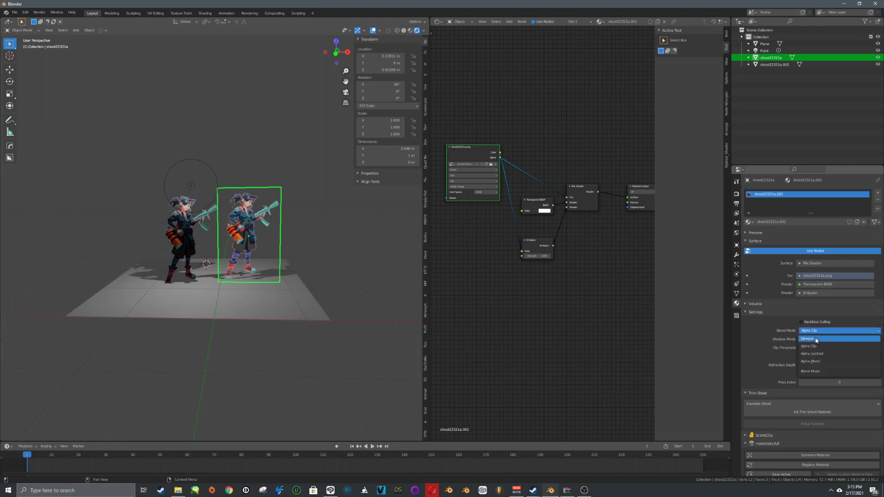
left_click(822, 360)
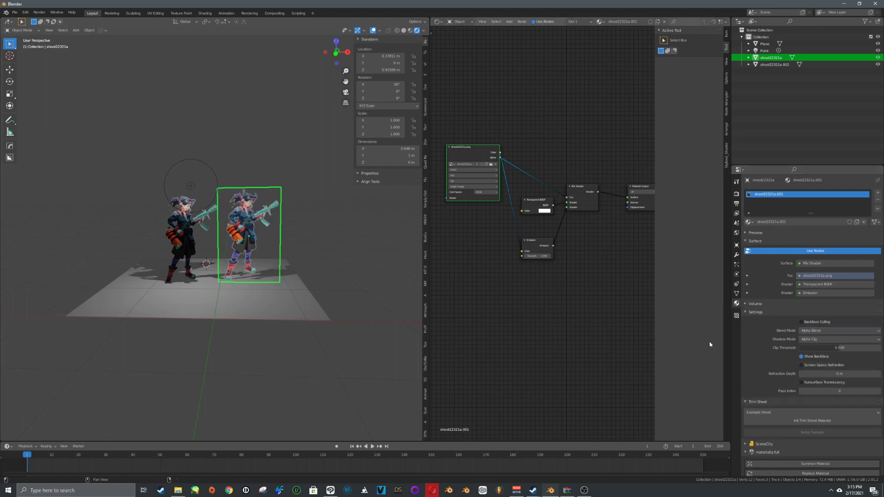
Set the Principled BSDF character plane's material to Alpha Blend with Opaque shadow mode.
left_click(221, 252)
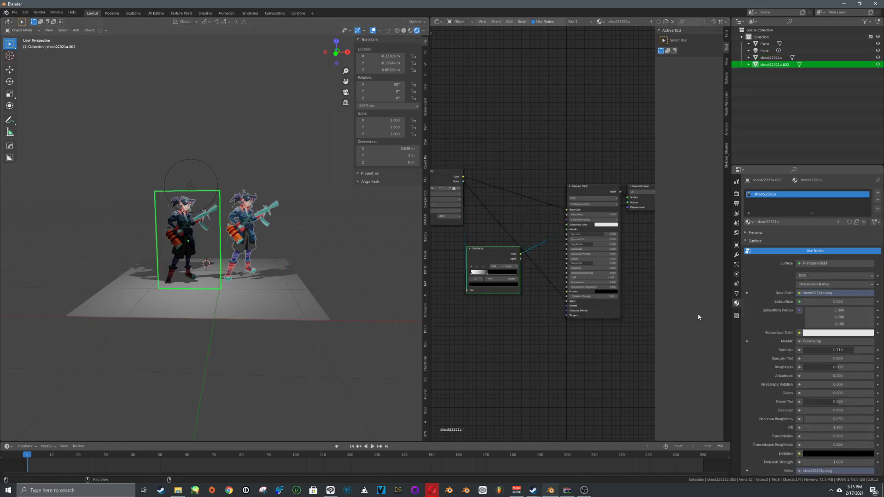
scroll(820, 323, "down", 5)
left_click(819, 327)
left_click(820, 360)
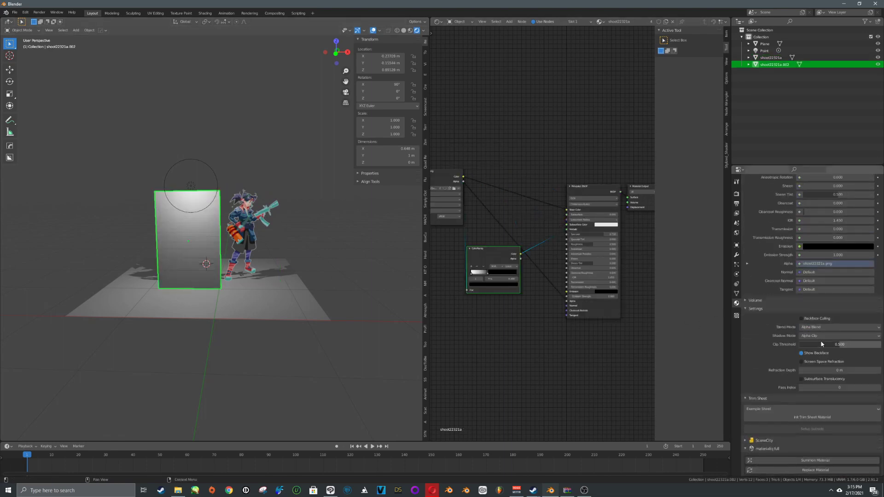
left_click(821, 335)
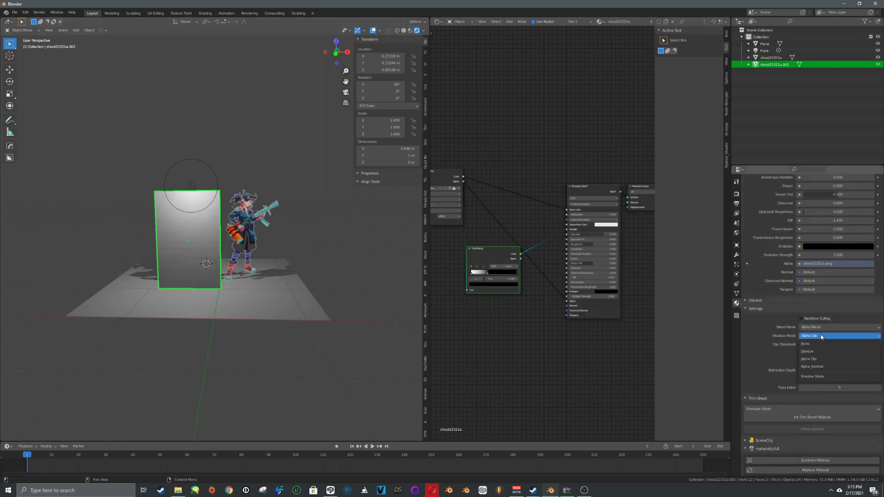
Set the Shadow Mode of the emission character plane's material to Opaque.
left_click(276, 230)
scroll(819, 369, "up", 6)
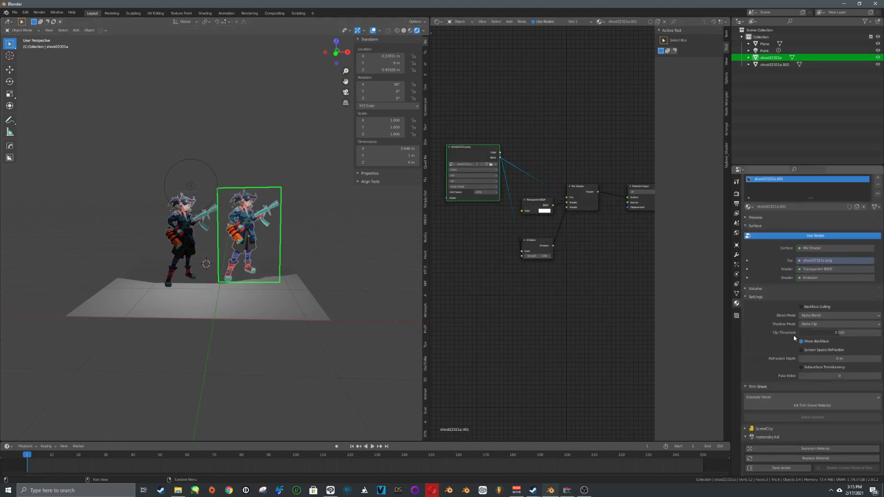
left_click(824, 324)
left_click(827, 348)
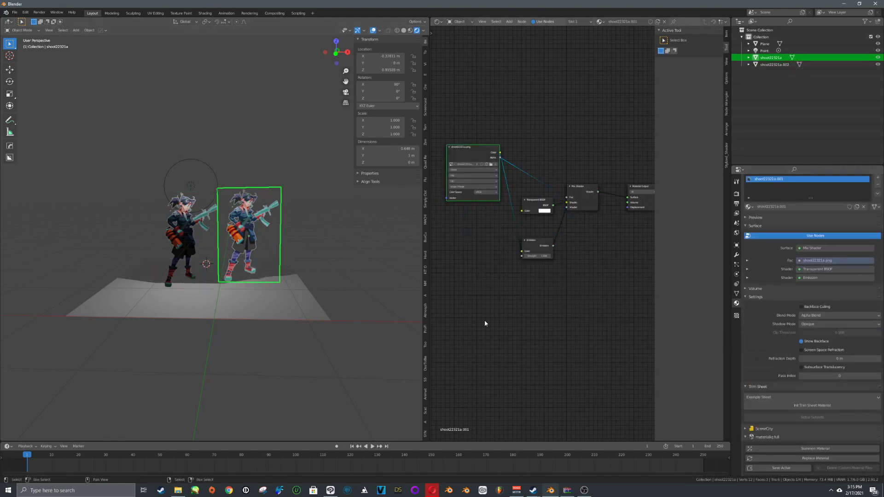
Examine the floor plane's blend and shadow settings, and check how both character planes meet the floor from other angles.
left_click(254, 288)
scroll(752, 347, "down", 10)
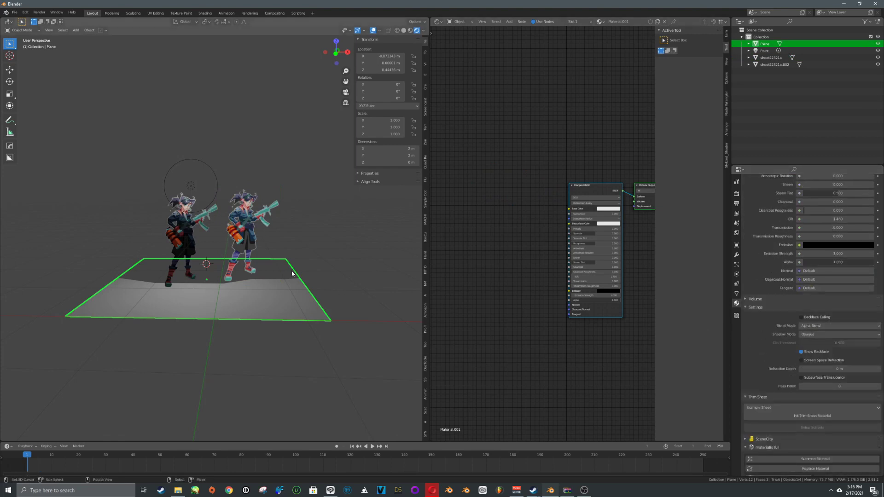
mouse_move(301, 283)
middle_mouse_down()
mouse_move(311, 288)
mouse_move(258, 303)
mouse_move(295, 301)
mouse_move(305, 283)
middle_mouse_up()
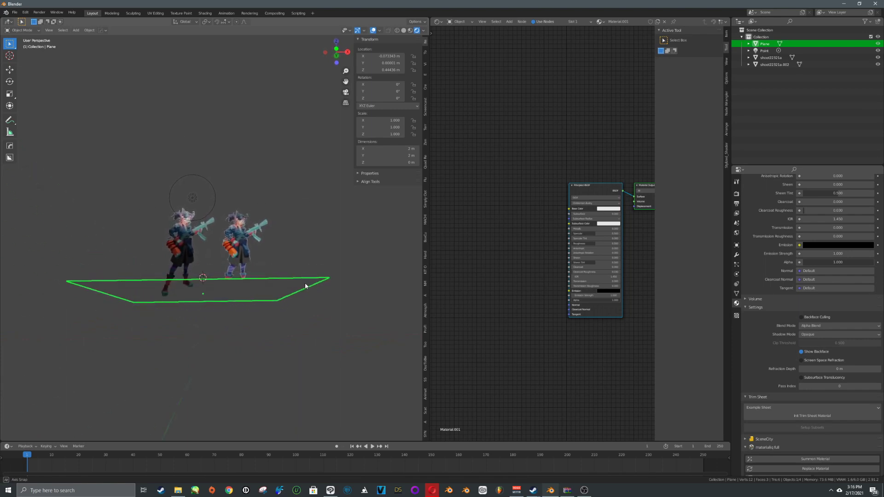
scroll(136, 300, "up", 4)
middle_click_drag(136, 300, 211, 272)
scroll(243, 250, "down", 2)
Lower the emission character plane along Z to about 0.72 m and inspect its overlap with the floor.
right_click(256, 217)
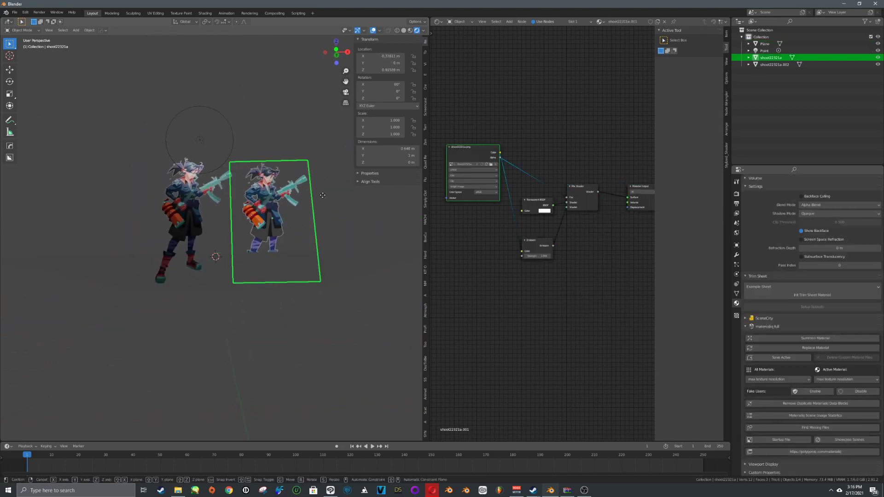
key("g")
key("z")
left_click(322, 223)
middle_click_drag(322, 224, 303, 227)
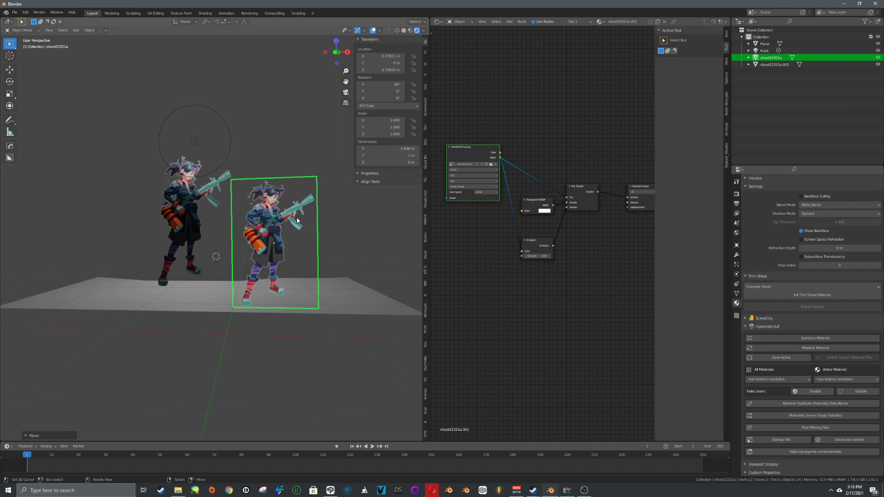
middle_click_drag(295, 220, 290, 236)
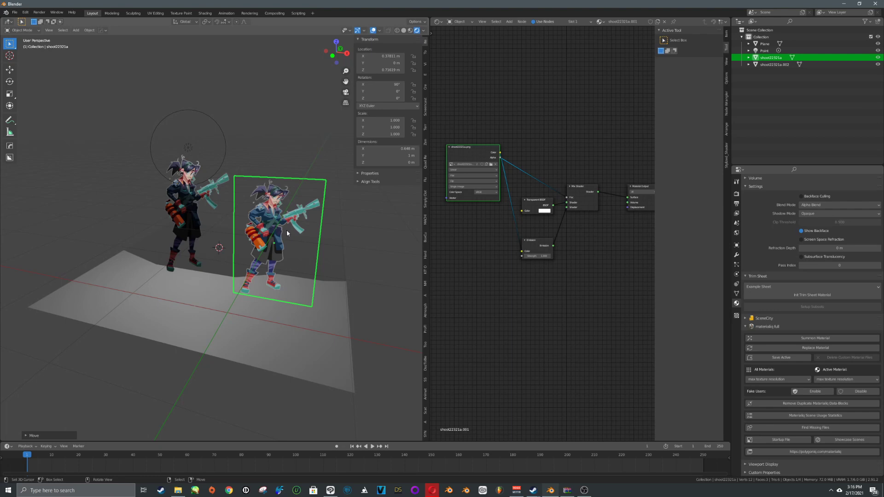
middle_click_drag(261, 252, 266, 233)
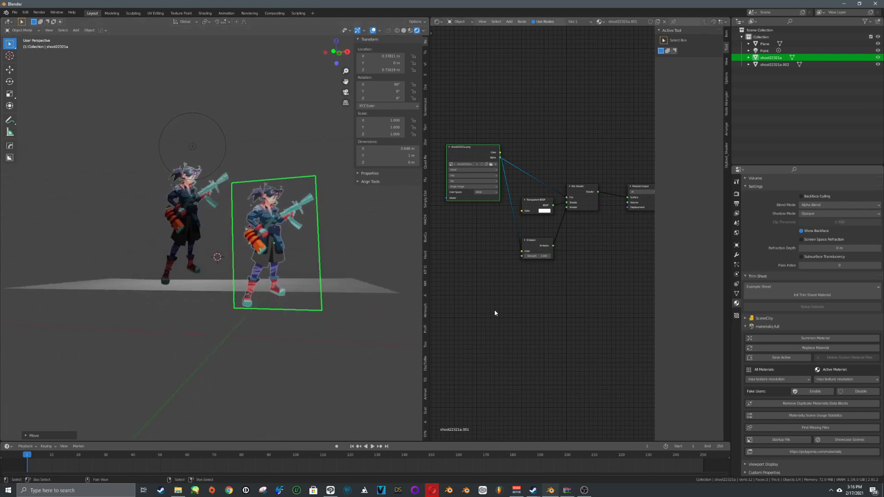
Set the Blend Mode of the emission character plane's material to Alpha Clip and inspect its overlap with the floor.
scroll(759, 285, "up", 5)
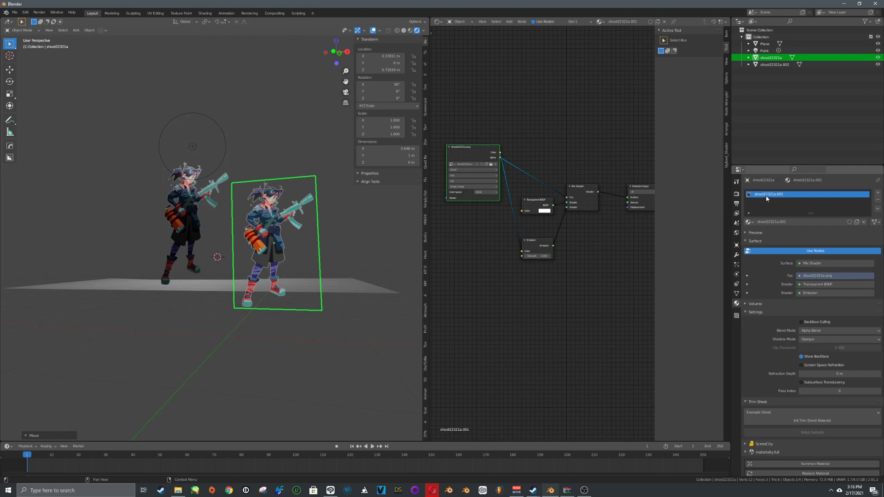
left_click(795, 223)
left_click(780, 203)
scroll(777, 280, "down", 2)
scroll(760, 225, "up", 2)
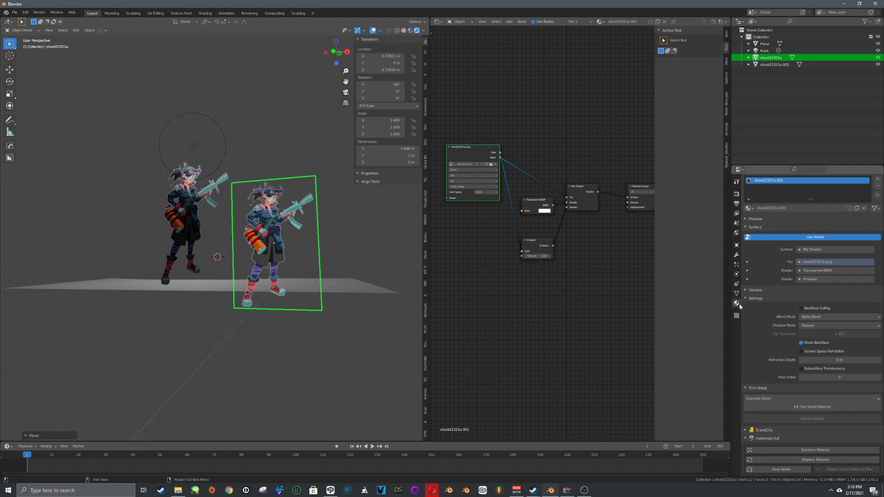
scroll(778, 285, "down", 1)
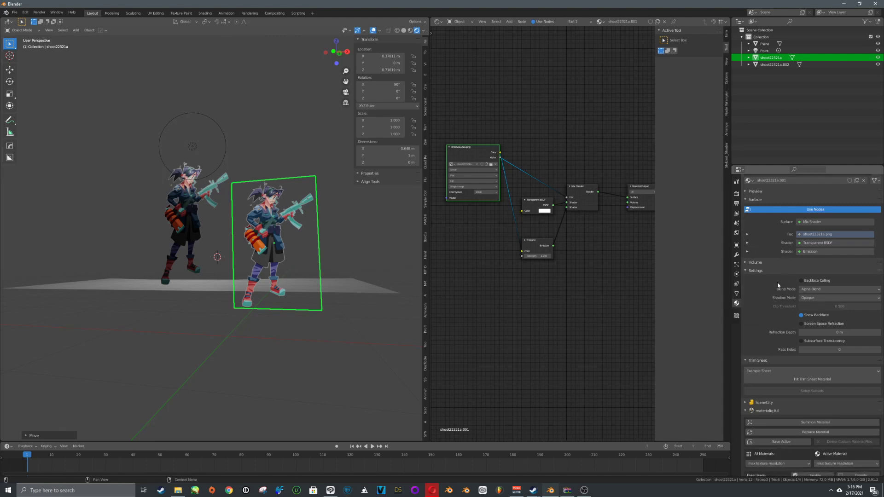
left_click(810, 289)
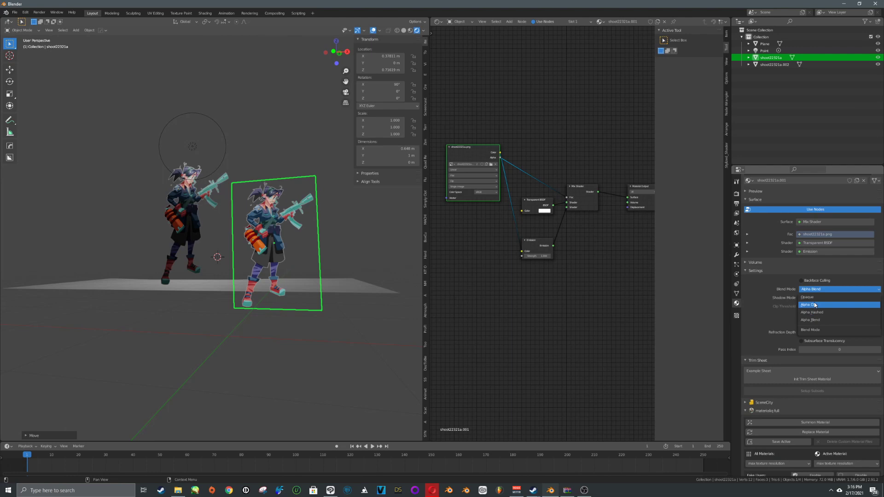
left_click(814, 305)
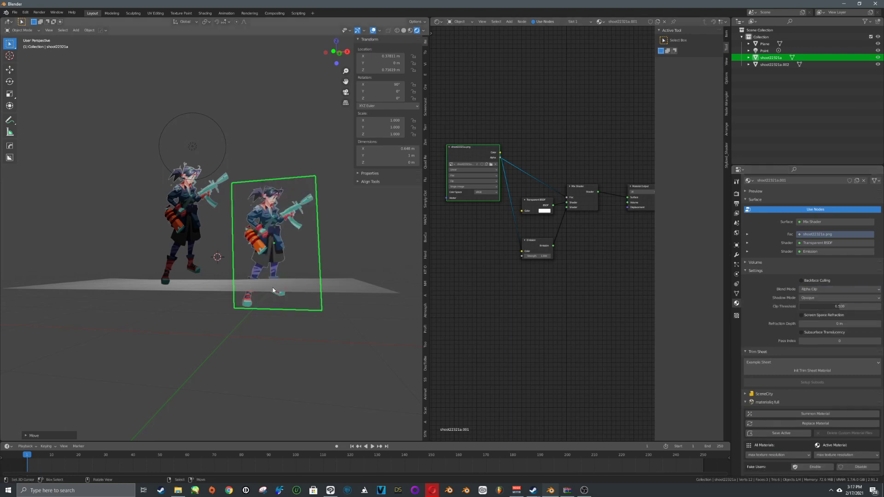
middle_click_drag(292, 301, 293, 269)
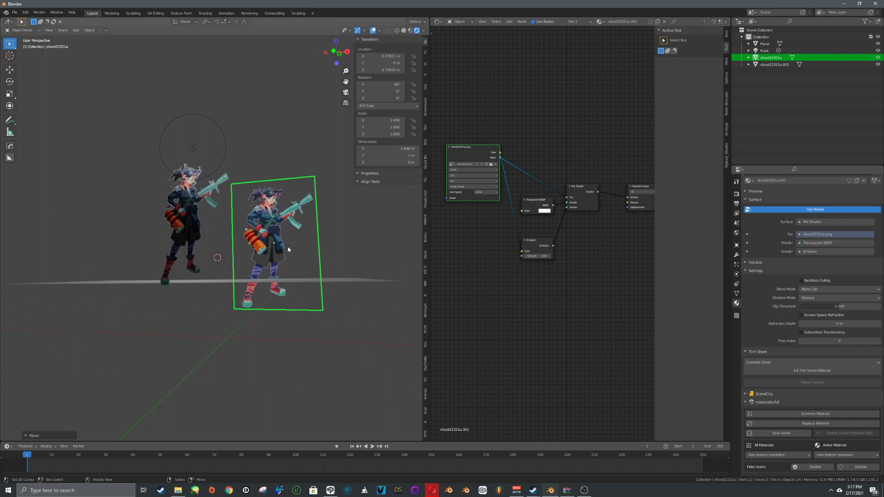
Set the Blend Mode of the Principled BSDF character plane's material to Alpha Clip.
left_click(198, 228)
scroll(789, 337, "down", 10)
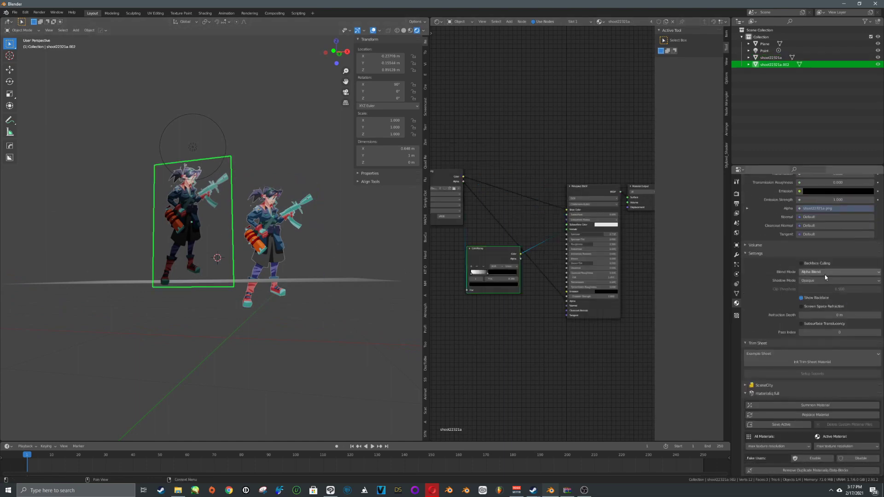
left_click(829, 271)
left_click(823, 287)
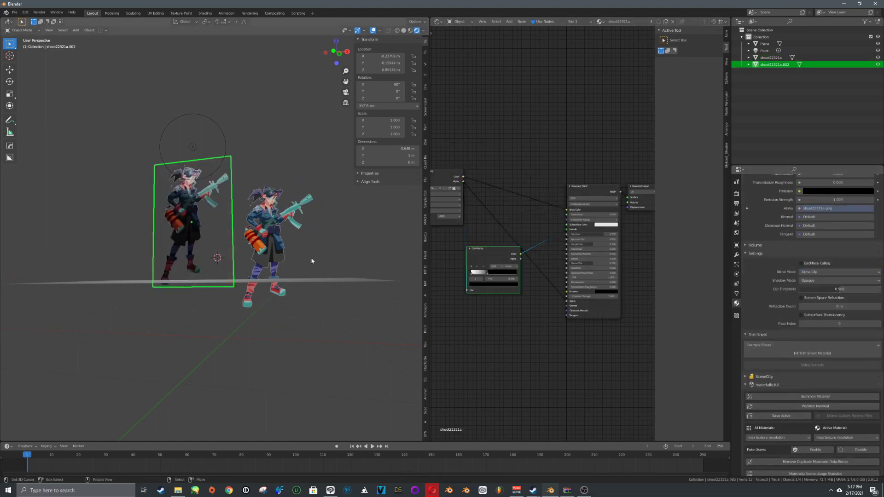
Lower the Principled BSDF character plane along Z to about 0.84 m.
middle_click_drag(304, 255, 308, 274)
key("g")
key("z")
left_click(274, 223)
Raise the emission character plane to about 0.87 m in Z and move it forward along Y to about -0.42 m.
left_click(274, 221)
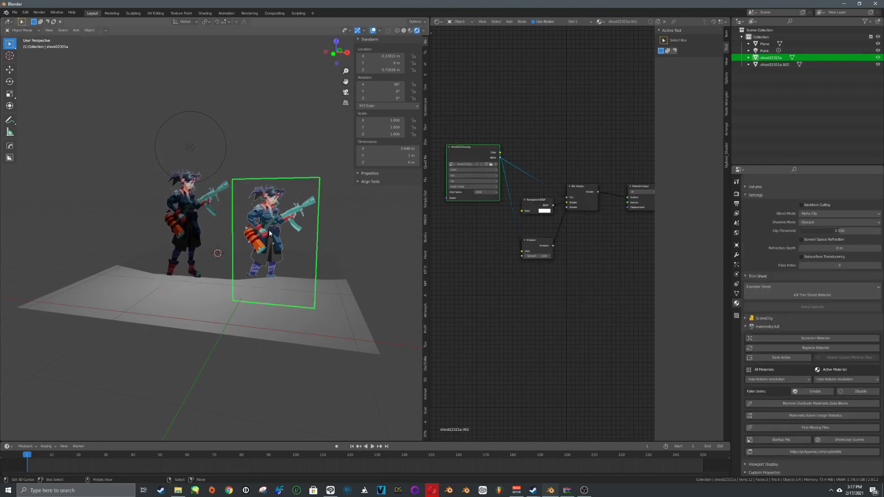
key("g")
key("z")
left_click(274, 210)
key("g")
key("y")
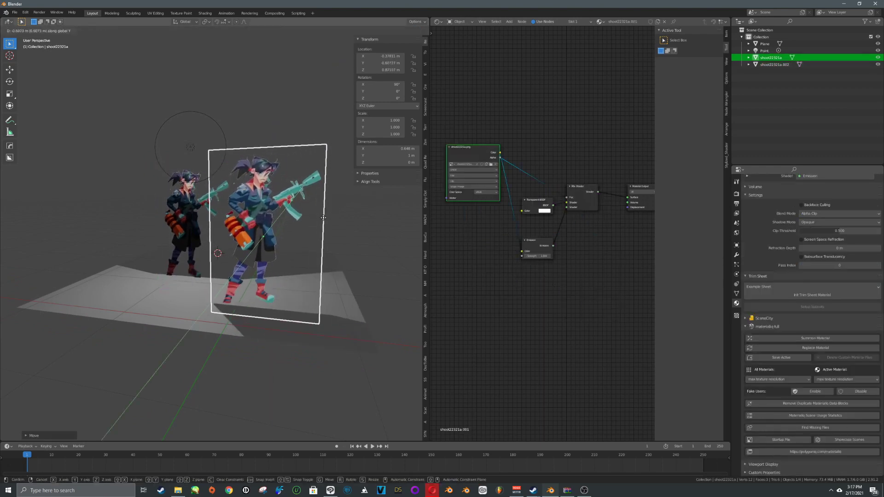
left_click(325, 215)
middle_click_drag(325, 223, 249, 166)
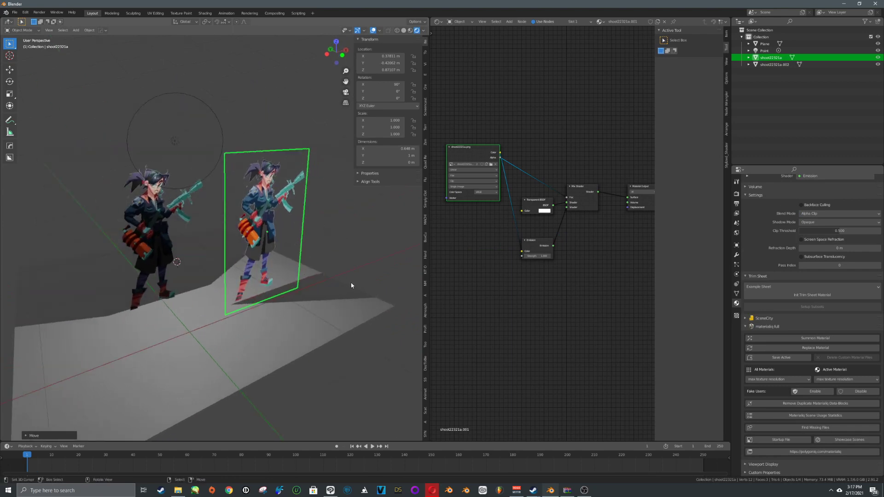
Set the Shadow Mode of the emission character plane's material to Alpha Clip.
scroll(782, 258, "up", 2)
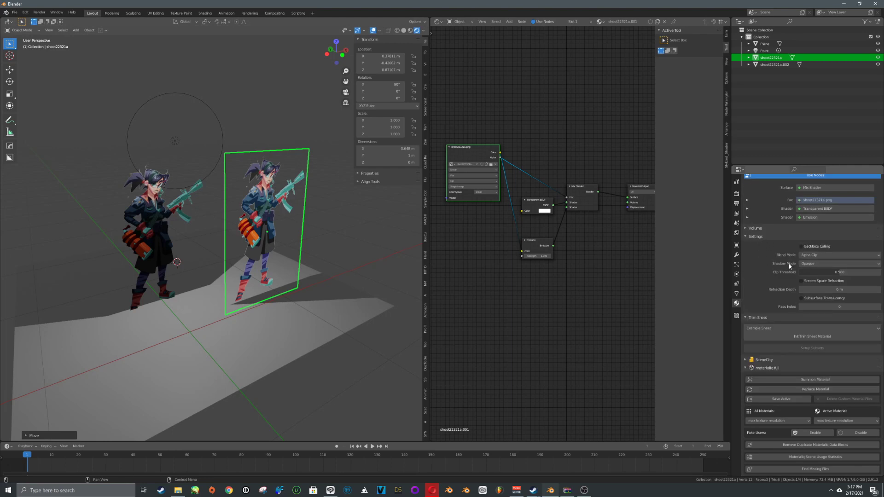
left_click(829, 263)
left_click(810, 281)
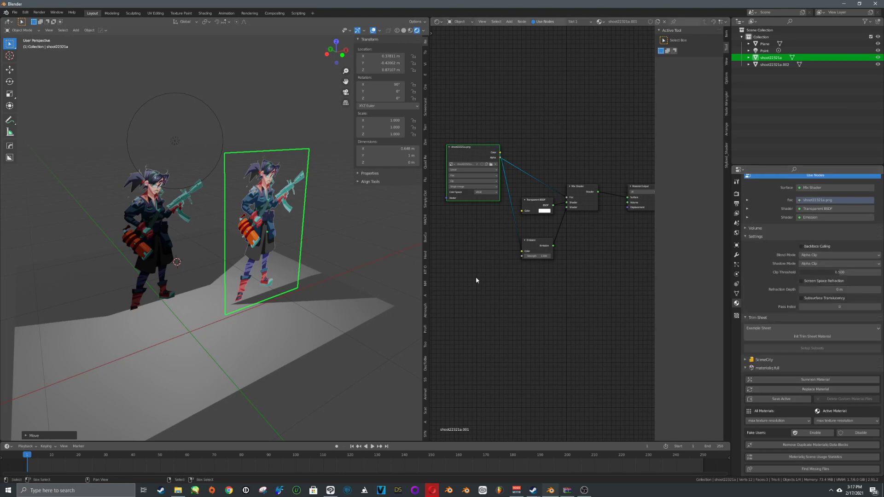
Set the Shadow Mode of the Principled BSDF character plane's material to Alpha Clip.
left_click(193, 264)
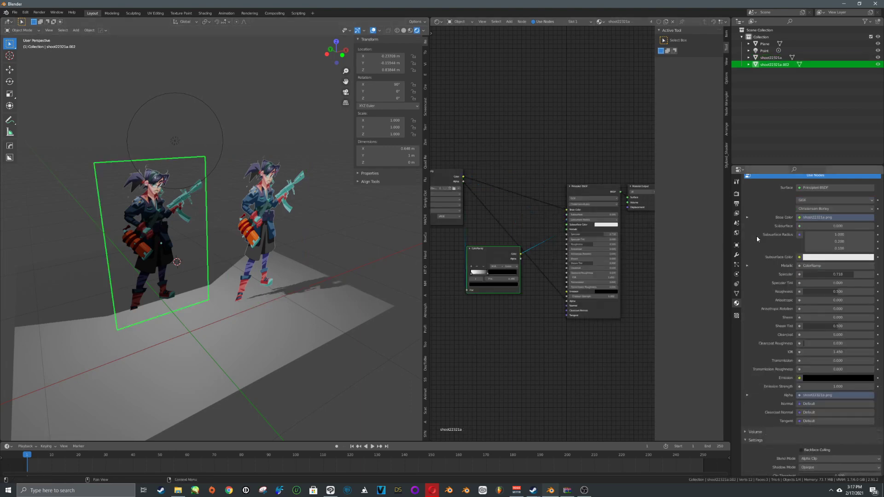
scroll(803, 290, "down", 7)
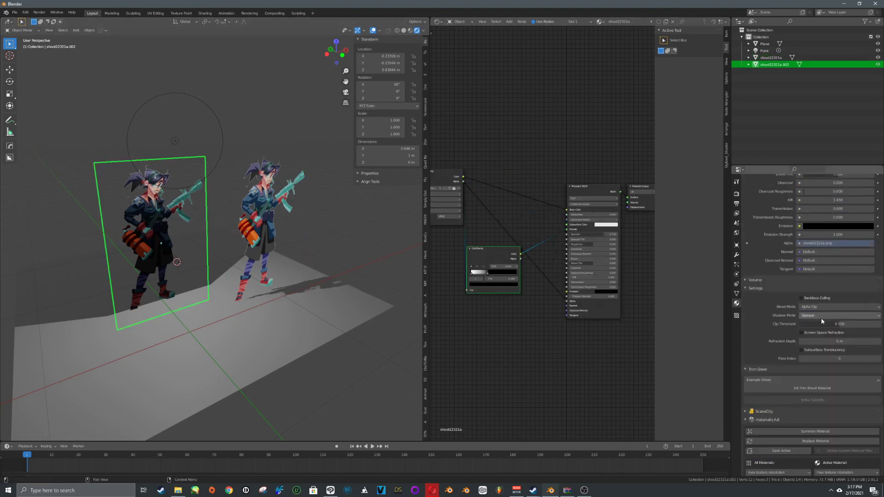
left_click(821, 316)
left_click(829, 339)
middle_click_drag(391, 322, 294, 294)
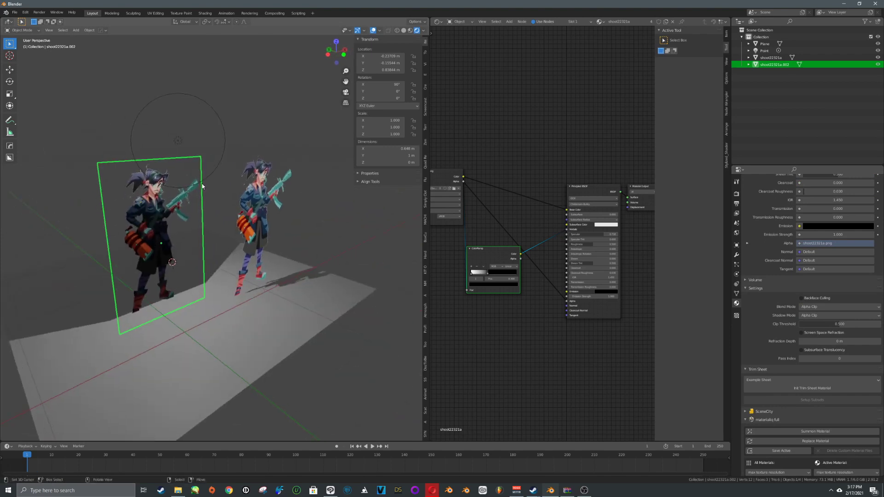
Move the point light above the Principled BSDF character plane at about 1.4 m in Z and inspect the character's edges up close.
mouse_move(176, 141)
right_mouse_down()
mouse_move(203, 140)
mouse_move(181, 148)
right_mouse_up()
scroll(206, 232, "up", 2)
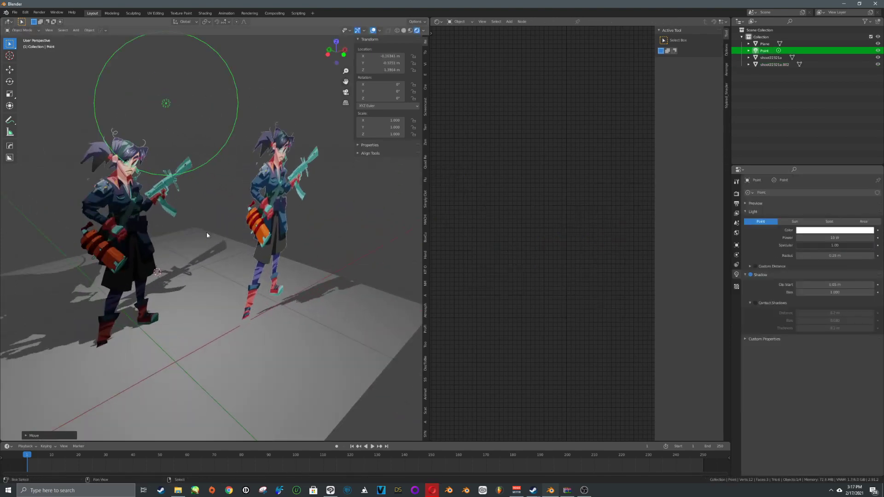
middle_click_drag(207, 232, 302, 233)
right_click_drag(302, 233, 250, 238)
middle_click_drag(250, 238, 248, 313)
scroll(219, 252, "up", 5)
scroll(218, 269, "up", 4)
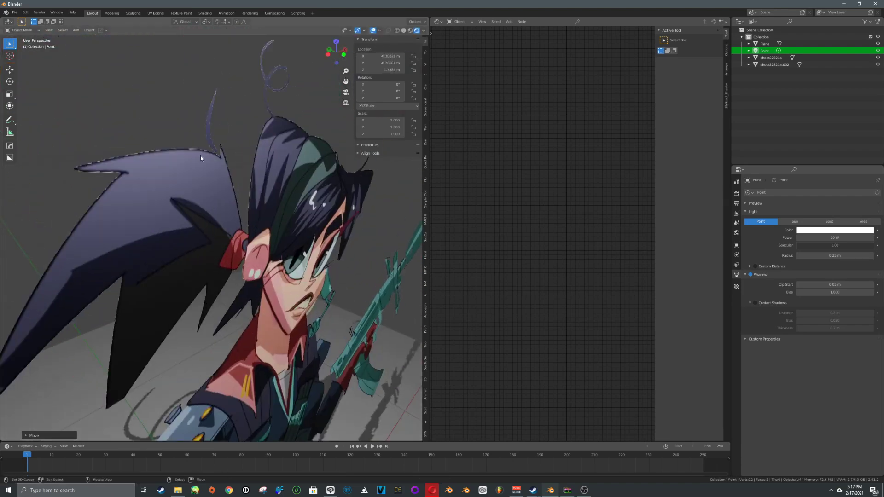
Select the Principled BSDF character plane and raise its material's Clip Threshold to tighten the cutout edges.
left_click(283, 130)
scroll(778, 355, "down", 10)
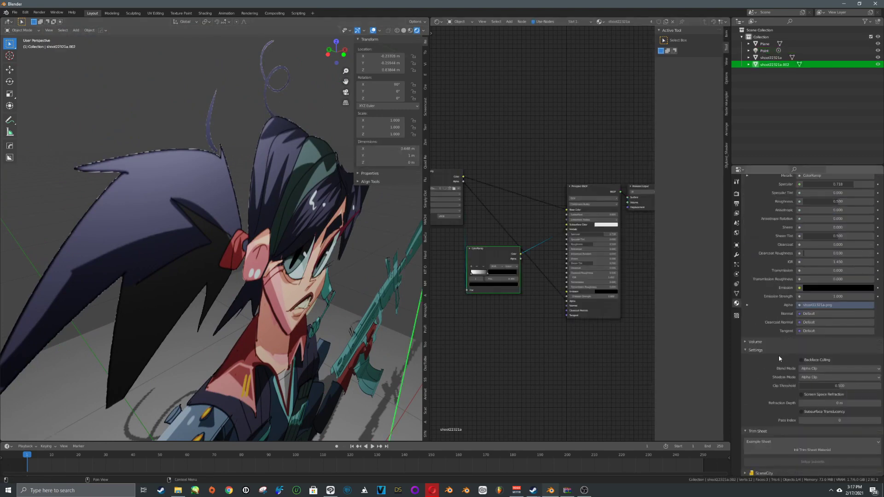
left_click_drag(835, 387, 860, 386)
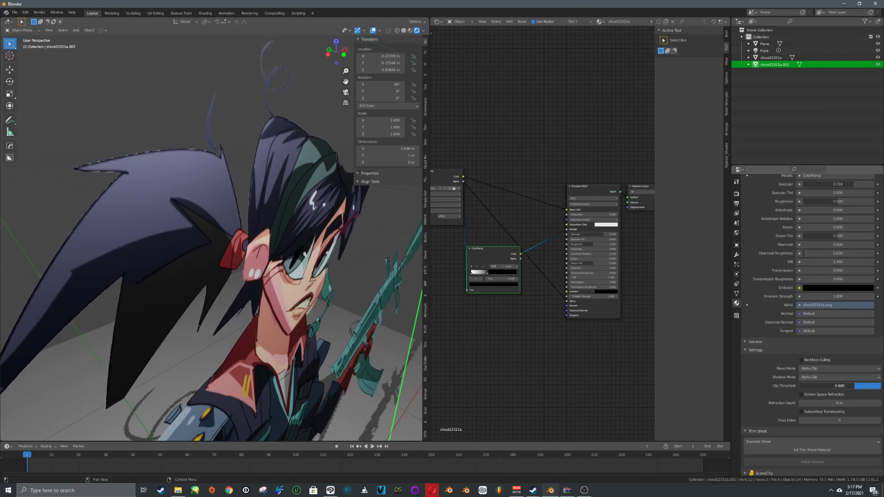
Try the Alpha Hashed blend mode on the Principled BSDF character material, then switch back to Alpha Clip.
left_click(825, 368)
left_click(826, 392)
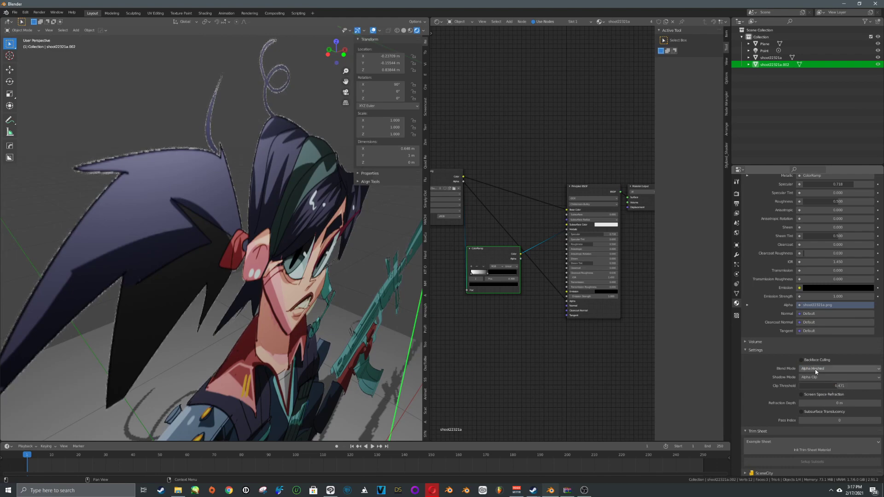
left_click(814, 369)
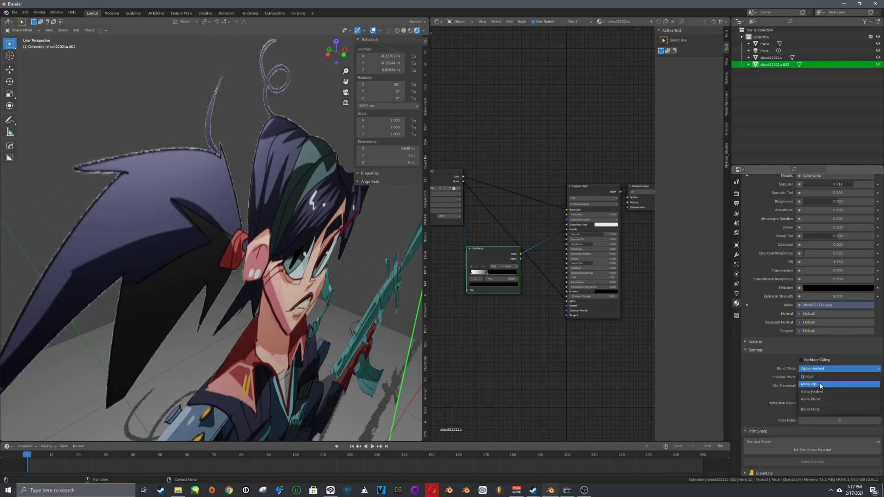
left_click(822, 384)
Raise the Principled BSDF character material's Clip Threshold above 0.6 and set its Shadow Mode to Alpha Hashed.
left_click_drag(869, 385, 880, 385)
middle_click_drag(358, 330, 347, 235)
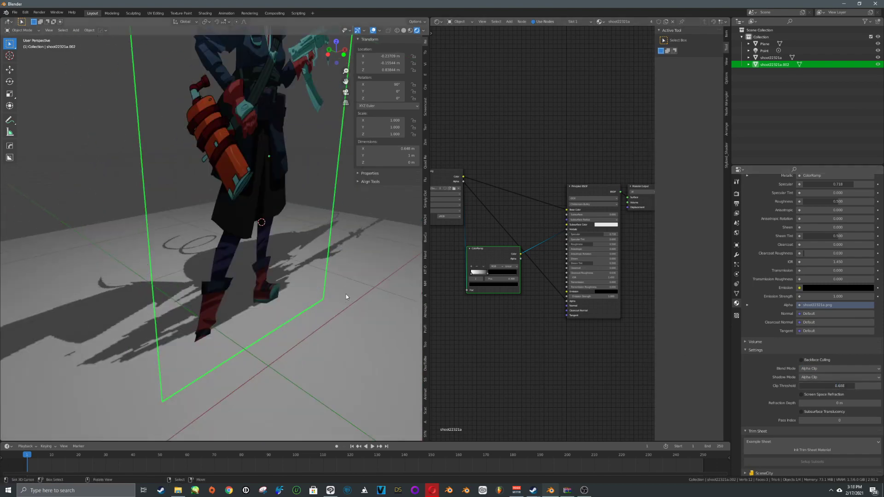
left_click(825, 377)
left_click(812, 408)
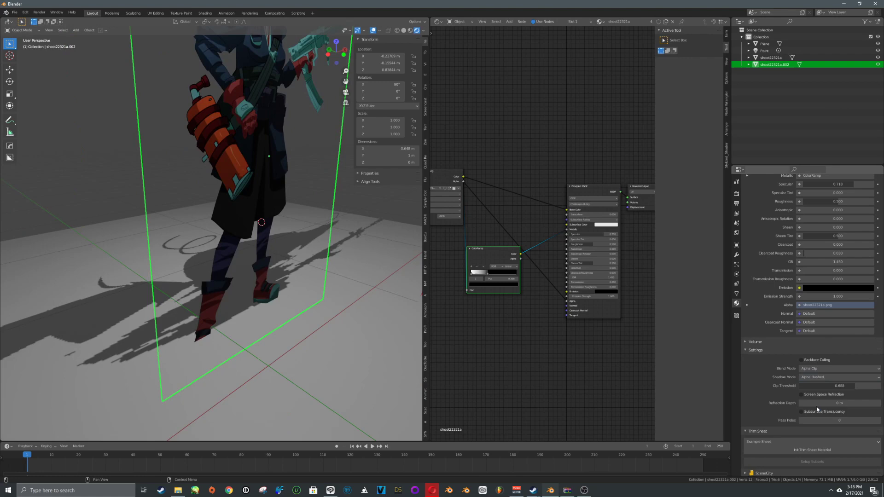
middle_click_drag(392, 332, 353, 292)
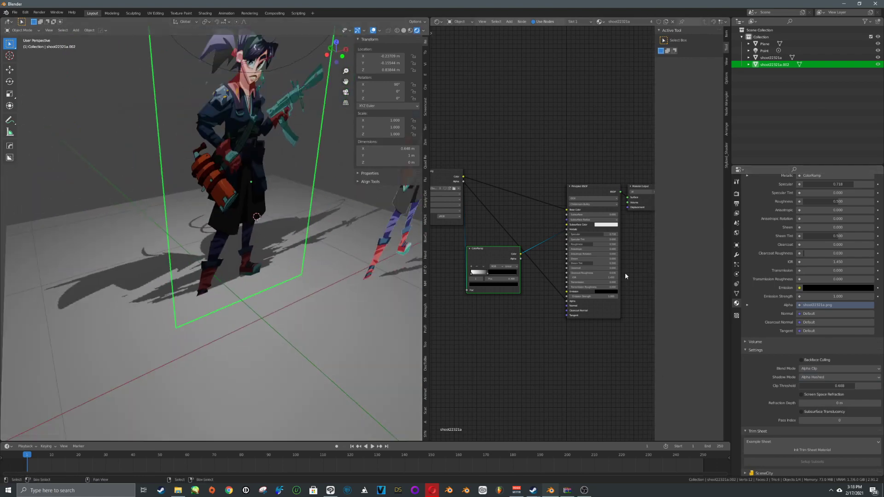
Set the render shadow resolution to a Cube Size of 4096 px and a Cascade Size of 2048 px.
left_click(736, 193)
left_click(810, 325)
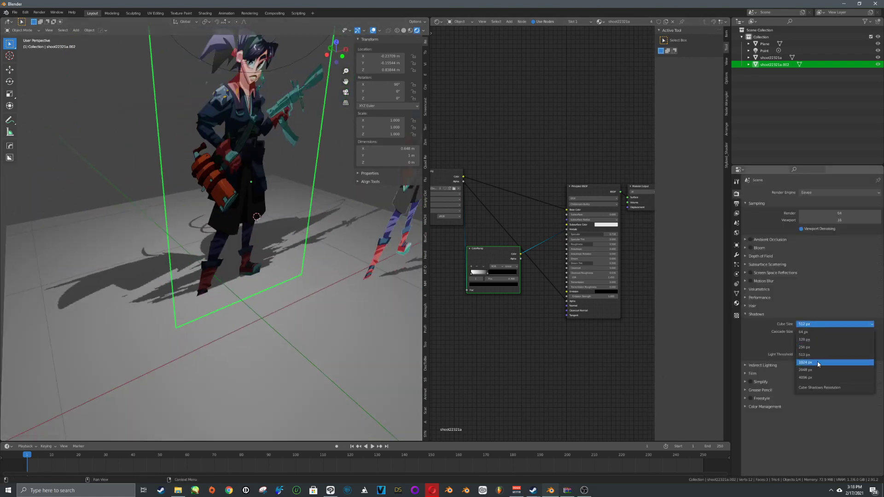
left_click(813, 366)
left_click(810, 330)
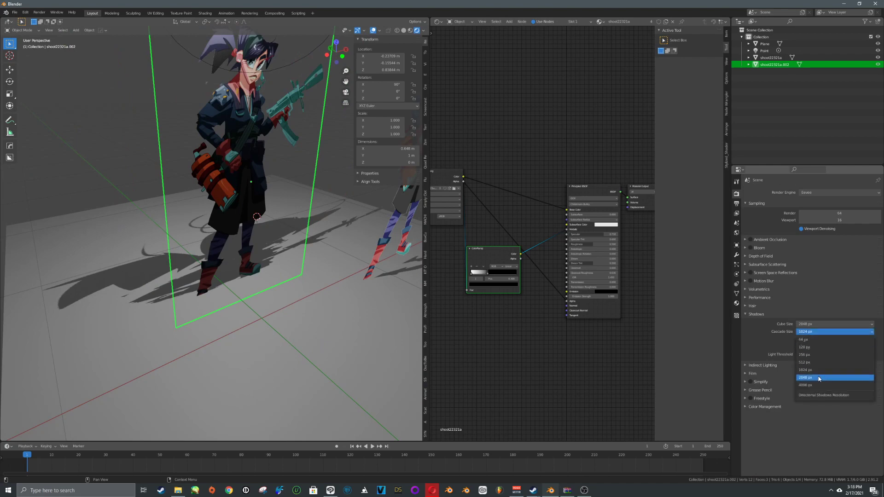
left_click(820, 378)
left_click(816, 322)
left_click(821, 378)
Move the emission character plane back along Y to about 0.08 m and adjust its height along Z.
middle_click_drag(56, 276, 421, 290)
scroll(285, 218, "down", 3)
middle_click_drag(237, 188, 254, 187)
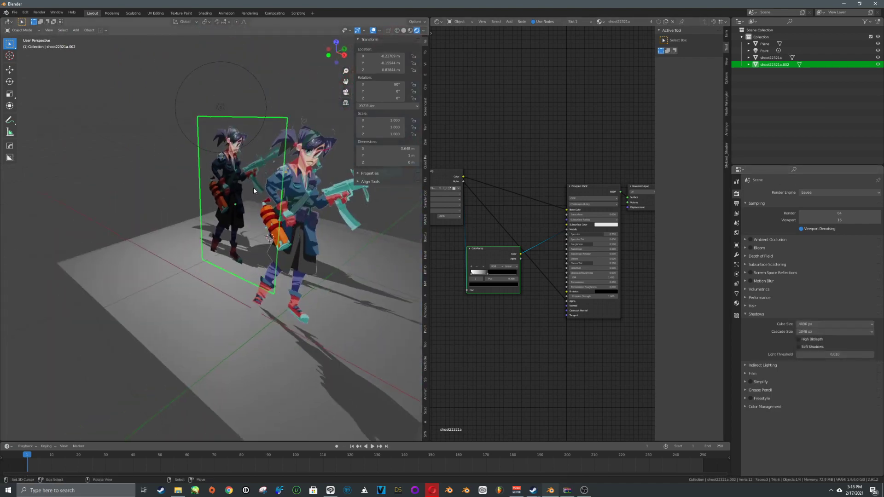
right_click(301, 206)
key("g")
key("y")
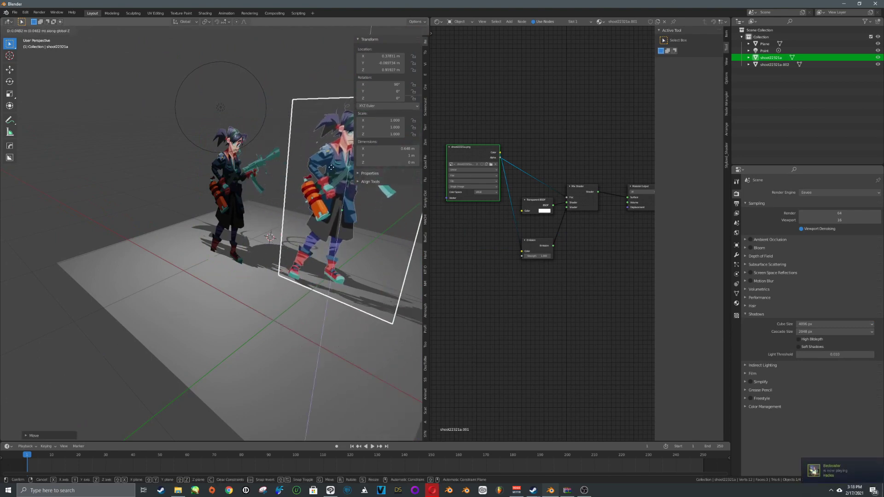
left_click(330, 162)
middle_click_drag(329, 162, 312, 171)
key("g")
key("z")
left_click(230, 186)
Move the point light between the two characters at about 0.02 m in X and 1.35 m in Z.
right_click(148, 112)
key("g")
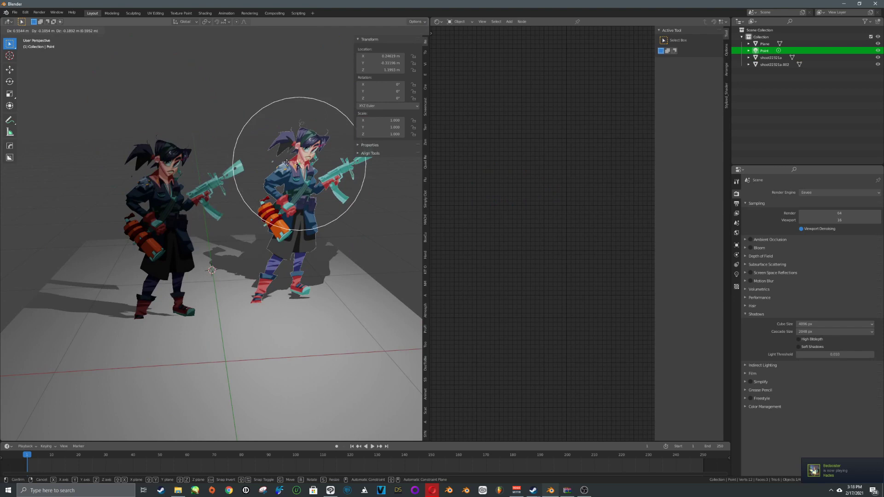
left_click(275, 137)
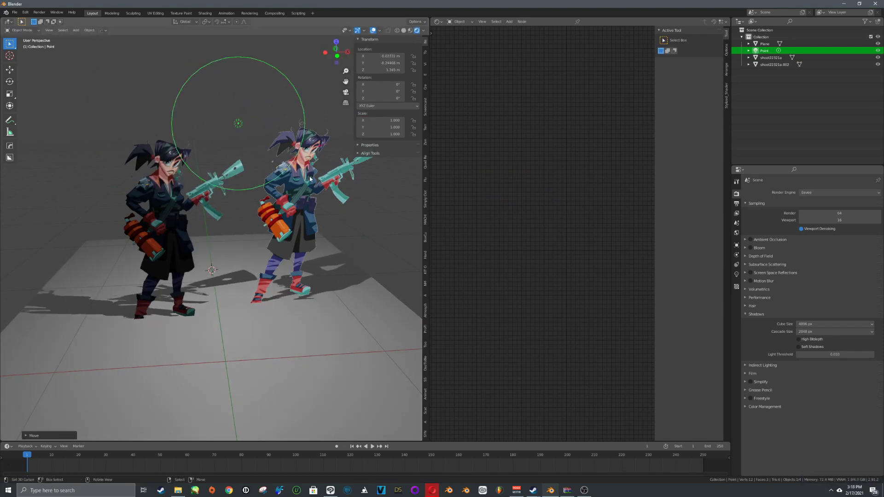
Adjust the point light's depth along Y and reposition it in front of the Principled BSDF character plane.
middle_click_drag(277, 114, 298, 142)
middle_click_drag(351, 269, 353, 214)
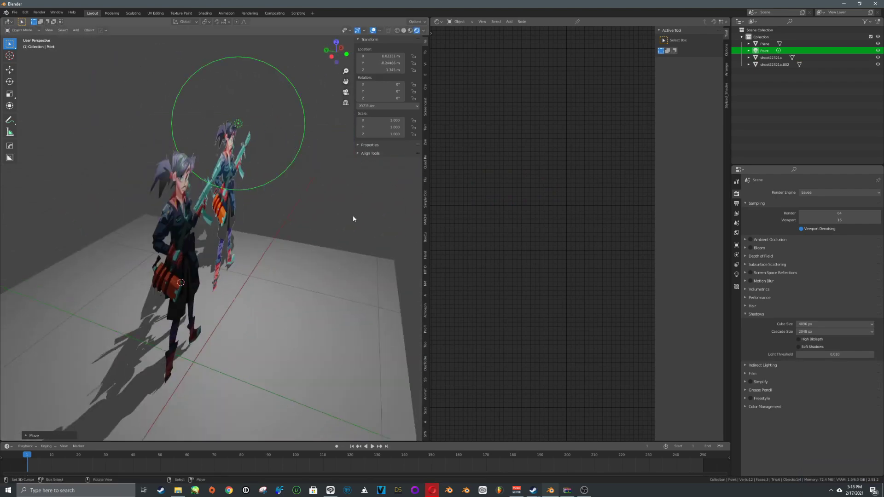
key("g")
key("y")
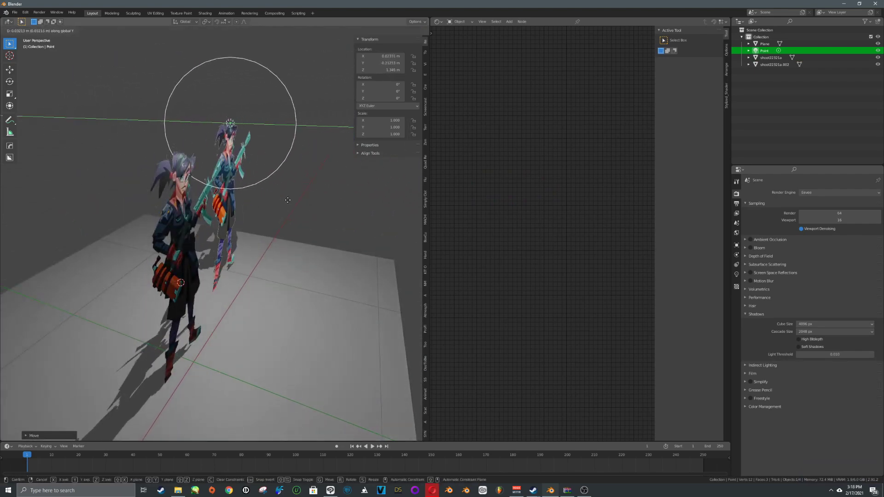
left_click(308, 201)
middle_click_drag(405, 207, 333, 189)
key("g")
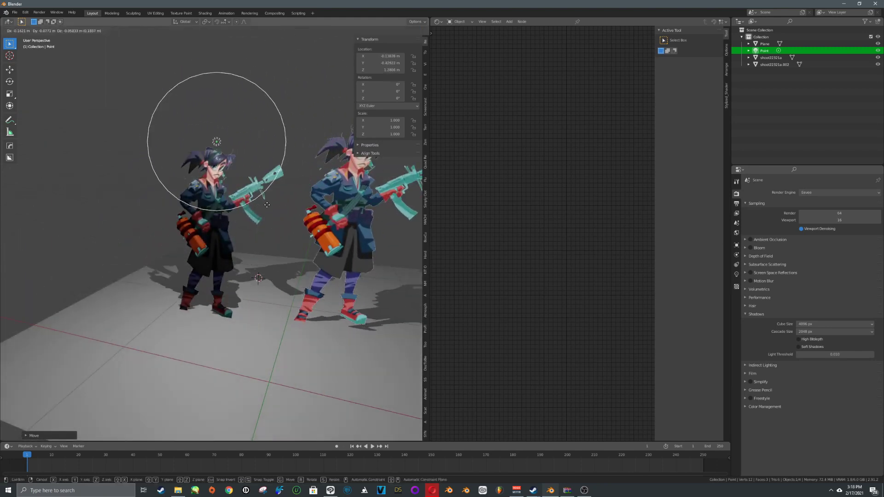
left_click(302, 216)
Delete the ColorRamp node from the Principled BSDF character plane's material.
left_click(230, 197)
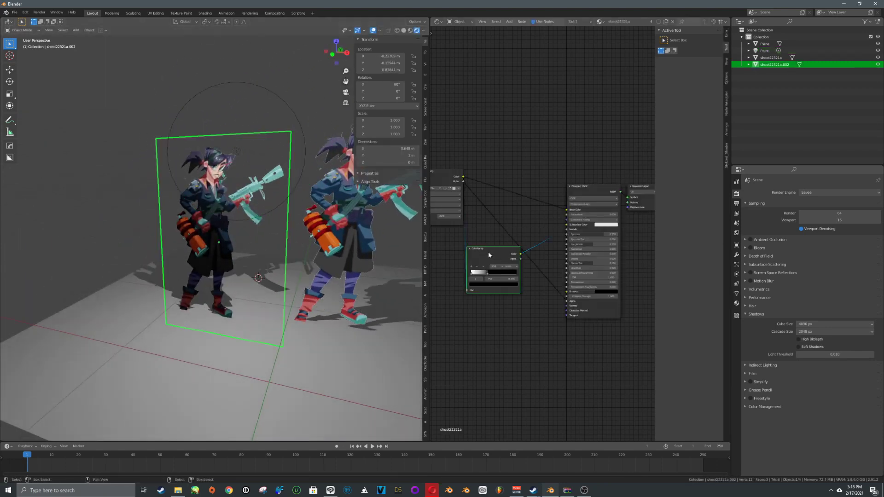
key("x")
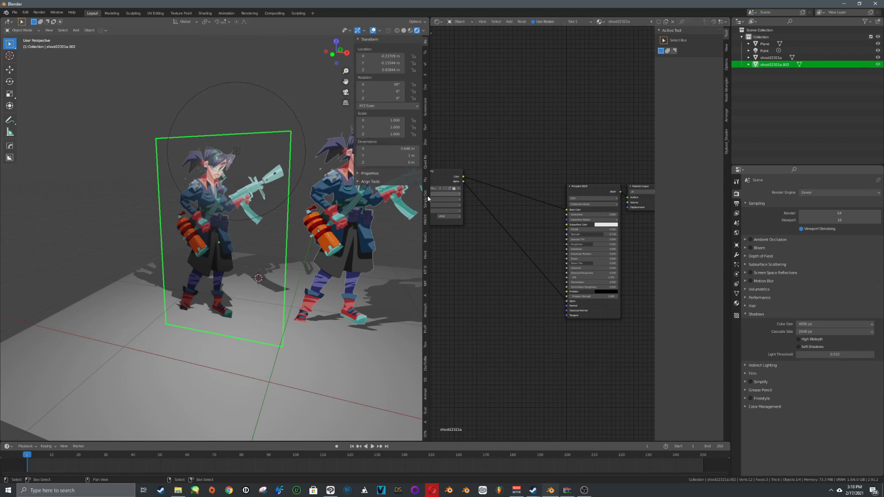
mouse_move(315, 197)
middle_mouse_down()
mouse_move(324, 186)
mouse_move(321, 206)
middle_mouse_up()
scroll(320, 206, "up", 4)
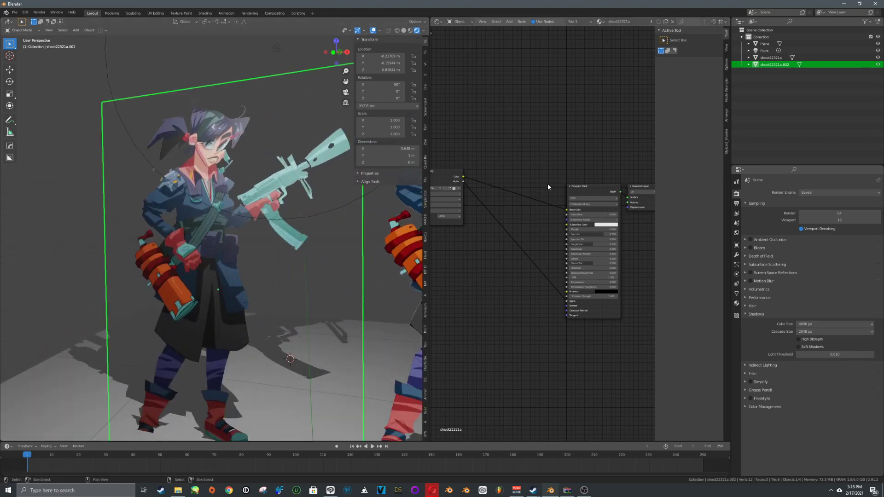
Set the Principled BSDF node's Specular to 0 and its Roughness to 1 to remove the glare from the character.
left_click_drag(589, 188, 549, 185)
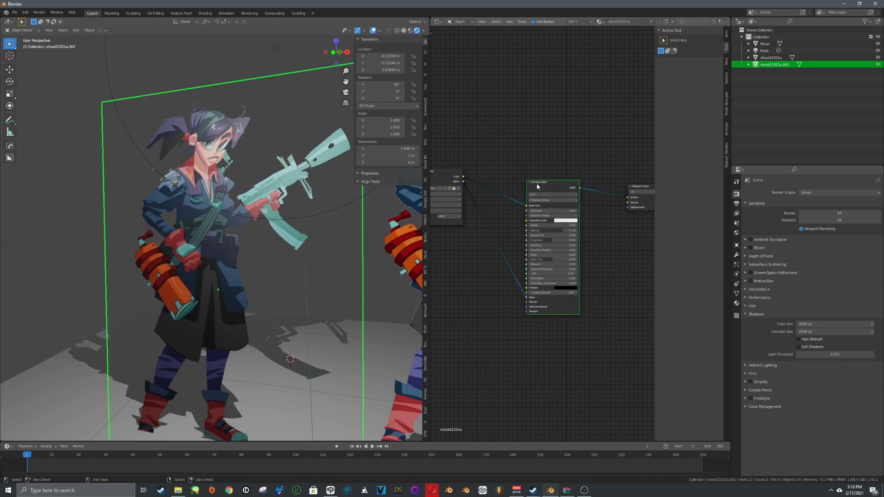
left_click_drag(449, 176, 463, 178)
scroll(543, 207, "up", 4)
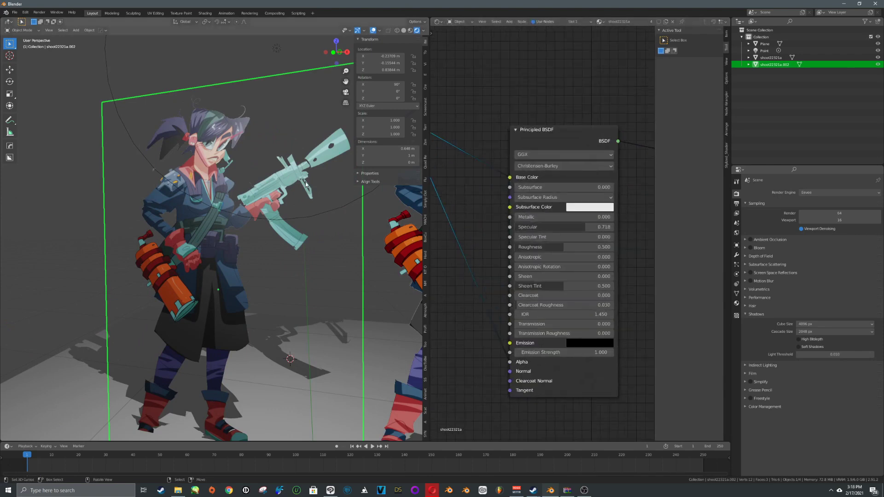
middle_click_drag(258, 179, 309, 179)
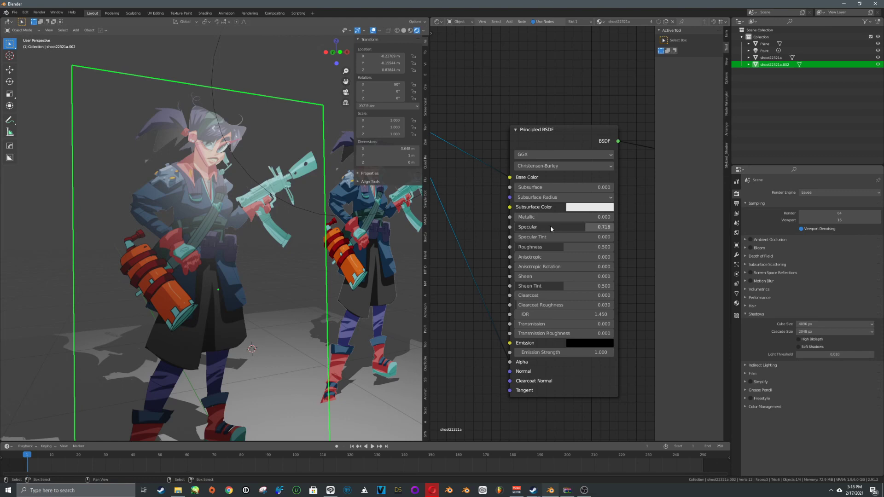
mouse_move(540, 229)
left_mouse_down()
mouse_move(530, 229)
mouse_move(569, 228)
mouse_move(479, 234)
left_mouse_up()
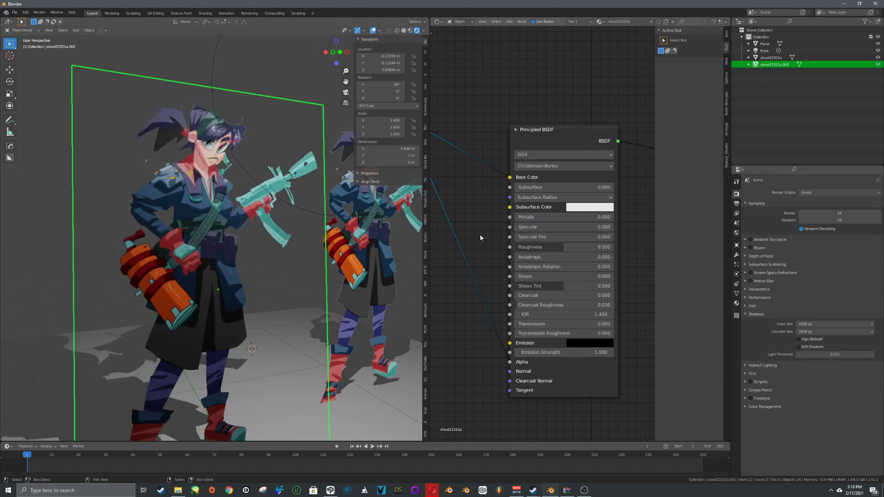
left_click_drag(553, 246, 711, 251)
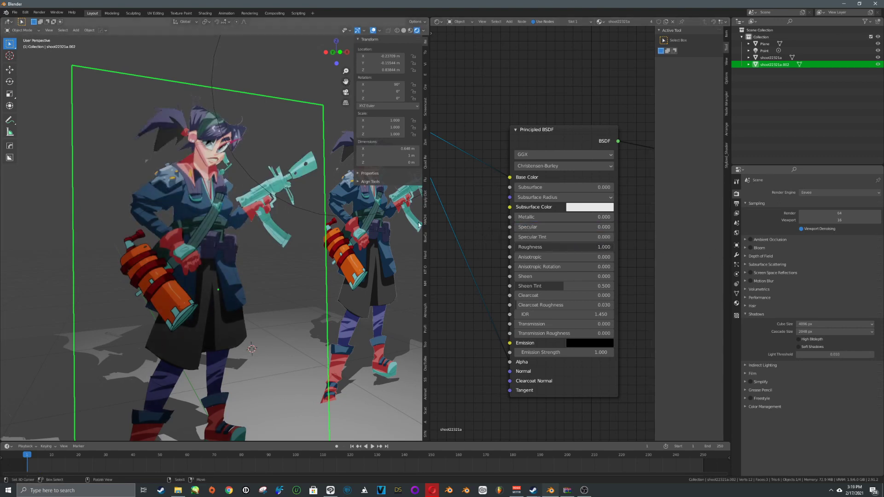
Move the point light above the Principled BSDF character at about 1.42 m in Z and set its color to blue.
scroll(235, 206, "down", 4)
left_click_drag(272, 174, 187, 138)
left_click(736, 274)
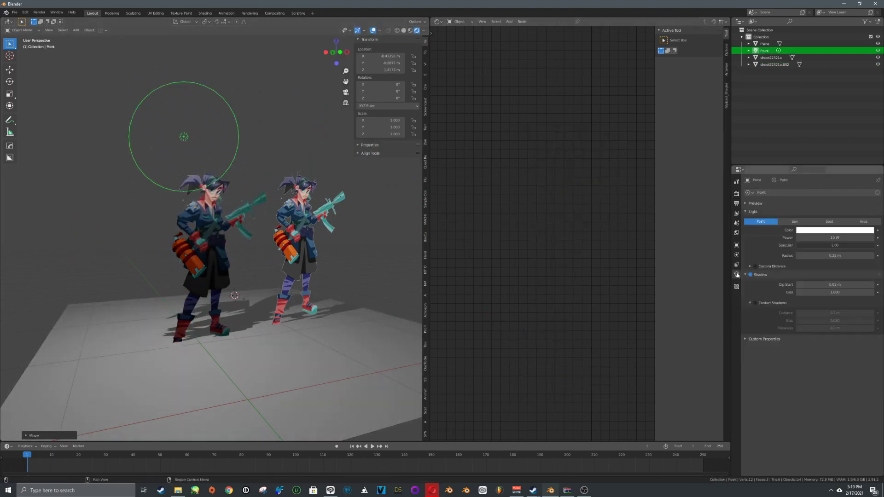
left_click(825, 231)
left_click_drag(838, 179, 815, 149)
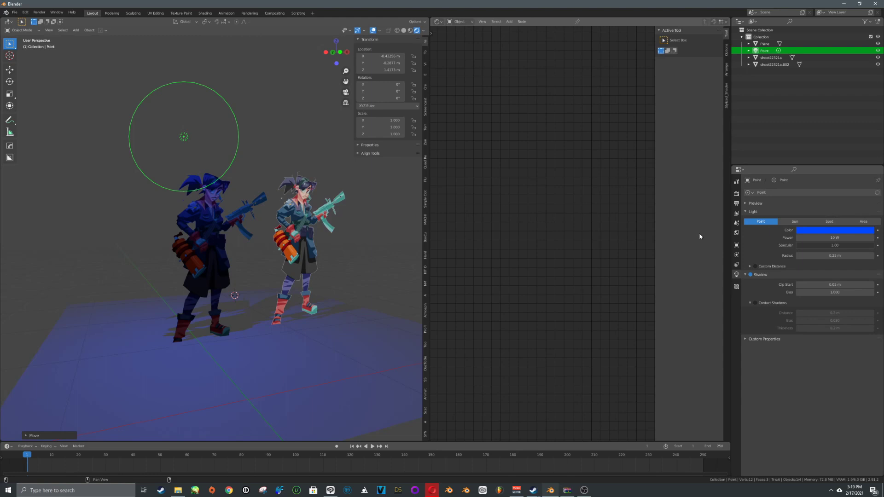
Move the blue point light forward along Y to about -0.35 m.
middle_click_drag(366, 250, 229, 187)
key("g")
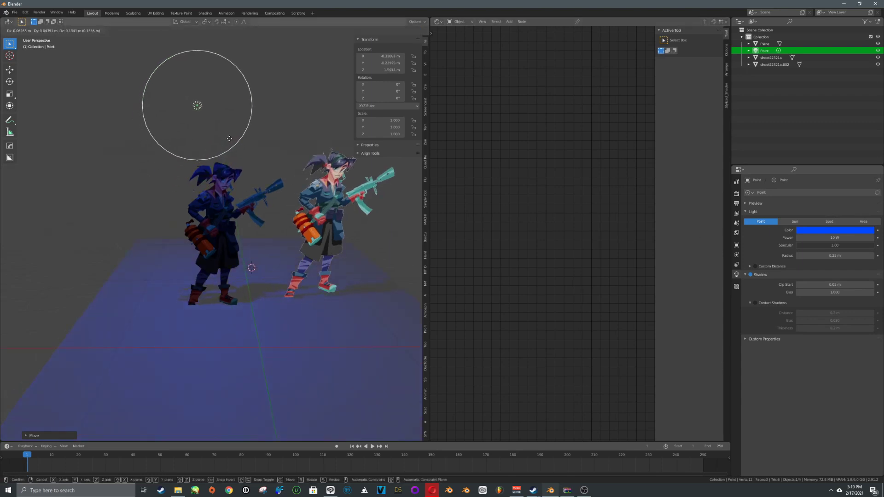
key("y")
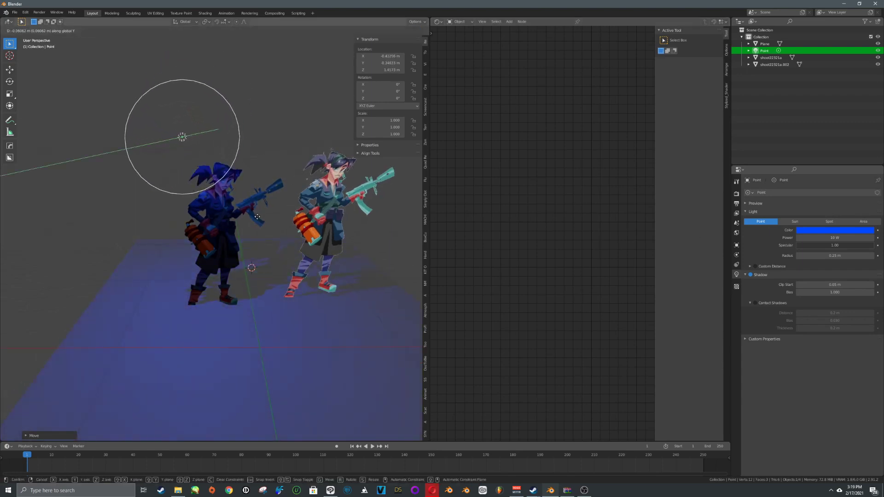
left_click(250, 189)
Duplicate the blue point light, place the copy between the characters at about 0.96 m in Z, and color it pinkish red.
key("shift+d")
left_click(334, 299)
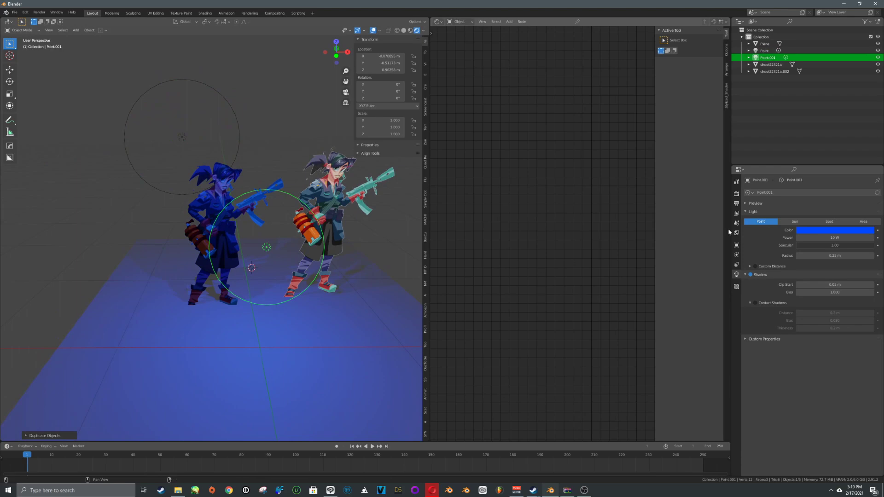
left_click(823, 232)
left_click(841, 181)
Reposition the pinkish-red point light lower in front of the characters, adjusting its depth along Y.
scroll(367, 295, "up", 8)
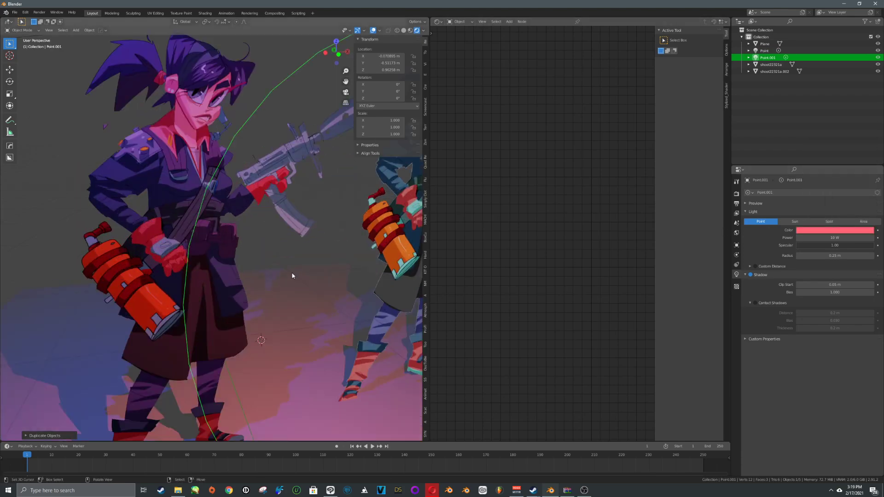
scroll(304, 256, "down", 8)
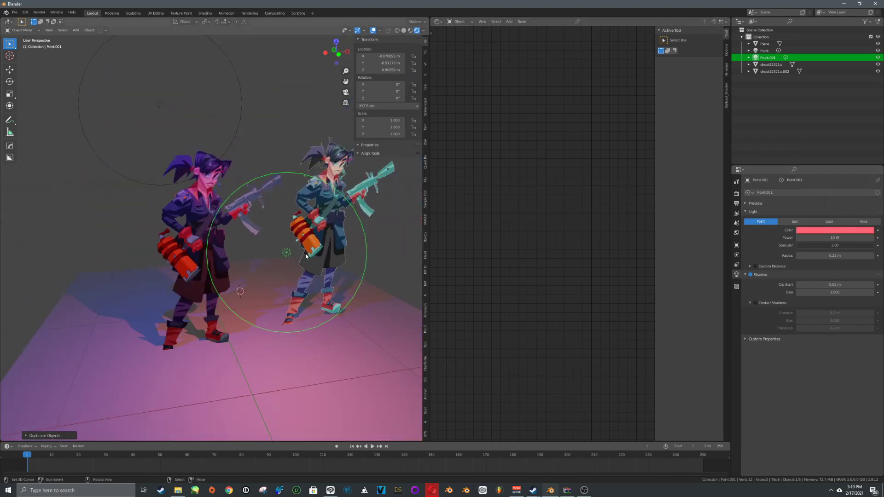
key("g")
key("y")
scroll(275, 307, "down", 5)
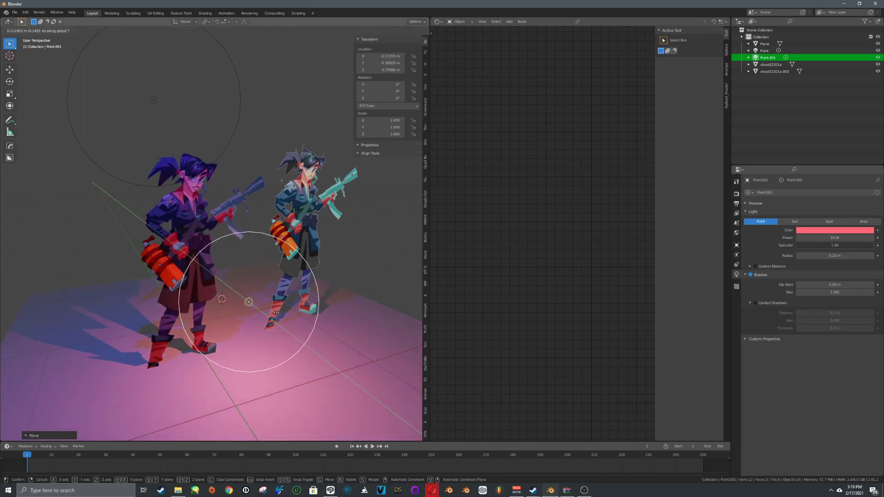
left_click(221, 275)
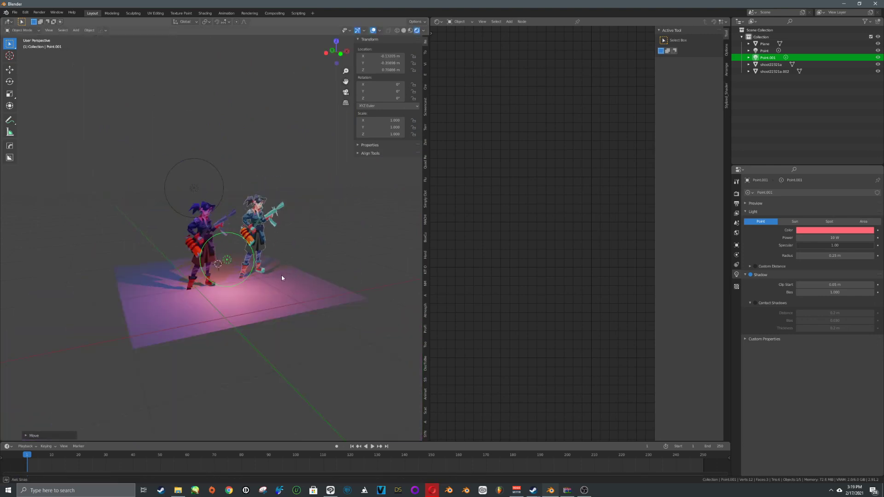
Move the pinkish-red point light into the gap between the two characters at about 0.66 m in Z.
scroll(294, 278, "up", 5)
middle_click_drag(294, 278, 300, 252)
key("g")
left_click(300, 285)
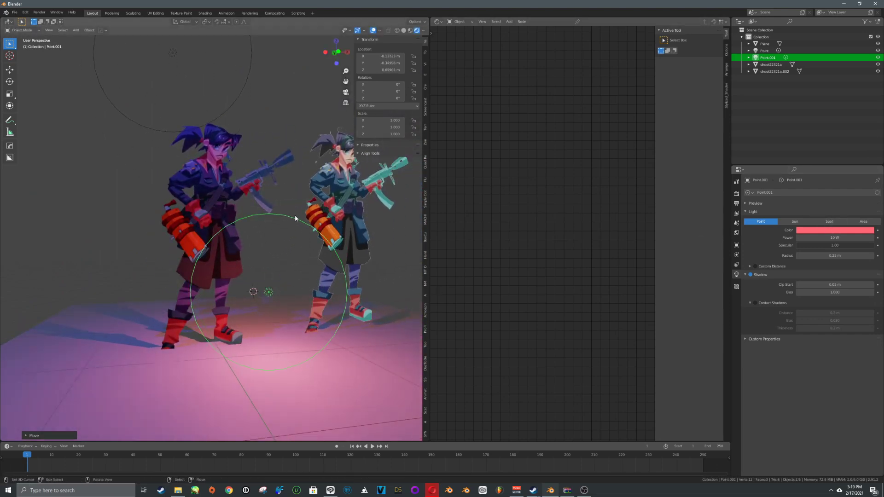
middle_click_drag(294, 215, 258, 247)
scroll(261, 249, "up", 4)
scroll(261, 248, "up", 2)
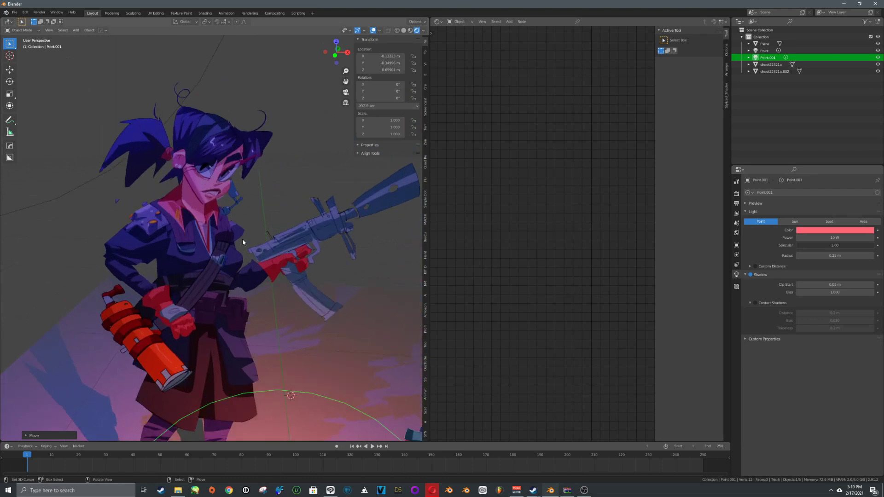
Shift the pinkish-red point light back along Y to about -0.22 m, and return it forward in front of the characters.
scroll(236, 184, "down", 4)
key("g")
key("y")
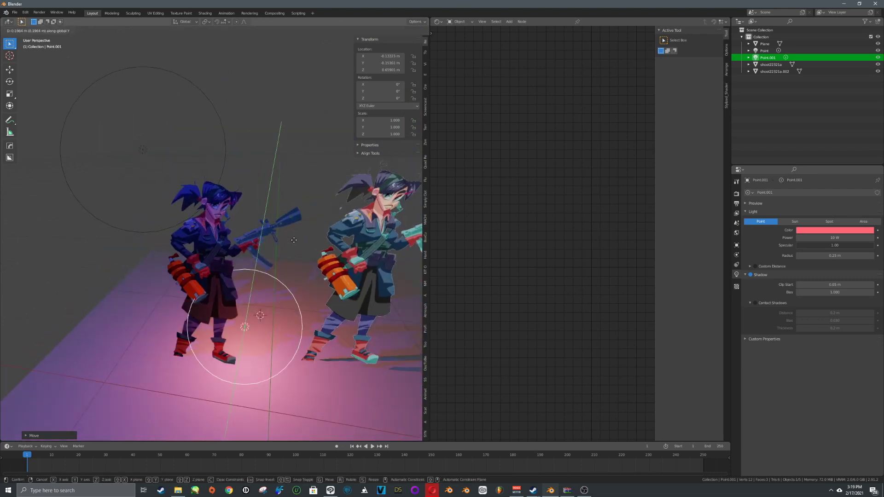
left_click(300, 258)
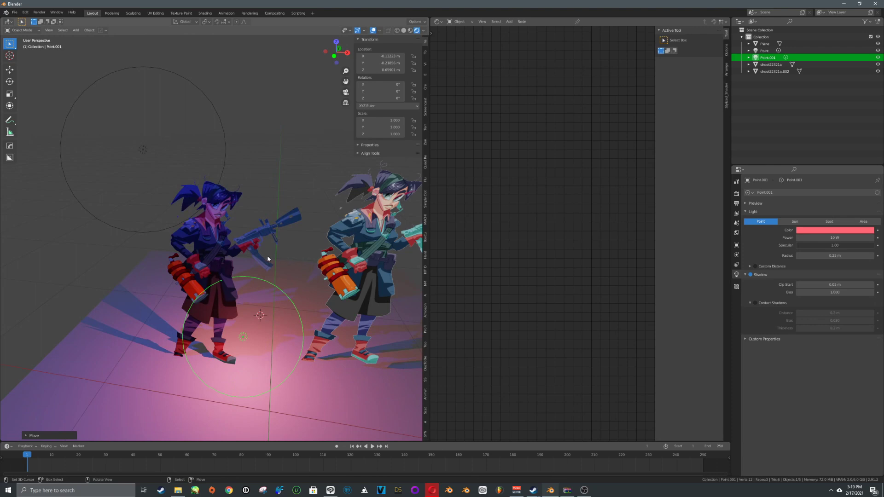
middle_click_drag(267, 255, 258, 255)
scroll(261, 261, "down", 1)
key("g")
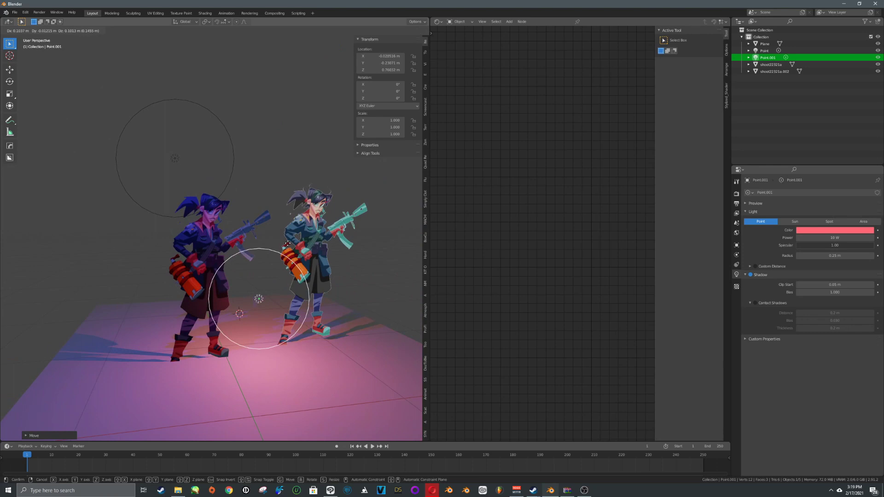
key("z")
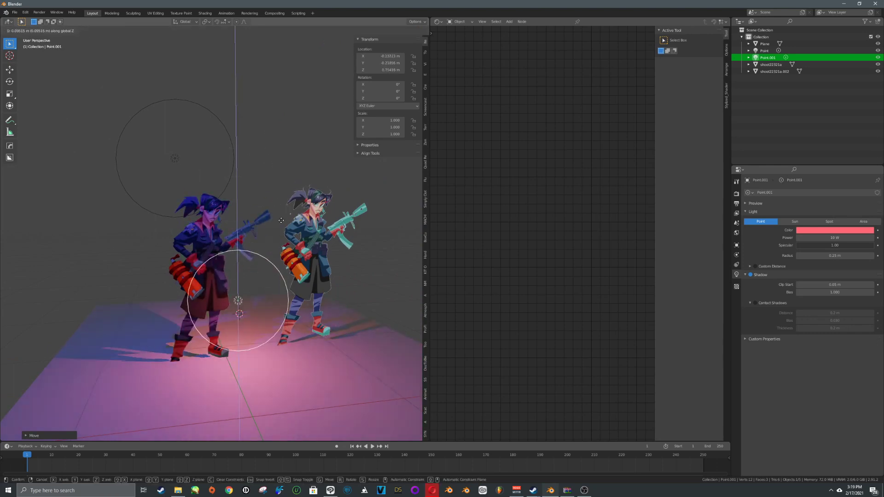
key("y")
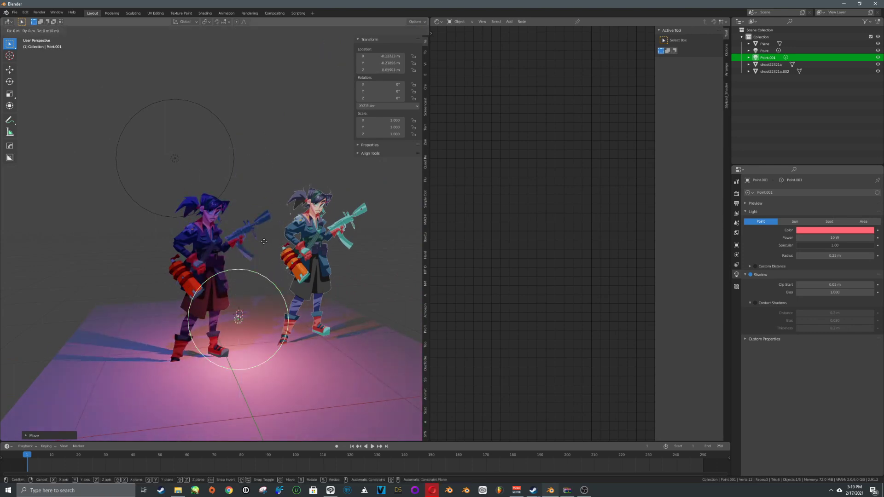
left_click(236, 273)
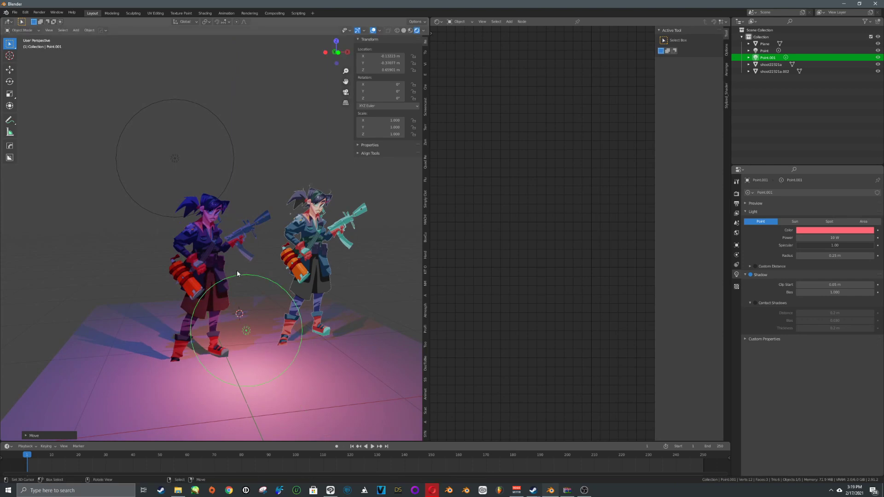
In the Principled BSDF character's material, duplicate the image texture node and set the copy's image to Matte_shotta.png.
right_click(212, 254)
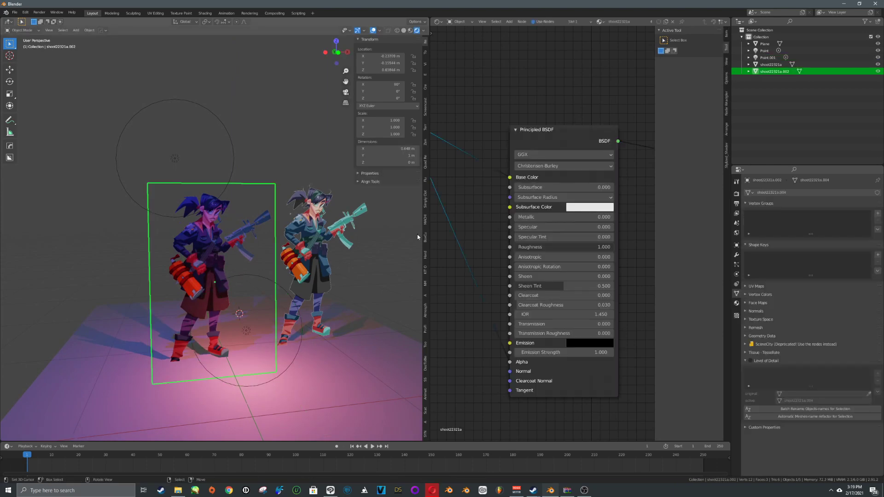
scroll(530, 229, "down", 4)
middle_click_drag(531, 229, 610, 215)
key("shift+d")
left_click(535, 255)
left_click(535, 258)
scroll(542, 232, "up", 2)
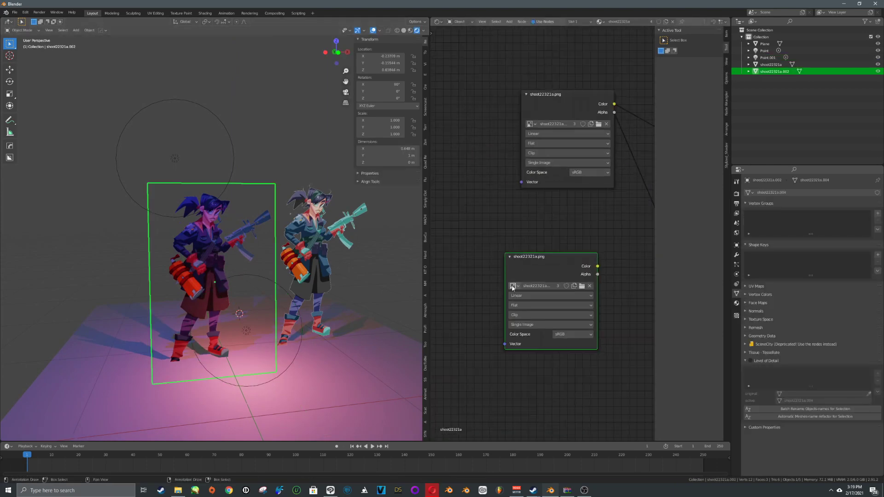
left_click(514, 286)
left_click(548, 297)
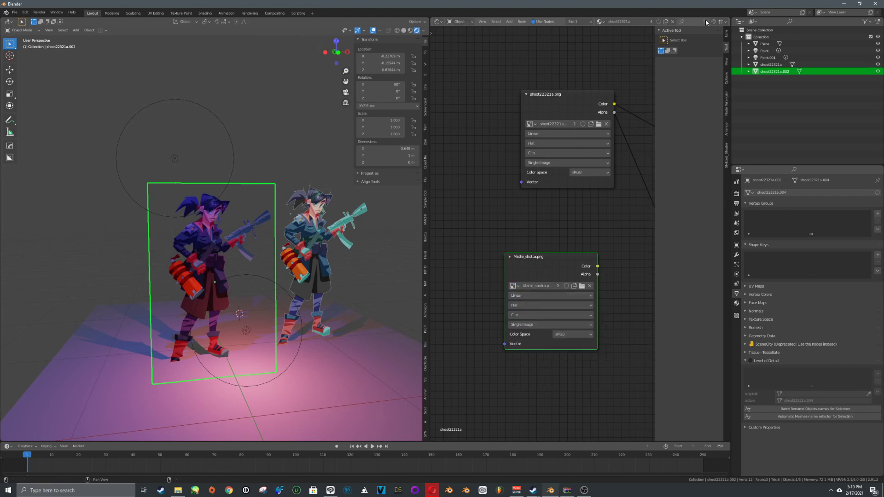
Split the shader editor horizontally, show Matte_shotta.png in an Image Editor above it, and compare the mask regions with the character.
left_click_drag(728, 19, 728, 184)
left_click(437, 22)
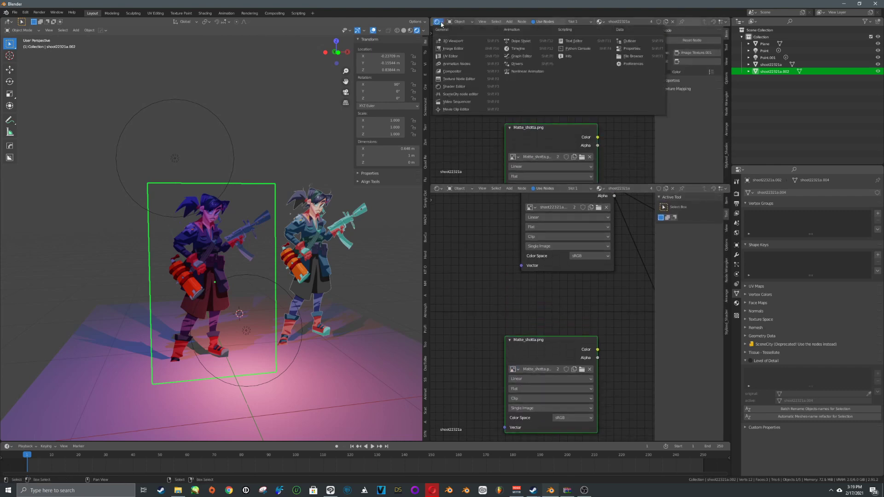
left_click(461, 55)
left_click(549, 21)
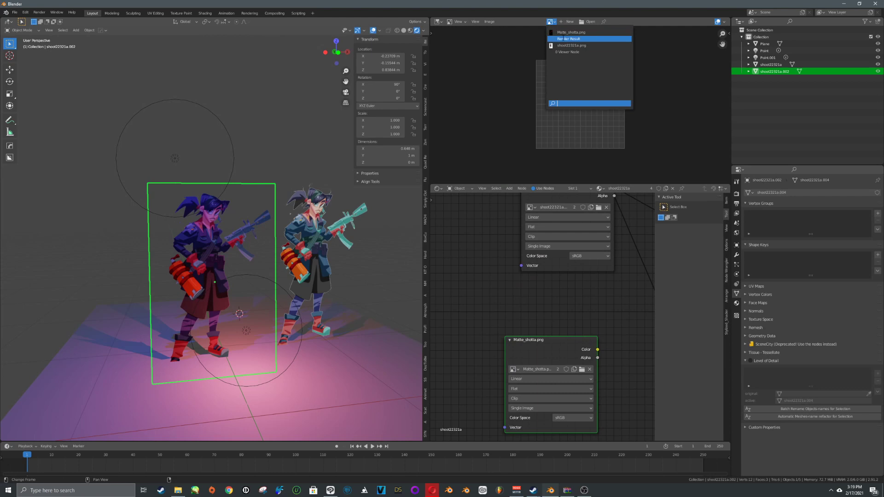
left_click(571, 34)
scroll(576, 115, "down", 4)
scroll(576, 115, "up", 7)
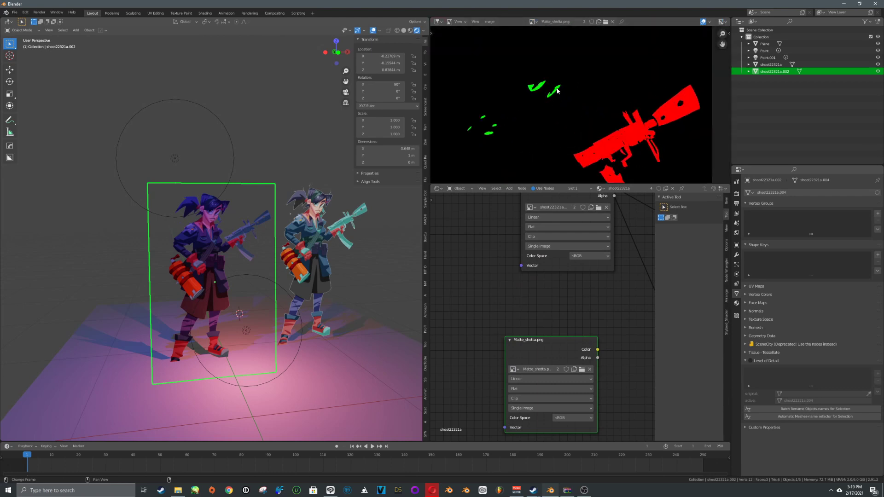
scroll(550, 83, "up", 2)
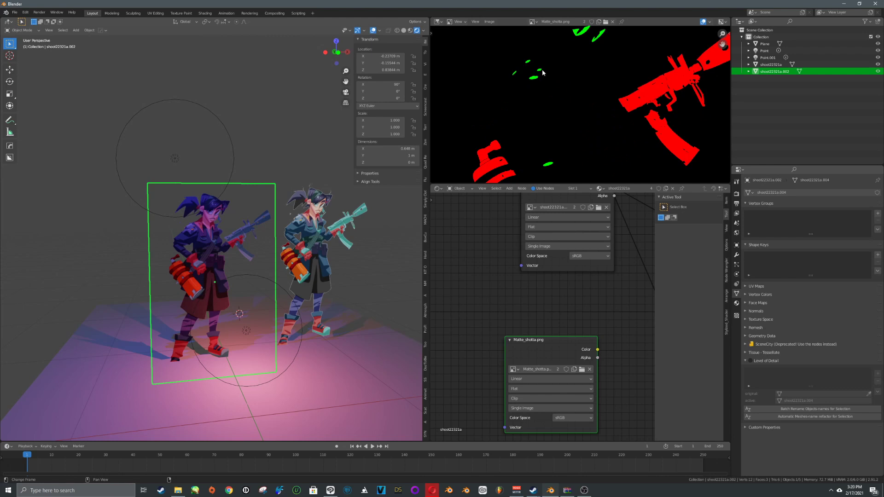
scroll(153, 225, "up", 4)
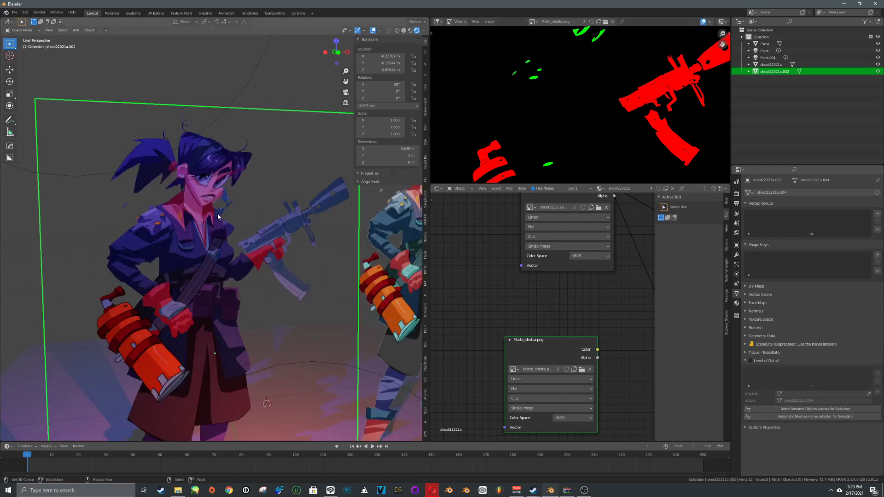
scroll(610, 110, "down", 3)
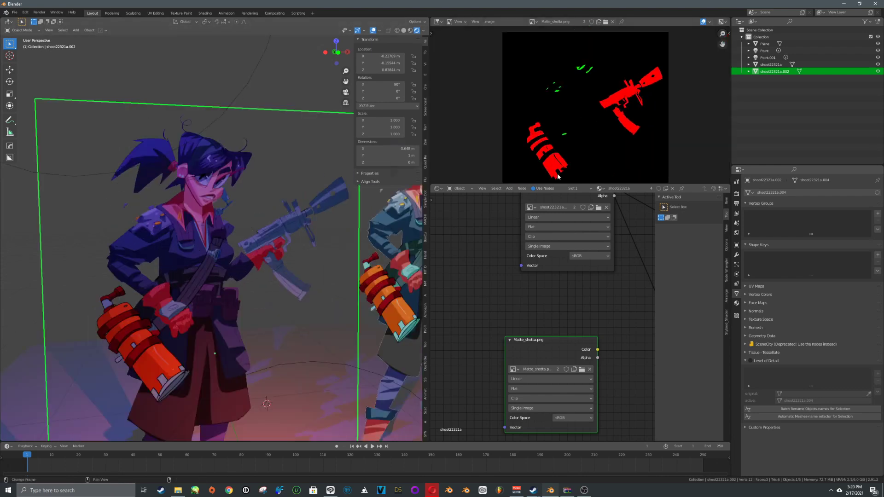
Space the two image texture nodes away from the Principled BSDF and preview the Matte_shotta.png node on the character plane.
scroll(561, 233, "down", 3)
left_click_drag(564, 234, 529, 231)
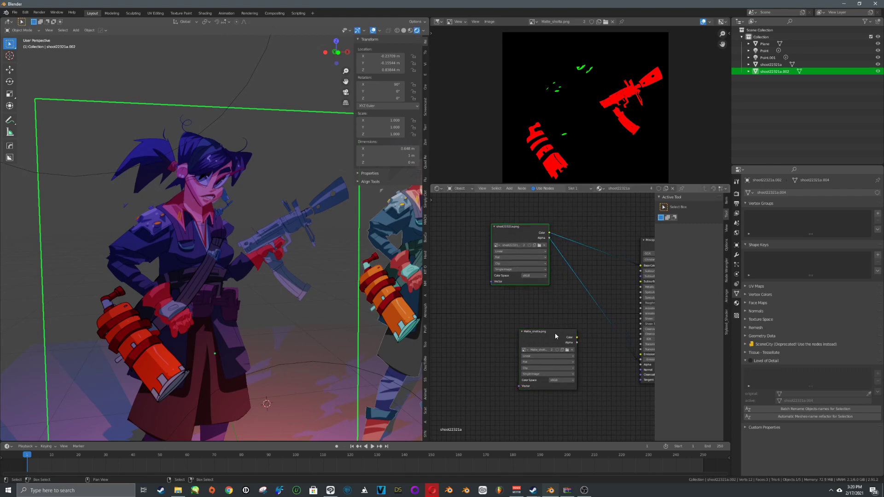
left_click_drag(555, 334, 502, 324)
middle_click_drag(537, 314, 486, 293)
left_click(454, 302, "ctrl+shift")
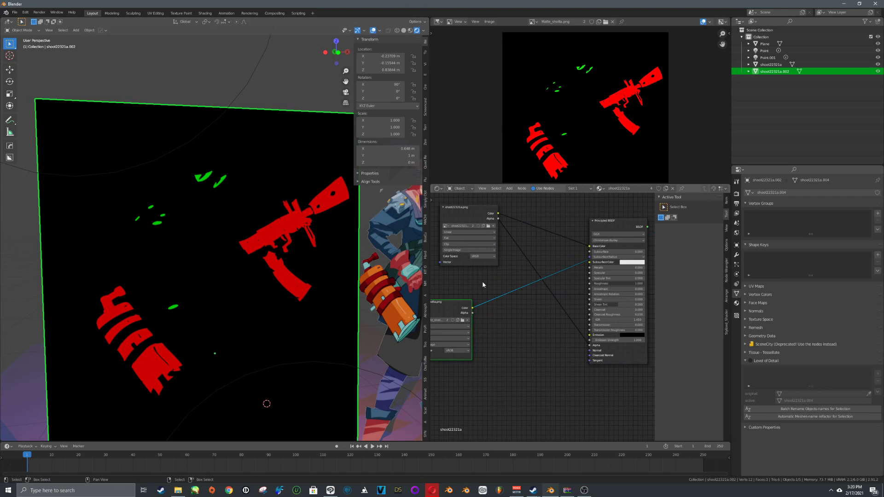
Try the Matte_shotta.png color as the Principled BSDF's Base Color, and reconnect the shoot22321a.png color in its place.
left_click_drag(476, 314, 524, 290)
left_click_drag(595, 250, 590, 247)
middle_click_drag(532, 262, 458, 272)
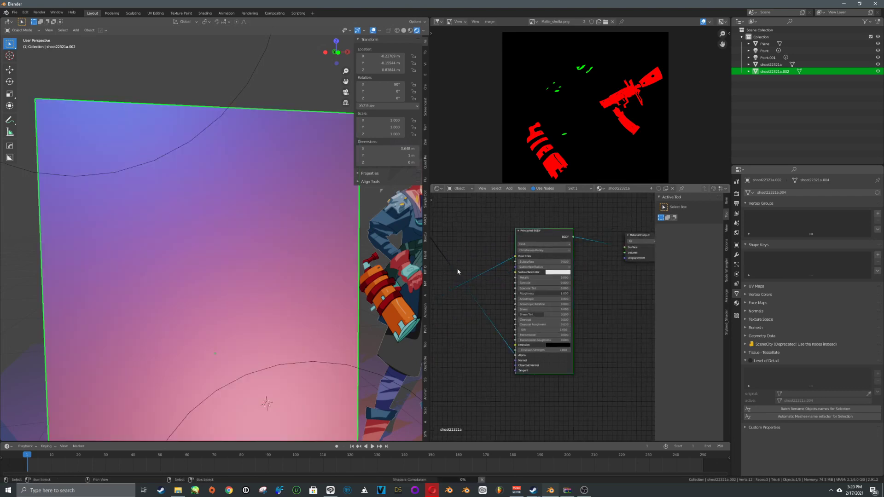
scroll(319, 261, "down", 5)
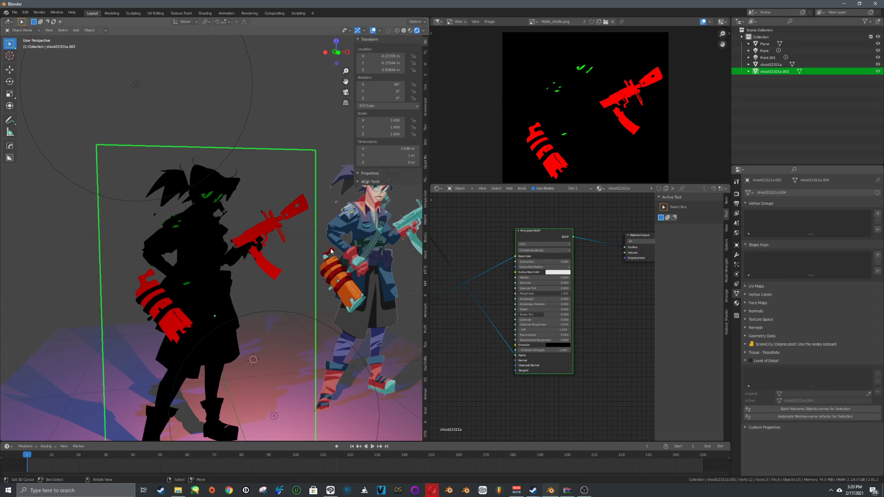
middle_click_drag(488, 271, 561, 256)
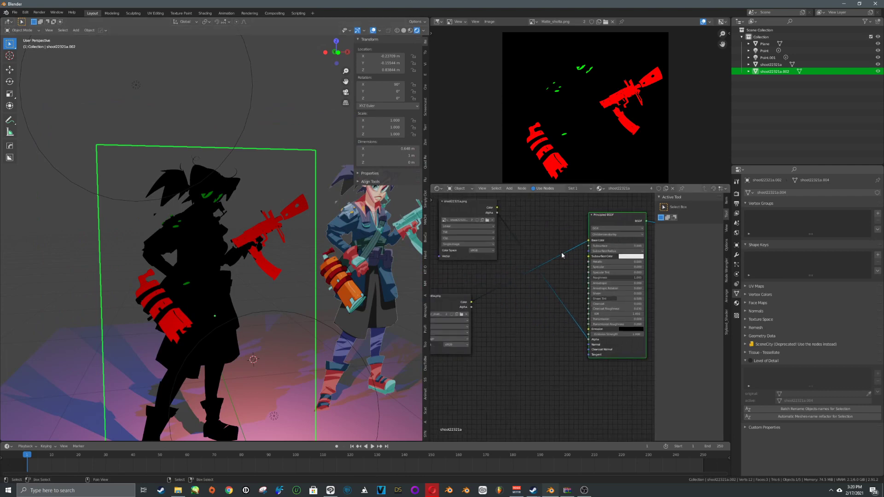
left_click_drag(588, 241, 552, 227)
left_click_drag(496, 209, 589, 240)
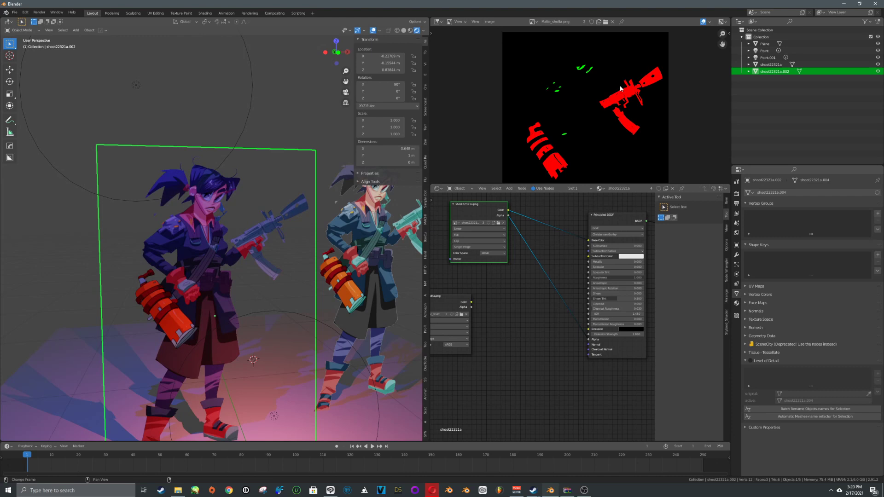
Move the Matte_shotta.png node into free space below the character texture and widen the node editor area.
middle_click_drag(512, 322, 576, 259)
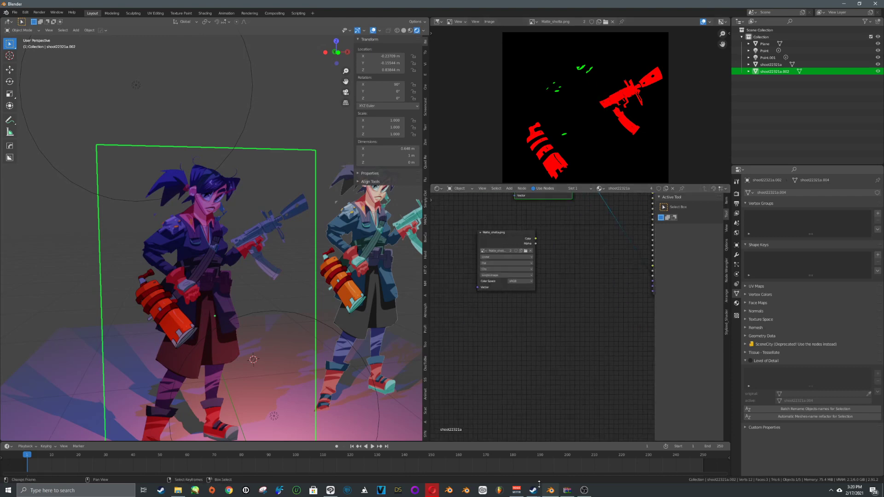
left_click_drag(504, 241, 494, 275)
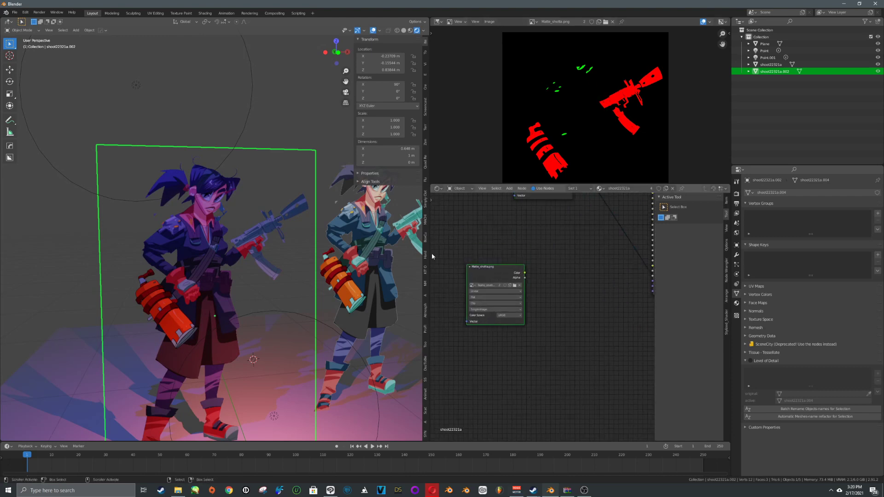
left_click_drag(429, 254, 290, 258)
scroll(511, 301, "up", 4)
Add a Separate RGB node beside the Matte_shotta.png node and connect the texture's Color to its Image input.
key("shift+a")
type("s")
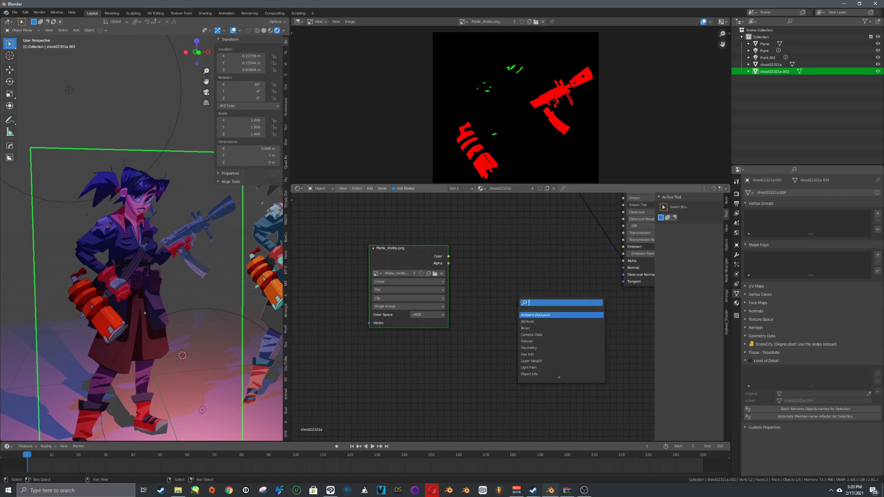
type("split")
key("BackSpace")
key("BackSpace")
key("BackSpace")
key("BackSpace")
key("BackSpace")
type("rgb")
left_click(563, 342)
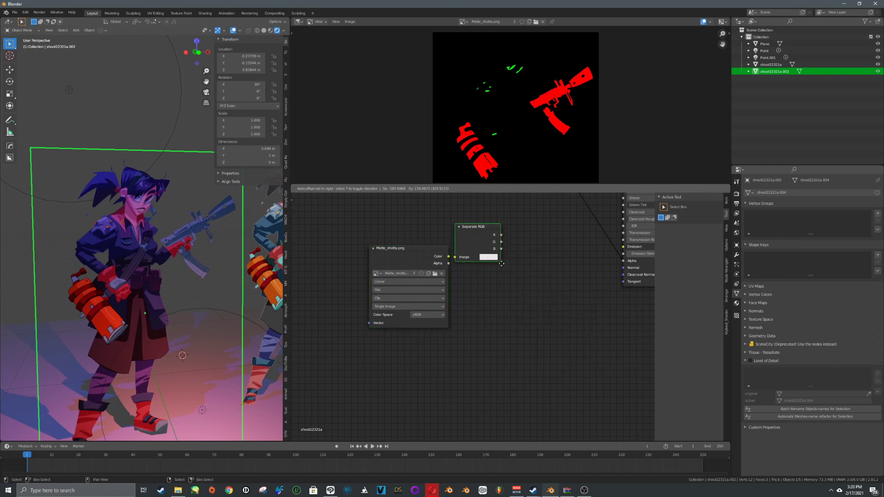
left_click(491, 249)
left_click_drag(448, 257, 465, 262)
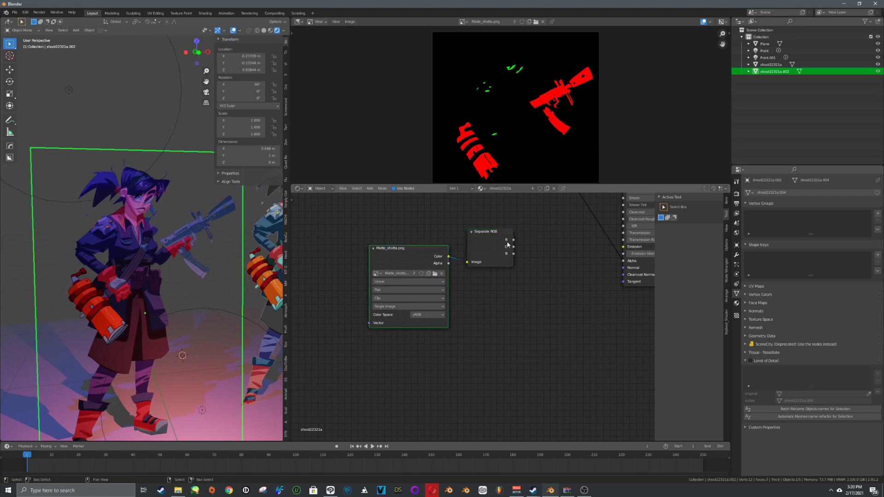
Preview the R and G outputs of the Separate RGB node on the character plane.
left_click(487, 246, "ctrl+shift")
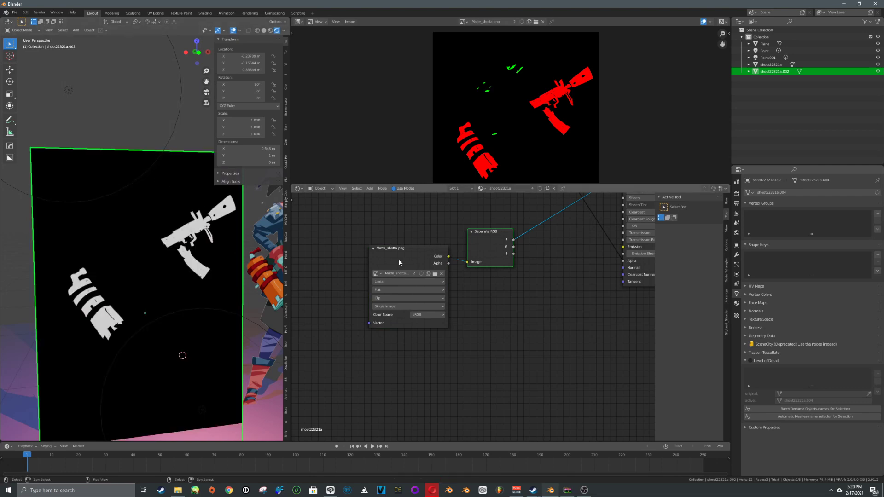
left_click(491, 266, "ctrl+shift")
scroll(492, 267, "down", 3)
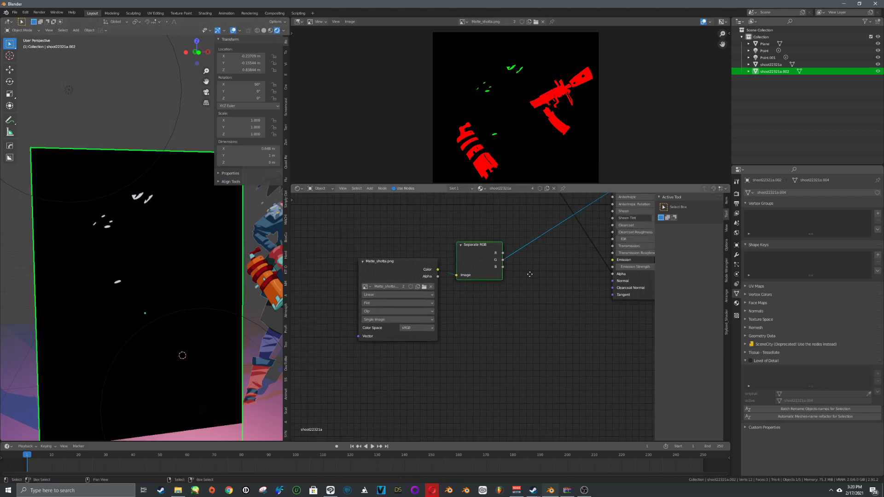
Restore the Principled BSDF shading on the character and connect the Separate RGB node's R output to Metallic.
left_click_drag(586, 225, 631, 235)
mouse_move(504, 312)
middle_mouse_down()
mouse_move(510, 279)
mouse_move(516, 309)
middle_mouse_up()
scroll(460, 324, "up", 2)
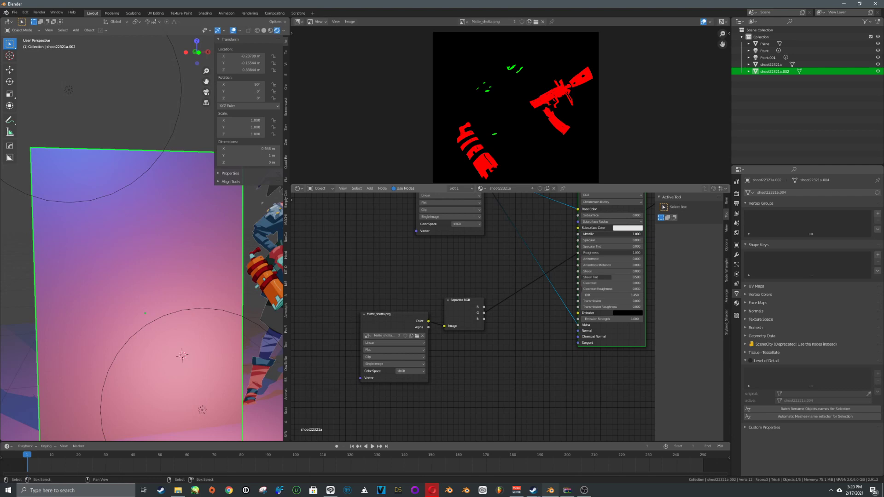
left_click(591, 235)
left_click_drag(483, 313, 579, 237)
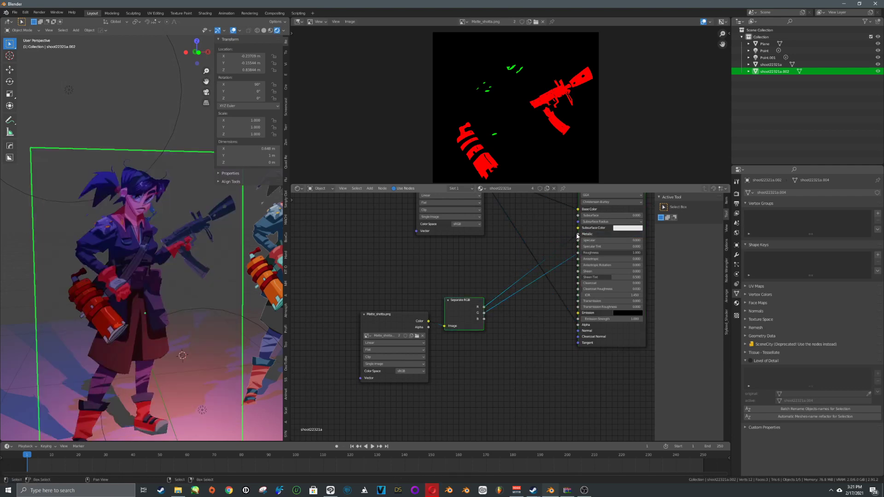
Lower the Principled BSDF's Roughness to about 0.136 and inspect the metallic parts of the character.
scroll(239, 266, "up", 4)
middle_click_drag(238, 267, 549, 257)
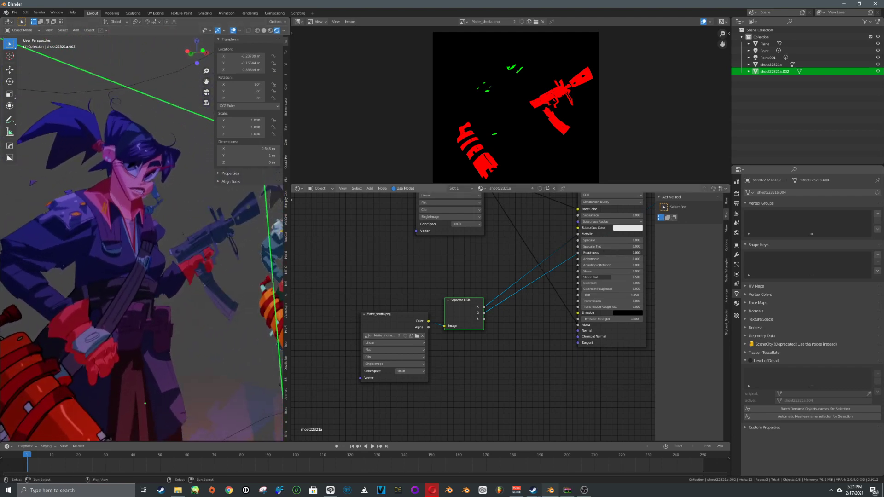
left_click_drag(637, 253, 593, 252)
middle_click_drag(245, 350, 184, 291)
middle_click_drag(400, 246, 375, 279)
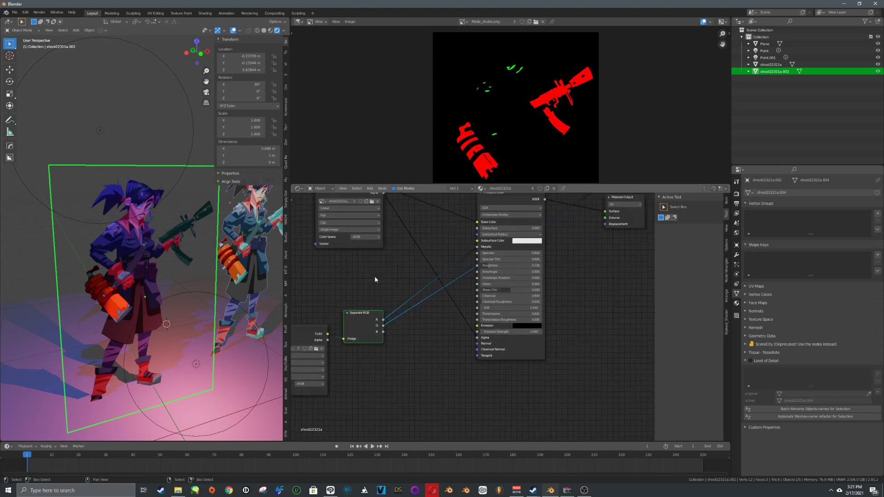
Rearrange the material's nodes, spacing the Principled BSDF, Viewer and Material Output nodes apart.
scroll(375, 279, "down", 3)
middle_click_drag(502, 237, 469, 245)
left_click_drag(470, 229, 450, 210)
left_click_drag(561, 242, 623, 226)
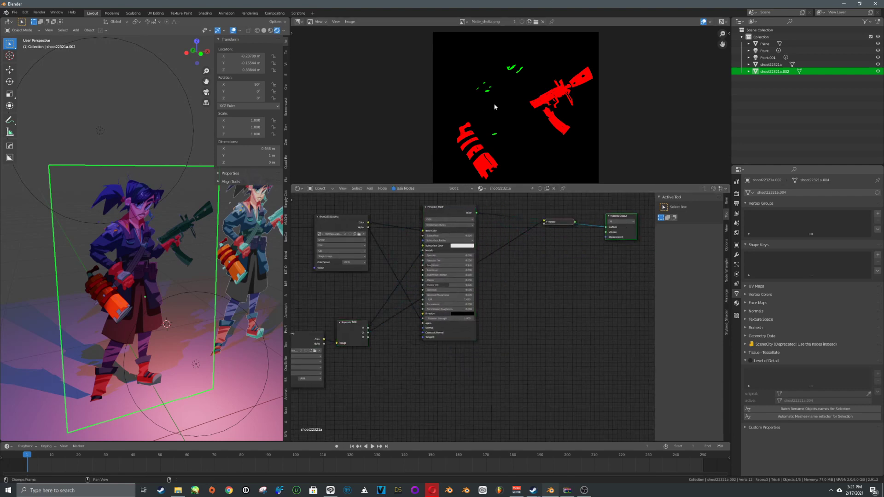
Enable Bloom in the Eevee render settings and check its effect on the character.
left_click(736, 195)
left_click(753, 249)
left_click(751, 248)
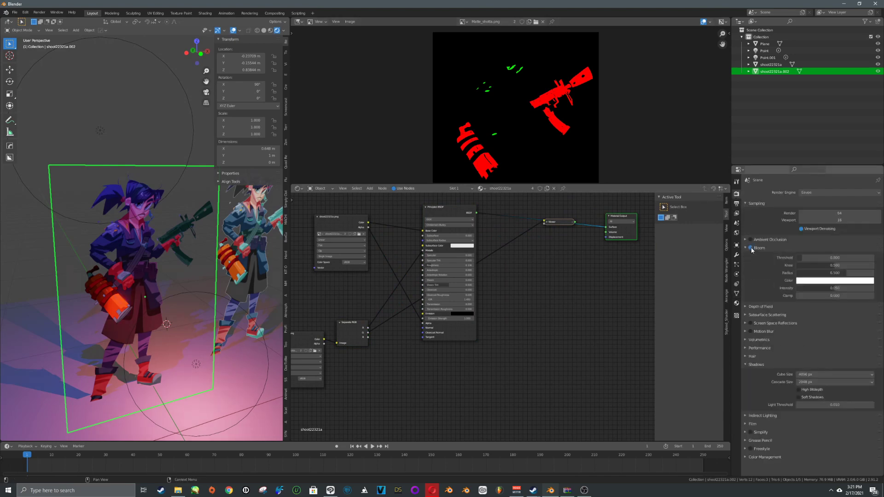
left_click(745, 249)
middle_click_drag(258, 299, 172, 313)
Rearrange the image texture, matte texture, Separate RGB and Principled BSDF nodes to free space for new nodes.
middle_click_drag(363, 307, 390, 317)
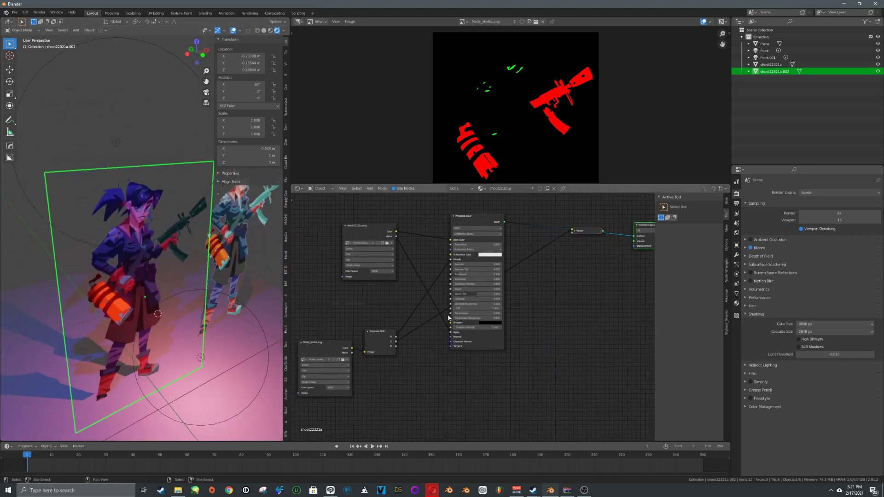
mouse_move(474, 219)
left_mouse_down()
mouse_move(499, 273)
mouse_move(473, 221)
left_mouse_up()
middle_click_drag(382, 340, 468, 301)
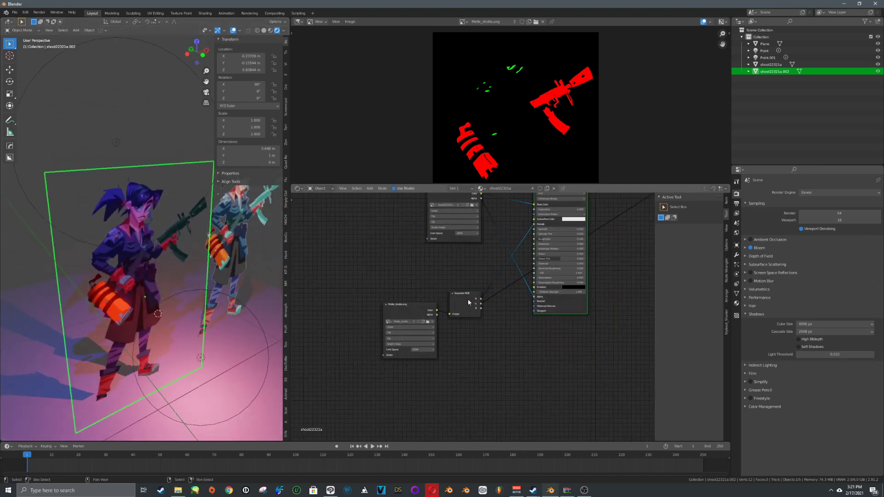
left_click(430, 307)
left_click(463, 297, "shift")
left_click_drag(464, 297, 382, 297)
middle_click_drag(536, 198, 487, 255)
left_click_drag(421, 256, 378, 236)
left_click_drag(491, 259, 461, 250)
middle_click_drag(500, 335, 554, 296)
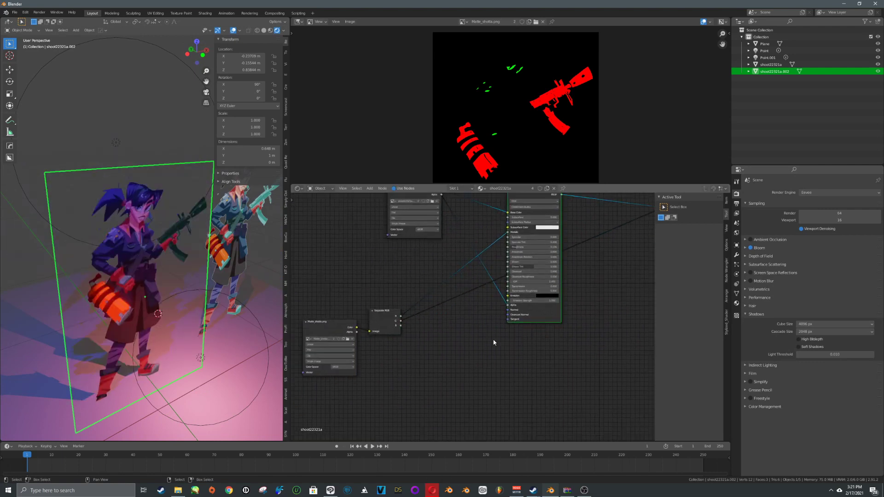
Add an Emission node and a MixRGB node below the Principled BSDF.
key("shift+a")
type("em")
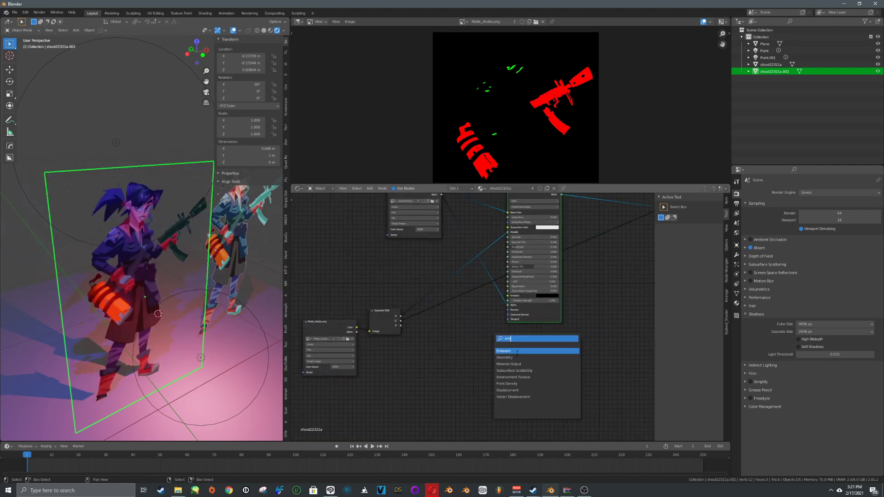
left_click(517, 351)
left_click(524, 378)
key("shift+a")
type("mi")
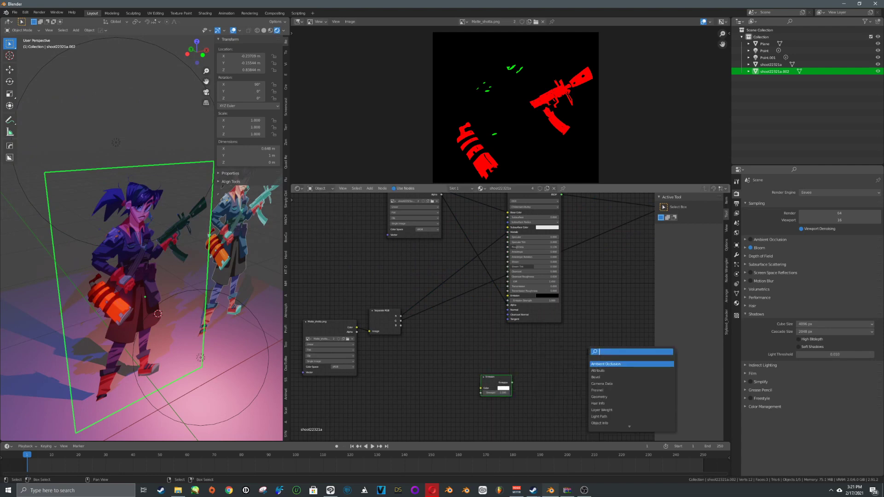
left_click(597, 371)
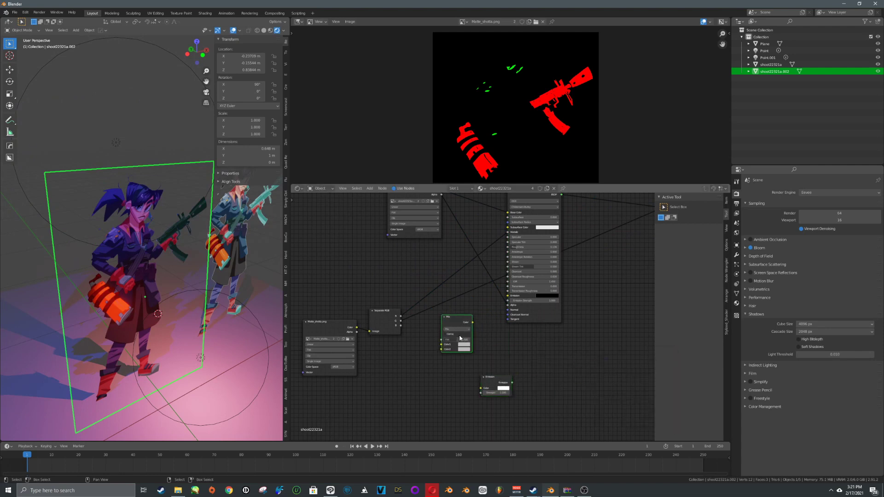
Connect Separate RGB's G output to the Mix node's Fac and the Mix to Emission Color, with Color1 black and Color2 white.
left_click_drag(401, 321, 441, 340)
left_click(455, 329, "ctrl+shift")
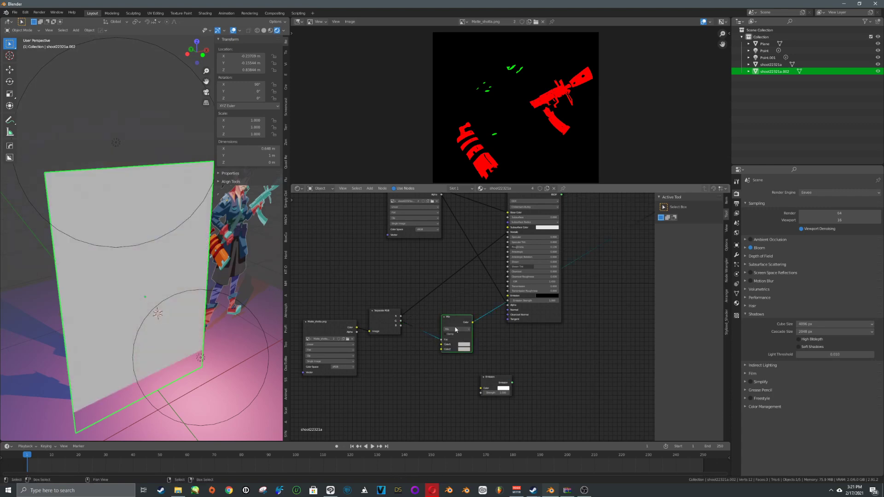
left_click(466, 349)
left_click_drag(497, 306, 480, 389)
left_click(468, 345)
Add an Add Shader node between the Principled BSDF and the Material Output.
middle_click_drag(578, 297, 519, 335)
key("shift+a")
left_click(578, 350)
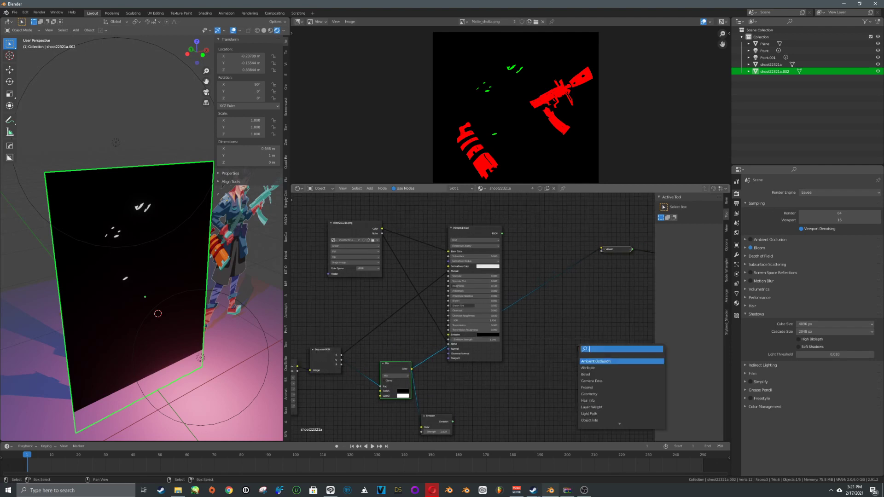
type("mix")
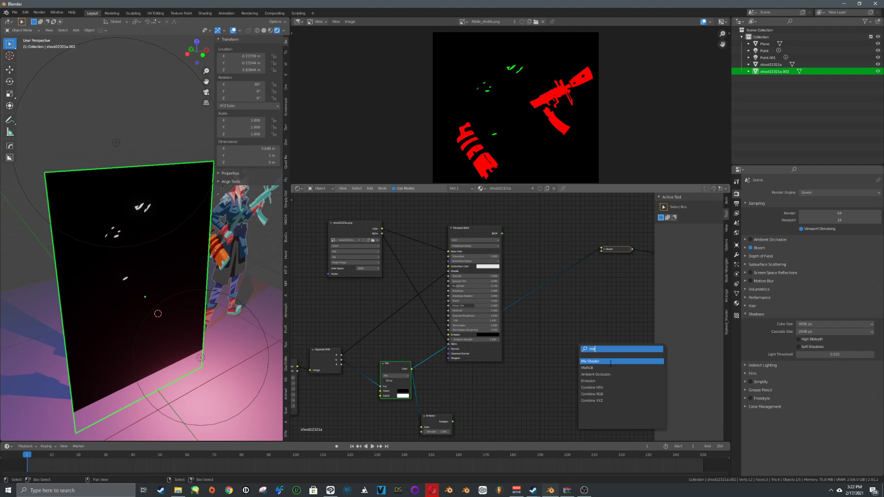
key("BackSpace")
key("BackSpace")
key("BackSpace")
type("add")
left_click(610, 361)
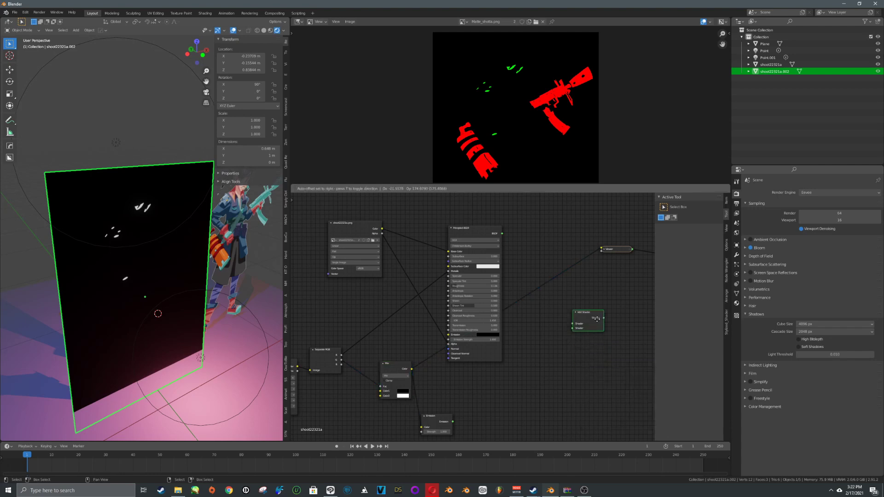
left_click(606, 314)
Connect the Principled BSDF and Emission outputs to the two Add Shader inputs, moving the Emission node closer.
left_click_drag(502, 234, 573, 316)
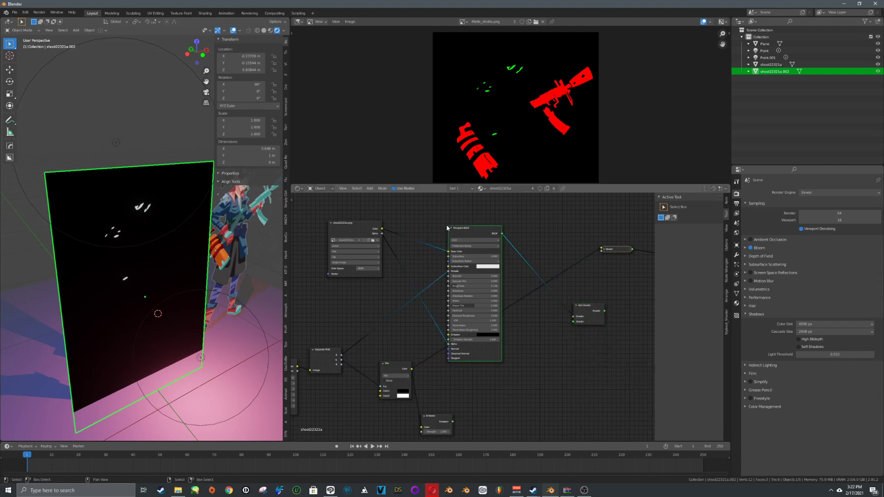
left_click_drag(453, 422, 573, 321)
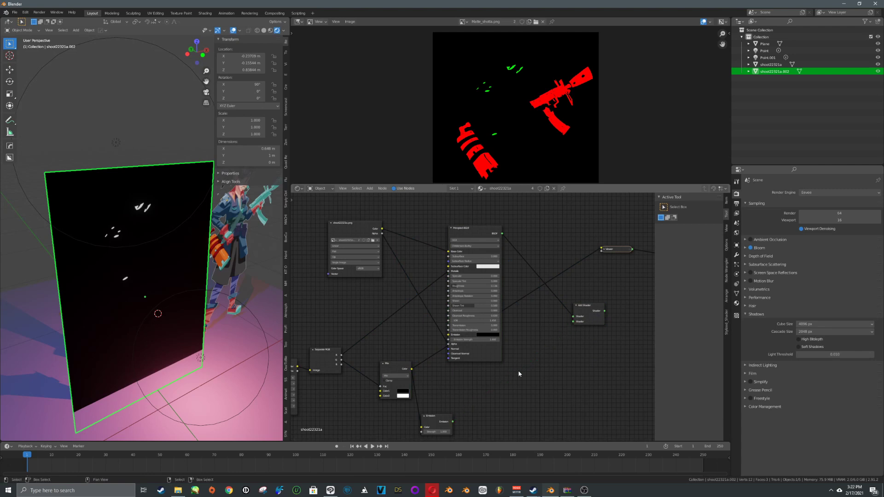
left_click_drag(453, 422, 502, 388)
middle_click_drag(566, 373, 549, 375)
key("shift+a")
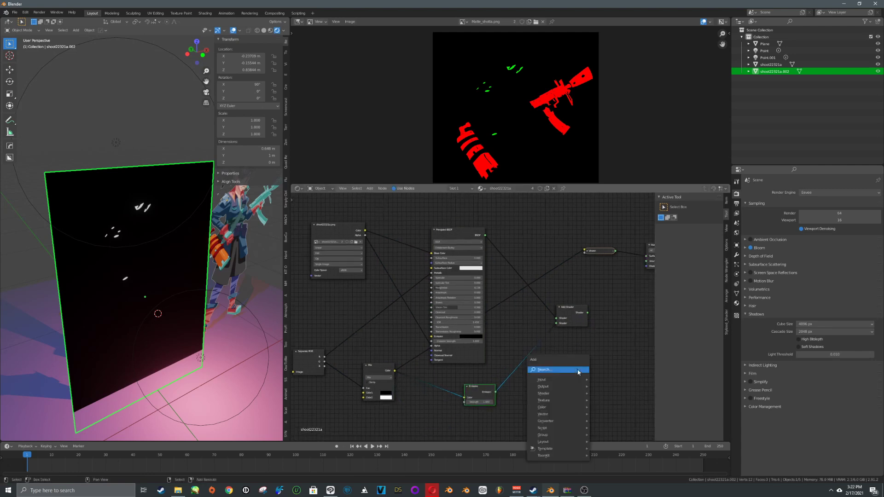
left_click(580, 370)
type("mix")
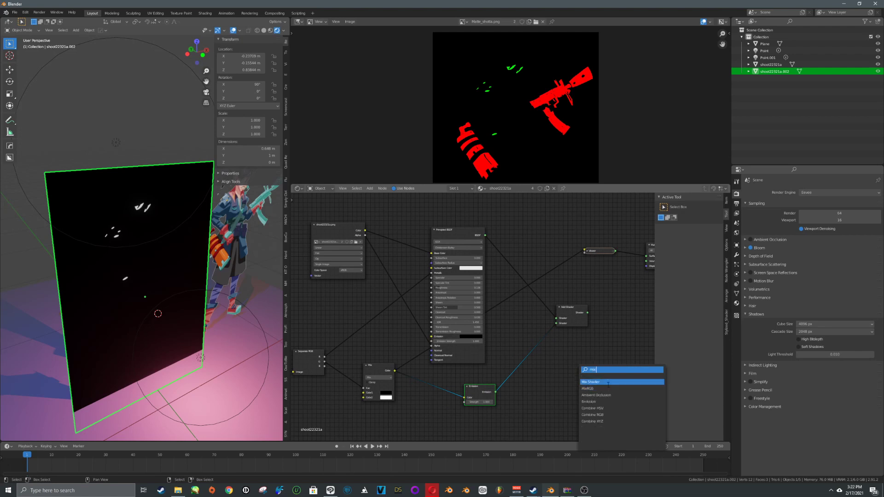
left_click(608, 384)
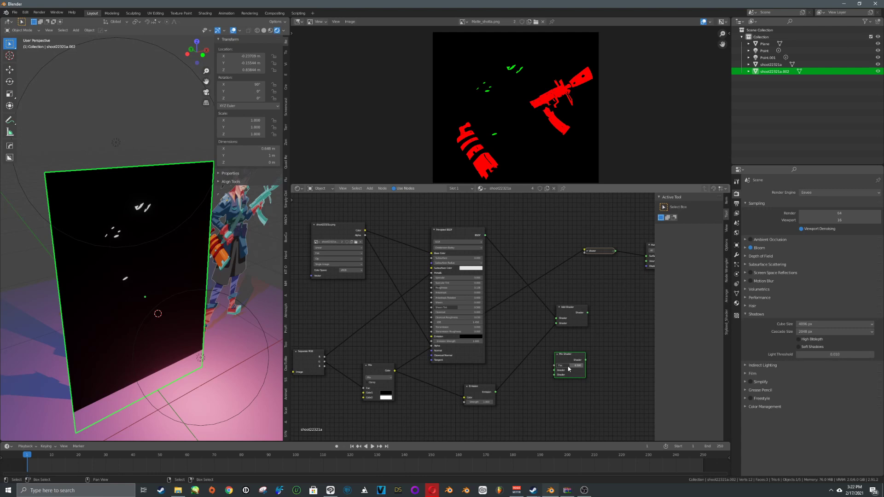
left_click_drag(395, 371, 457, 375)
left_click_drag(562, 359, 567, 359)
key("x")
Connect the Add Shader output to the Material Output's Surface and inspect the glowing areas on the character.
middle_click_drag(543, 309, 550, 285)
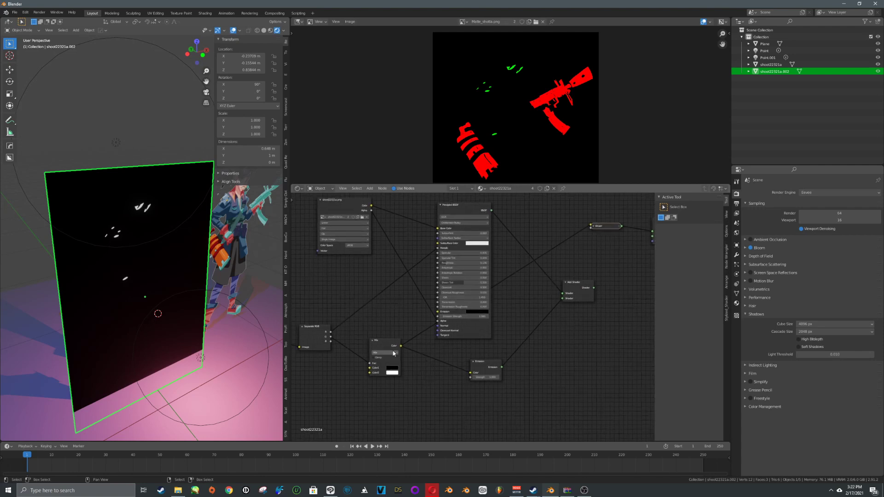
middle_click_drag(573, 313, 512, 318)
left_click_drag(533, 295, 590, 237)
middle_click_drag(152, 276, 174, 296)
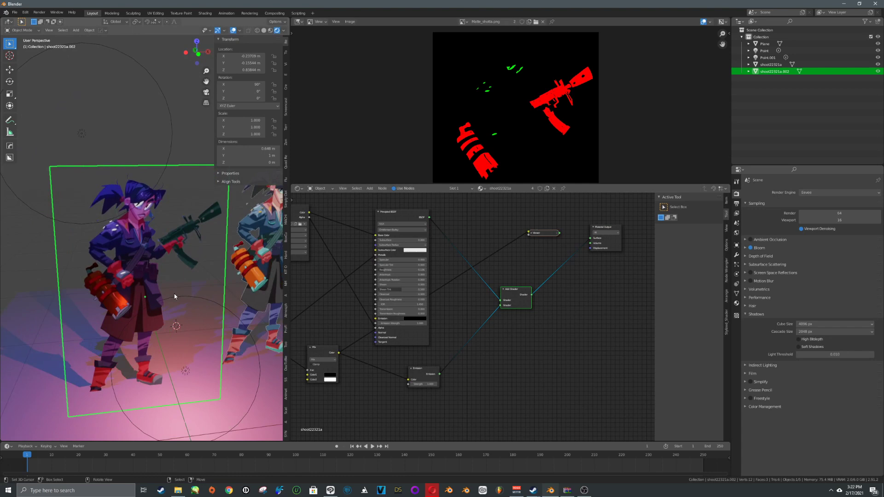
scroll(174, 304, "up", 8)
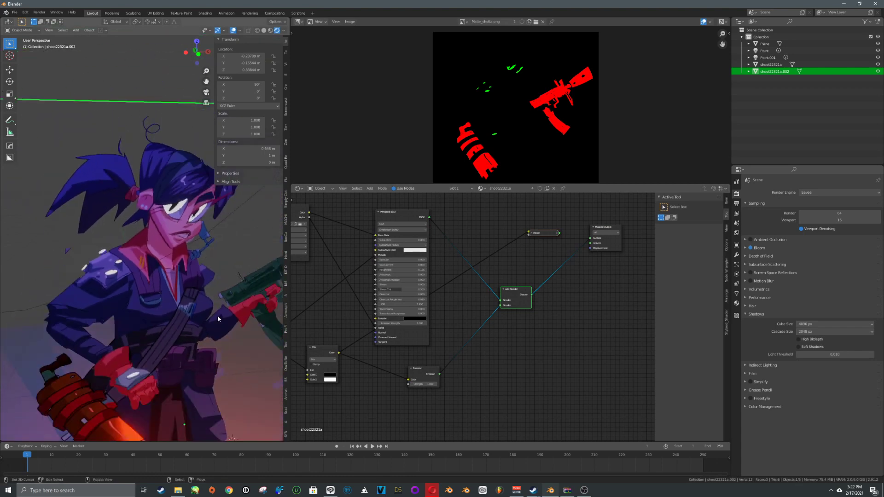
Raise the Emission node's Strength so the eyes and armour marks glow strongly.
middle_click_drag(444, 386, 467, 351)
scroll(467, 350, "up", 3)
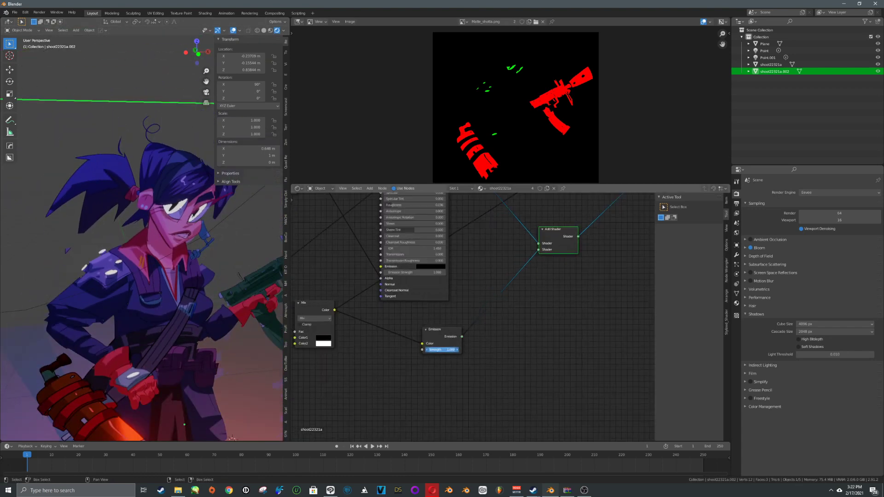
left_click_drag(442, 350, 504, 350)
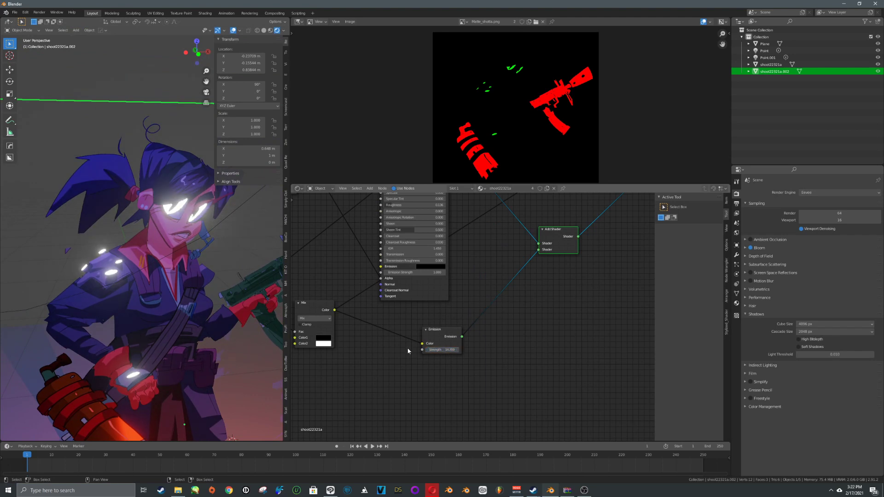
Change the Mix node's Color2 to a saturated orange-red and inspect the glow on the whole character.
middle_click_drag(307, 346, 429, 325)
left_click(445, 323)
left_click(448, 246)
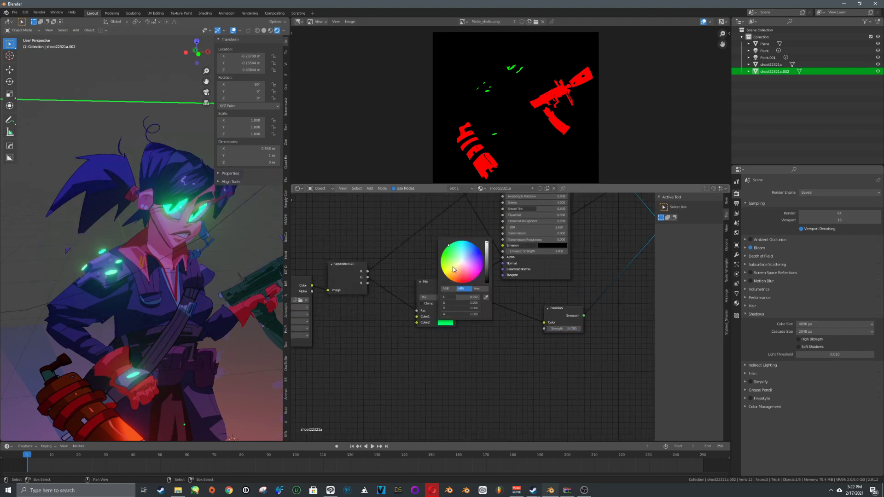
left_click(458, 280)
scroll(143, 317, "down", 7)
middle_click_drag(129, 322, 166, 331)
scroll(167, 330, "up", 2)
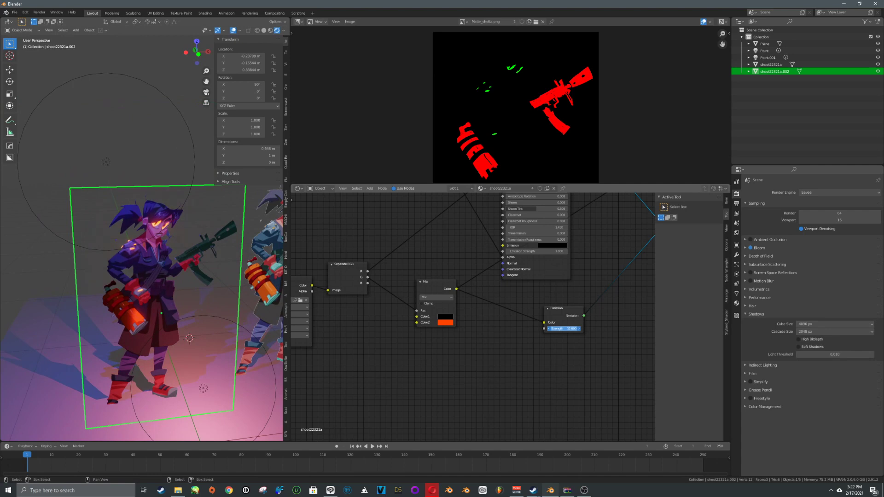
Set the Emission Strength to 0, enlarge the timeline and keyframe the Strength at frame 1.
left_click_drag(564, 328, 561, 338)
scroll(585, 363, "up", 2)
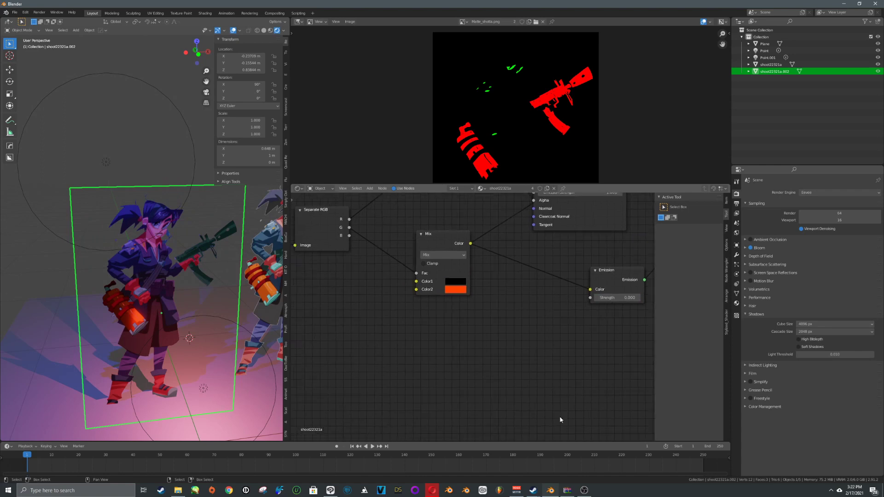
left_click_drag(580, 442, 580, 396)
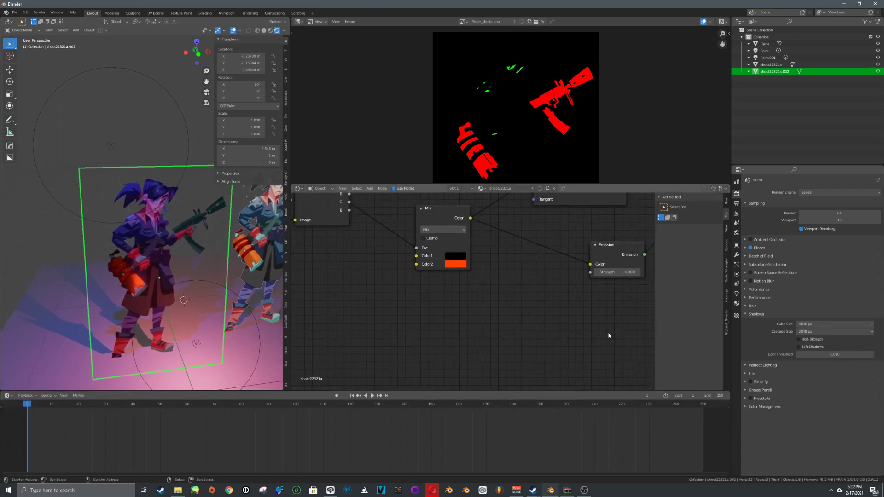
middle_click_drag(606, 335, 584, 345)
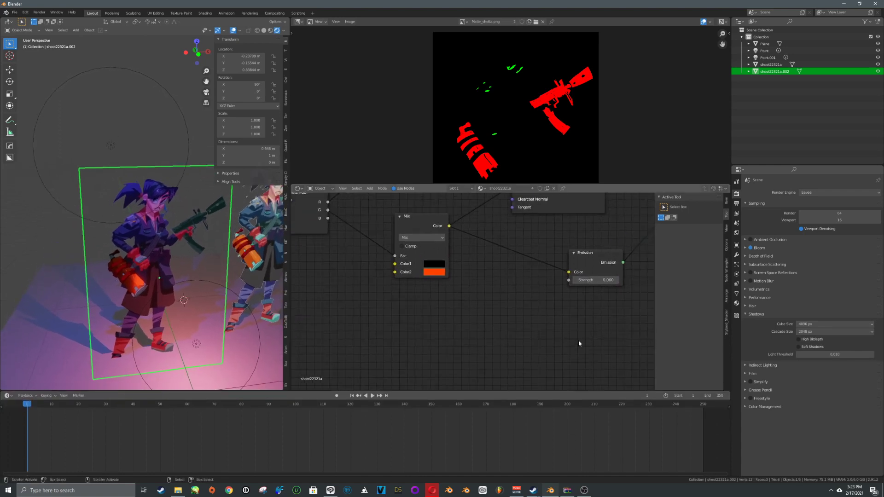
right_click(592, 280)
left_click(593, 280)
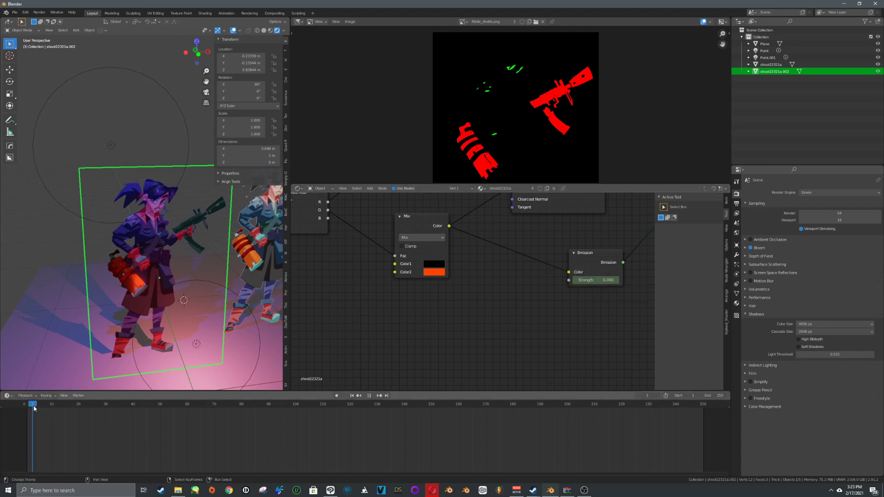
Keyframe the Emission Strength at 15 on frame 10 and at 0 on frame 14.
key("space")
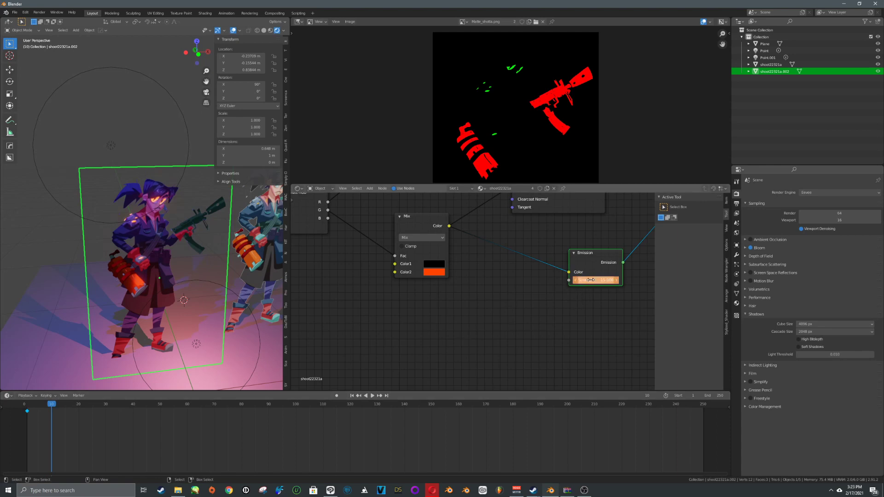
right_click(597, 279)
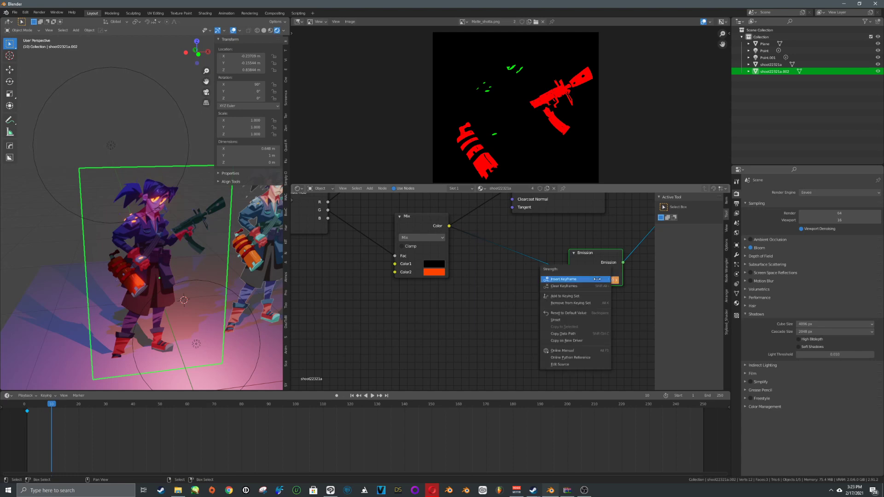
left_click(595, 281)
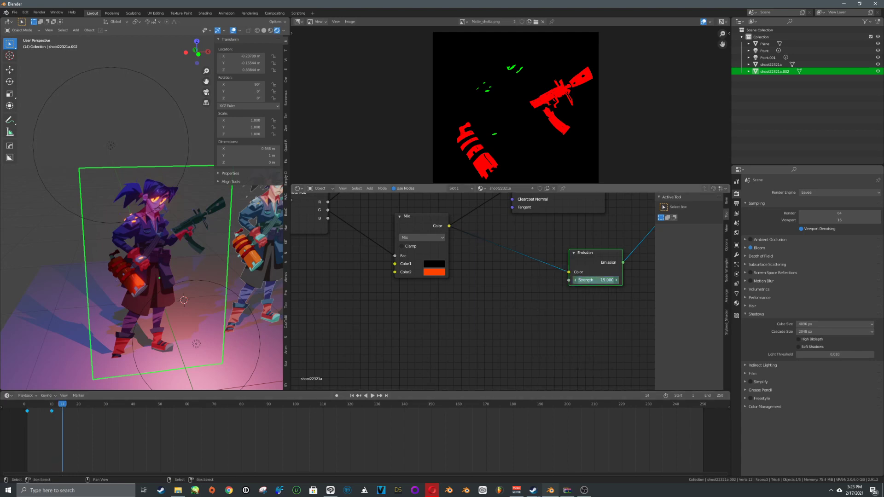
right_click(590, 282)
left_click(590, 282)
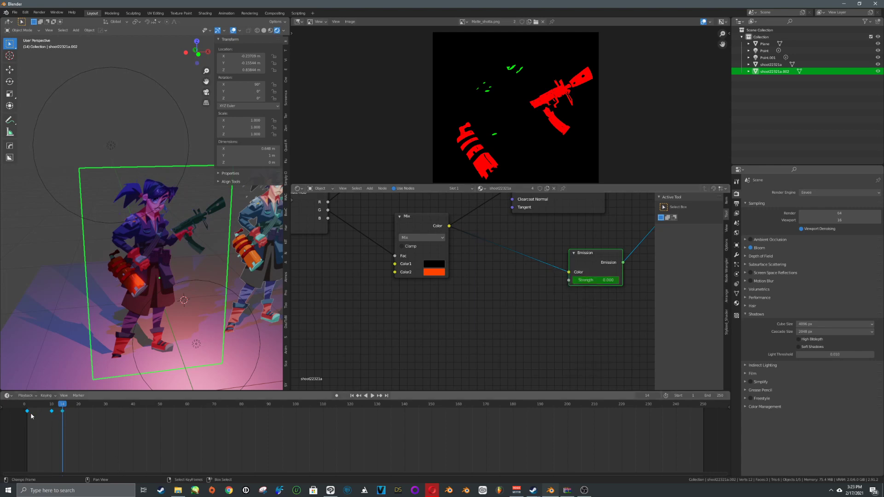
Set the keyframes' interpolation to Bounce and play the animation from the first frame.
key("t")
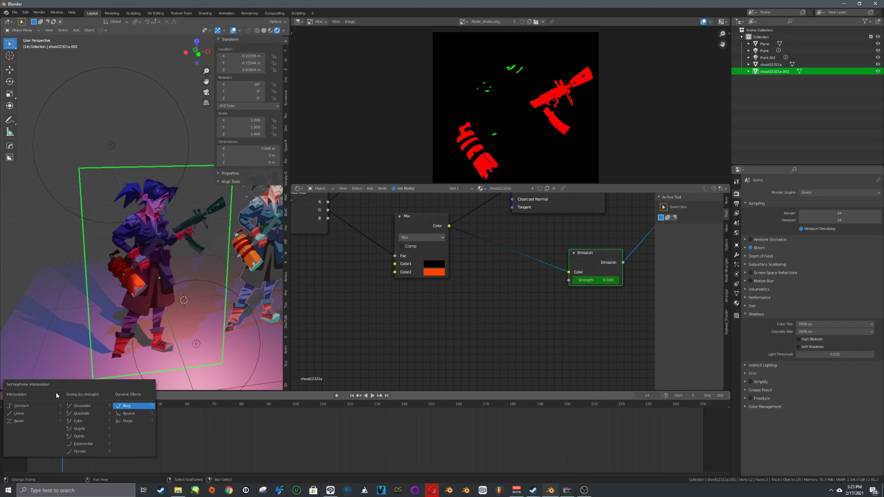
left_click(139, 417)
left_click_drag(50, 407, 25, 408)
key("space")
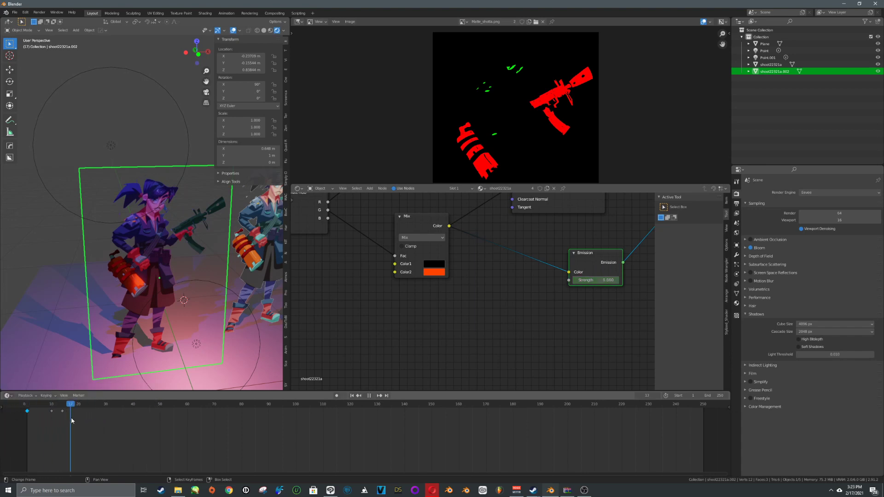
key("space")
Make the Emission Strength animation cyclic and play it to check the pulsing glow on the character.
key("shift+e")
left_click(52, 419)
left_click(372, 396)
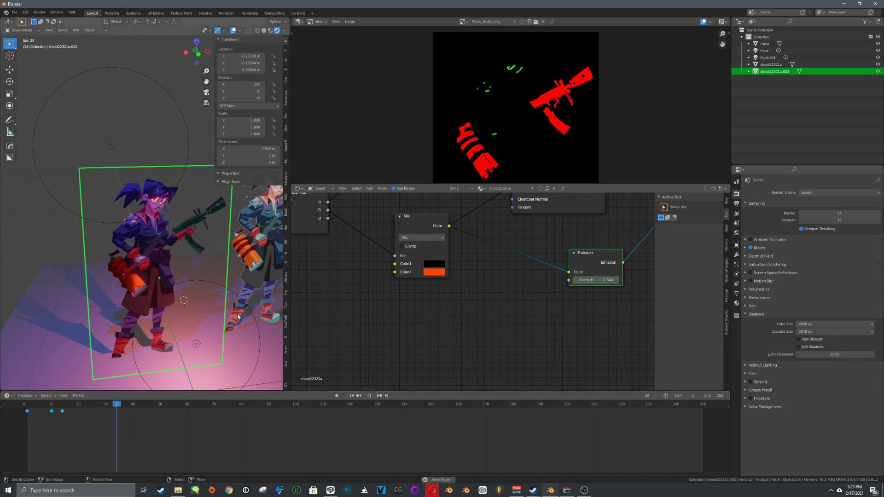
scroll(195, 285, "up", 6)
scroll(196, 285, "down", 5)
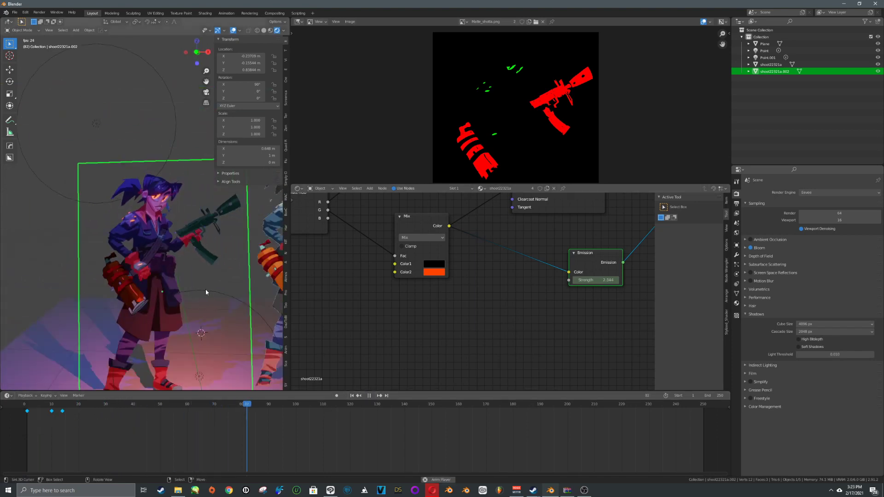
scroll(205, 294, "down", 5)
key("g")
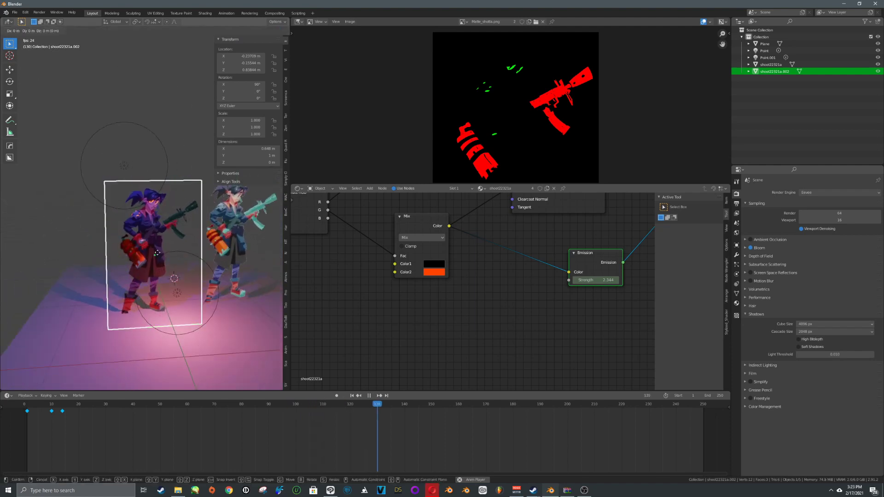
right_click(162, 251)
scroll(162, 250, "up", 4)
middle_click_drag(162, 250, 148, 267)
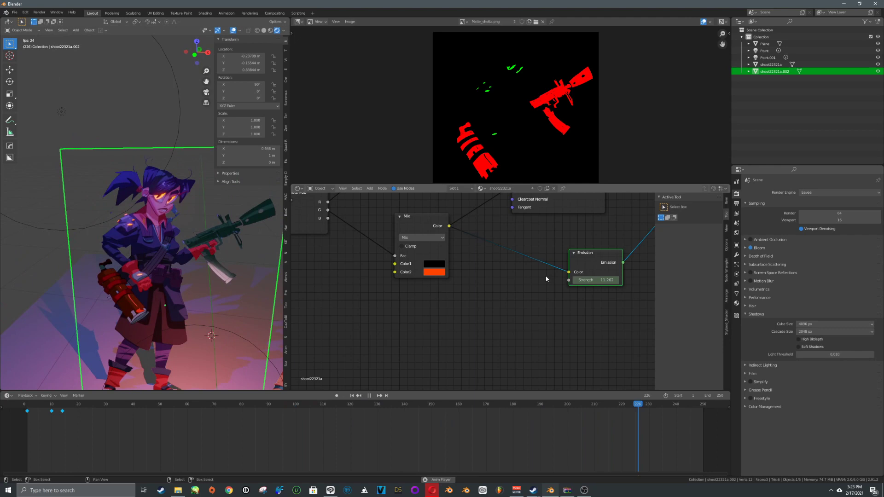
Delete both point lights from the scene.
scroll(474, 292, "down", 2)
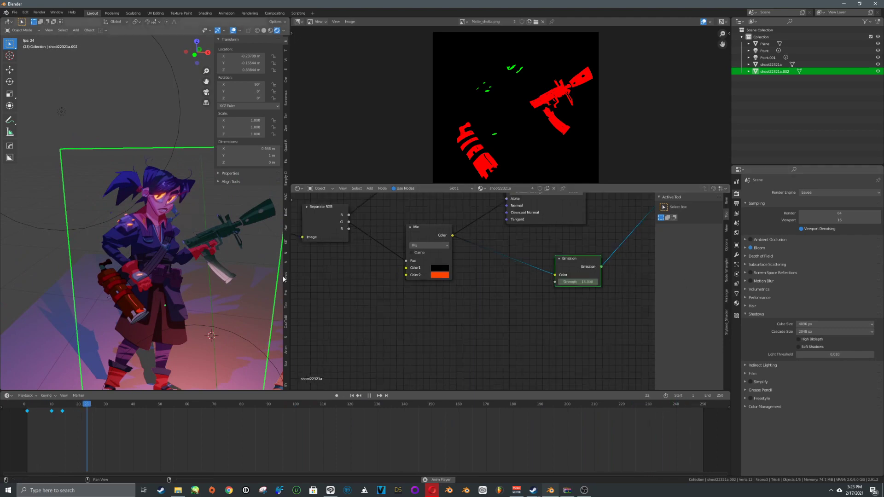
scroll(286, 288, "down", 1)
scroll(245, 289, "down", 1)
scroll(246, 289, "down", 4)
left_click(121, 179)
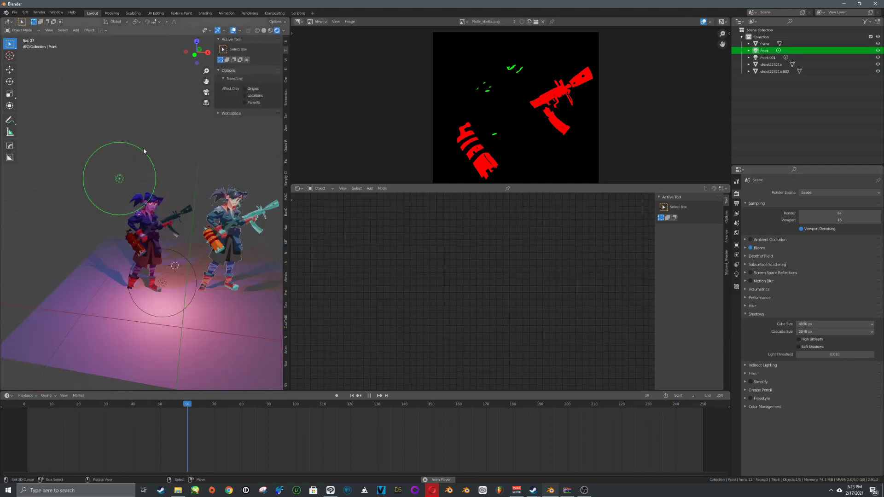
key("Delete")
left_click(187, 257)
key("Delete")
Delete the brighter character plane, keeping only the character with the glow material.
middle_click_drag(193, 271, 223, 264)
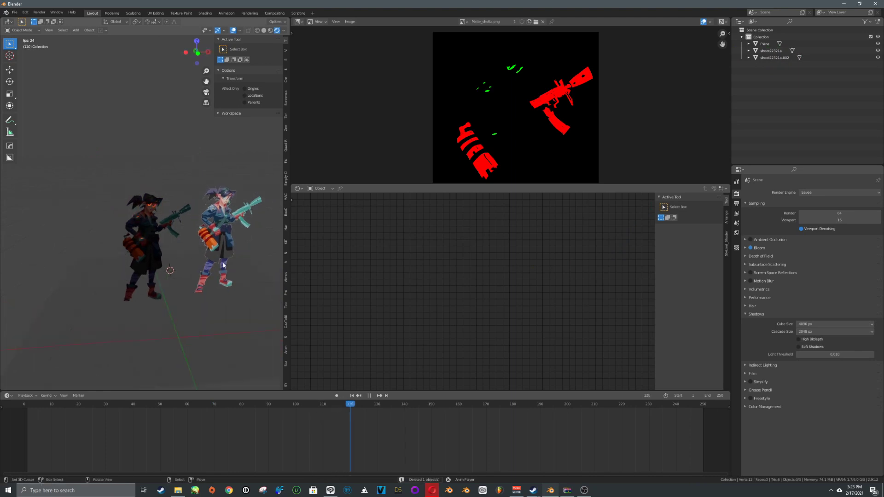
left_click(228, 246)
key("Delete")
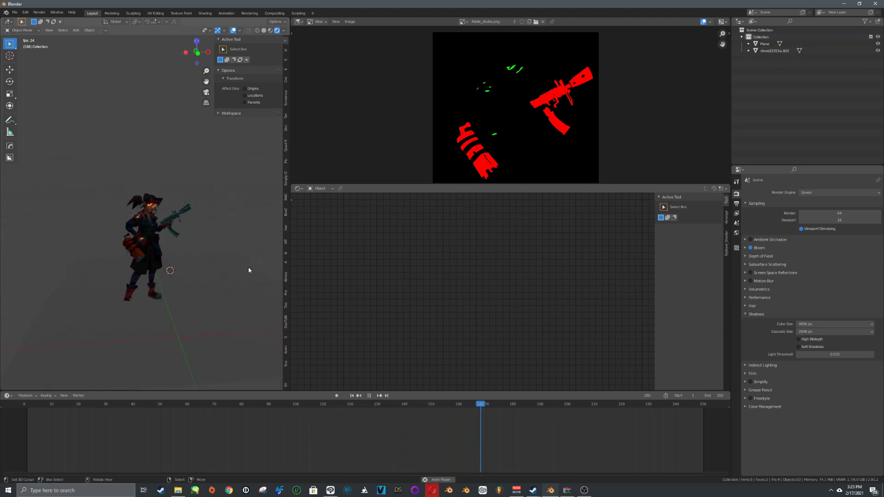
Scale up the ground plane and adjust its height along Z beneath the character.
left_click(225, 289)
key("s")
left_click(274, 292)
key("g")
key("z")
left_click(274, 296)
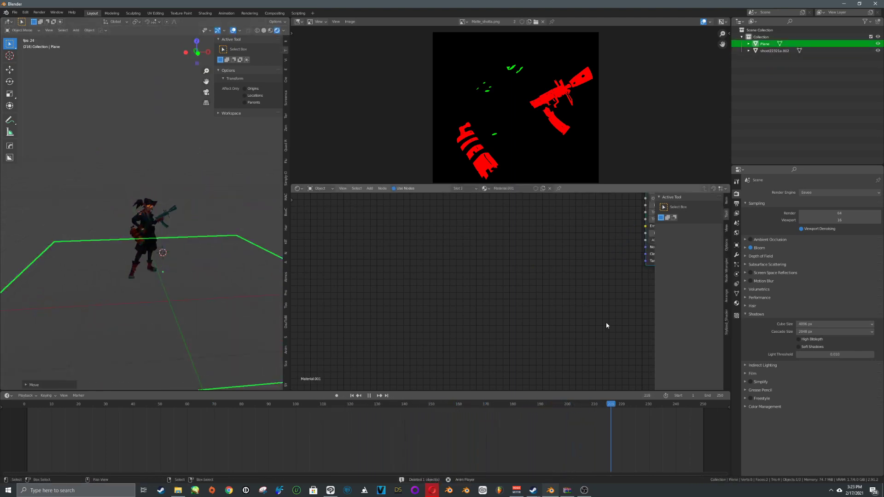
Summon the Concrete Panels material from the materialiq library's Concrete category onto the ground plane.
left_click(736, 303)
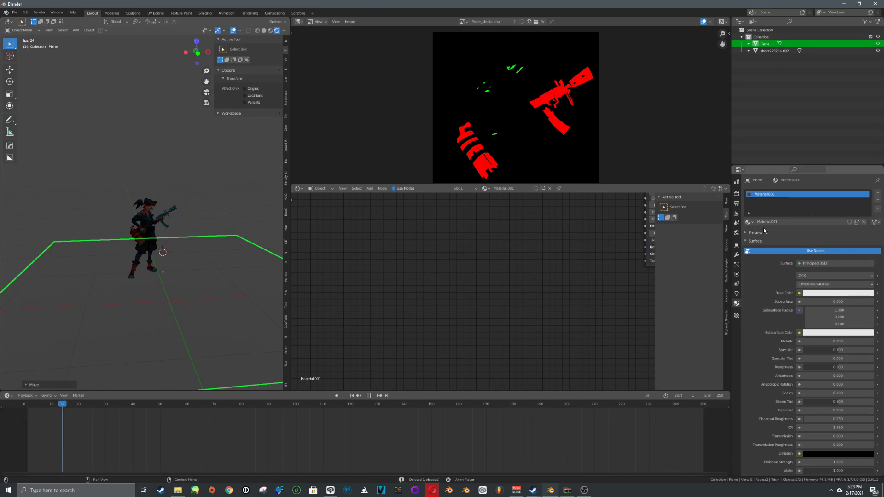
scroll(796, 340, "down", 15)
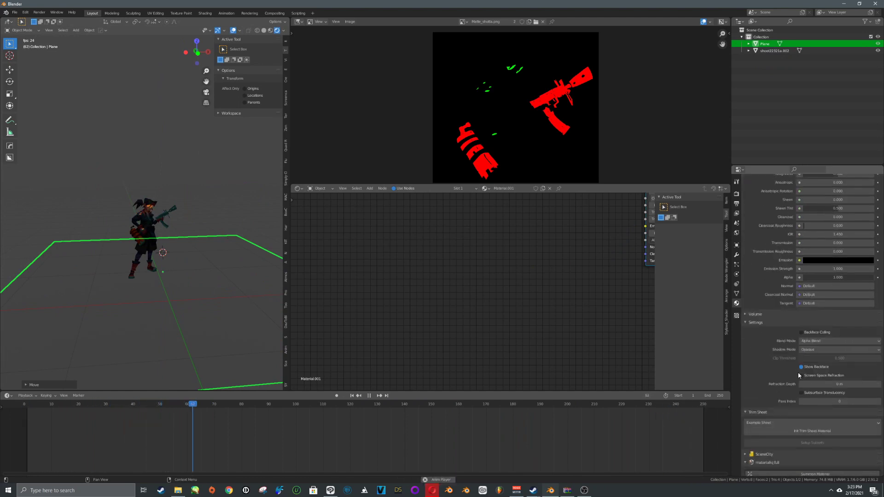
scroll(797, 374, "down", 3)
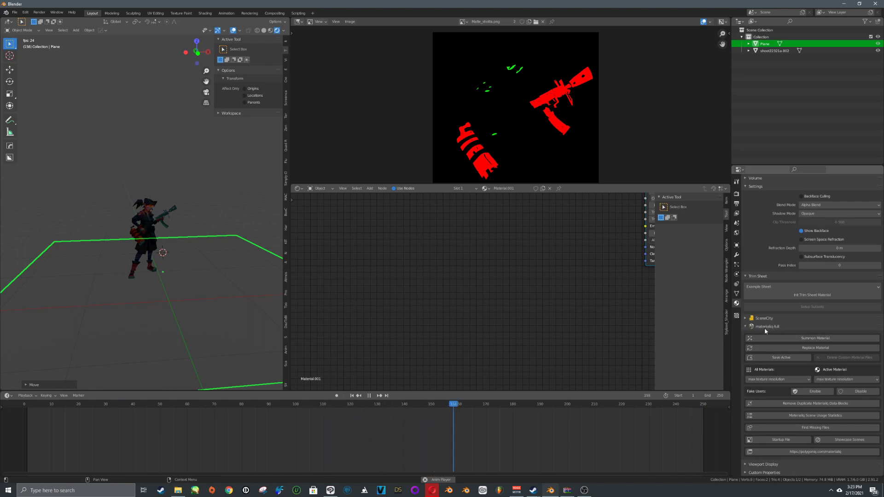
left_click(792, 341)
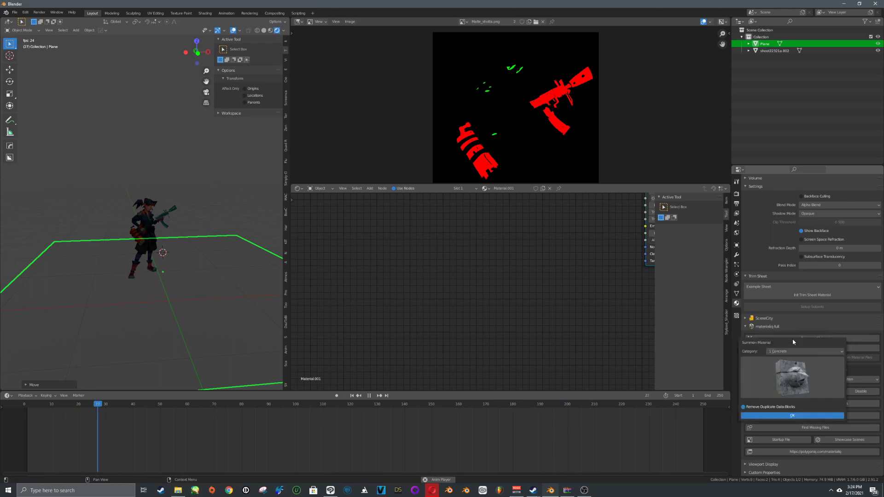
left_click(791, 369)
left_click(799, 415)
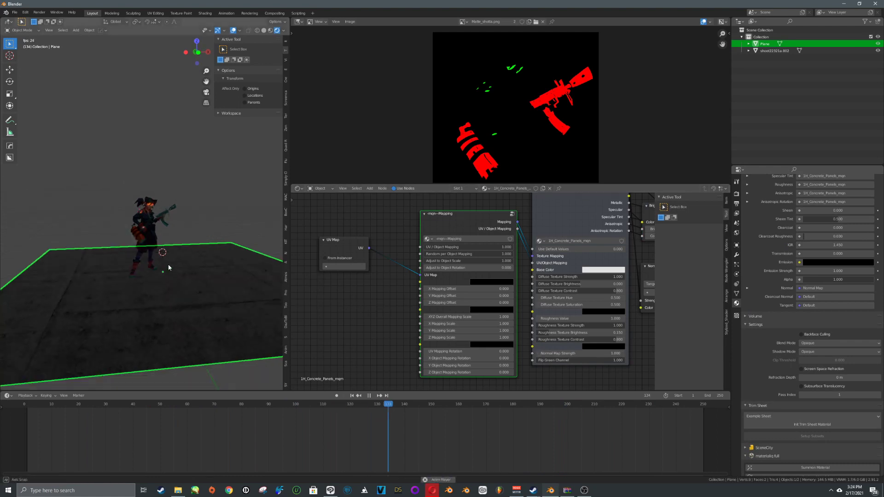
Fine-tune the concrete ground plane's height along Z to meet the character's feet.
key("g")
key("z")
left_click(206, 263)
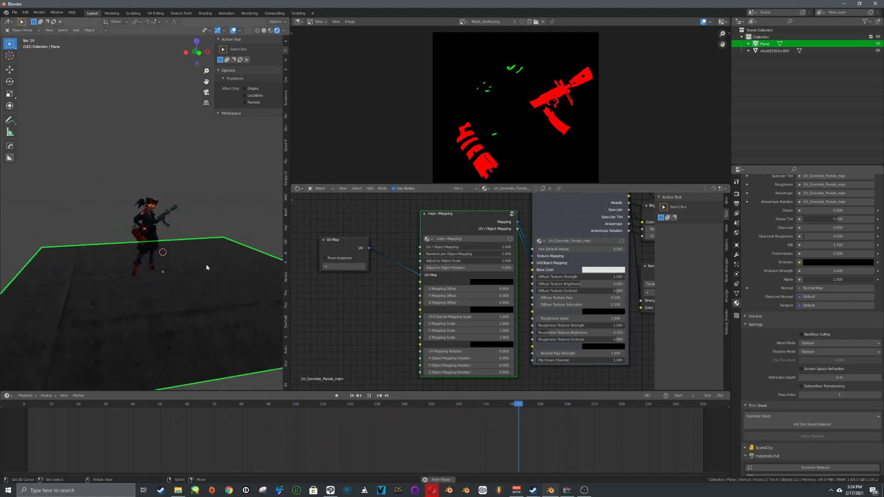
scroll(201, 271, "up", 4)
middle_click_drag(195, 278, 198, 230)
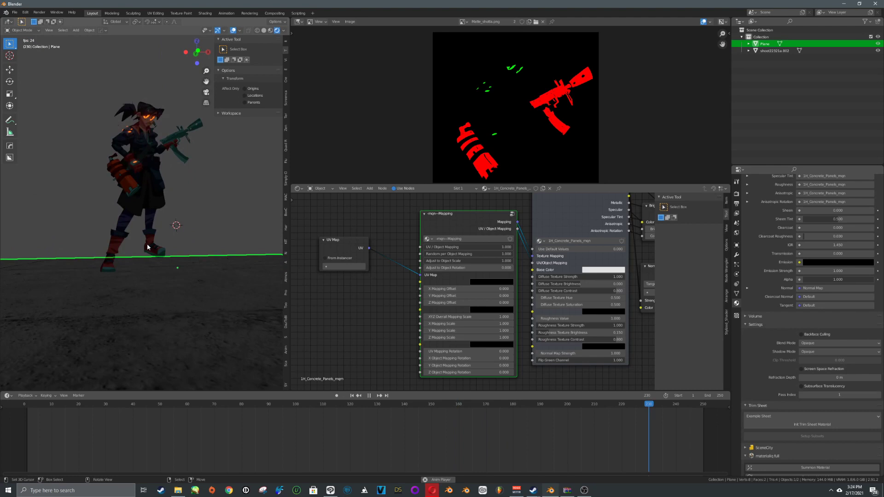
key("r")
key("x")
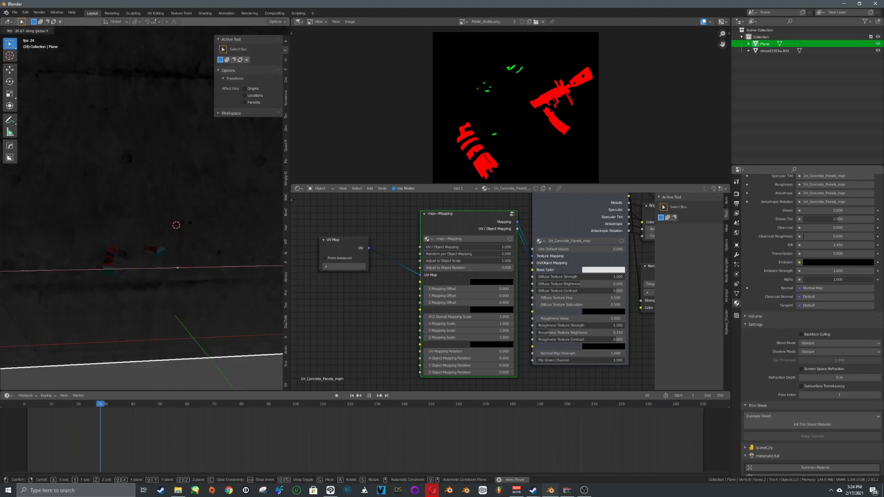
key("Escape")
middle_click_drag(153, 238, 154, 264)
scroll(153, 264, "down", 4)
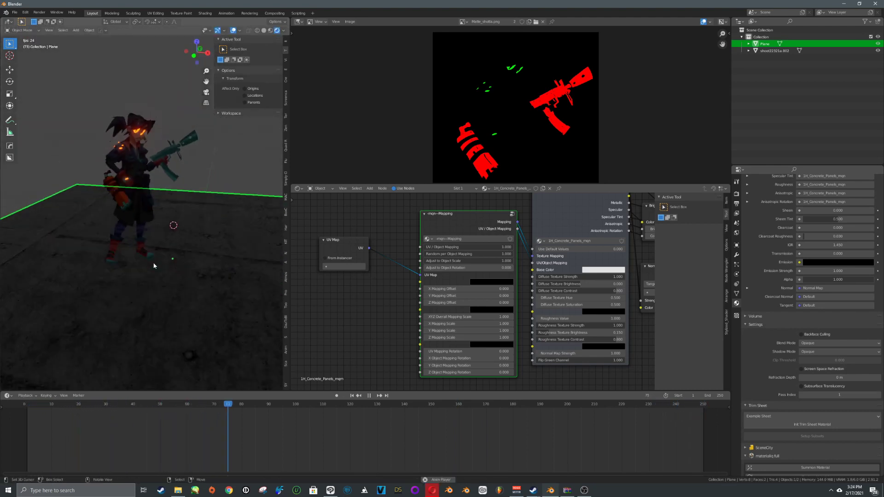
Cut the floor plane in Edit Mode with two crossing edge loops around the area beside the character.
middle_click_drag(217, 194, 185, 246)
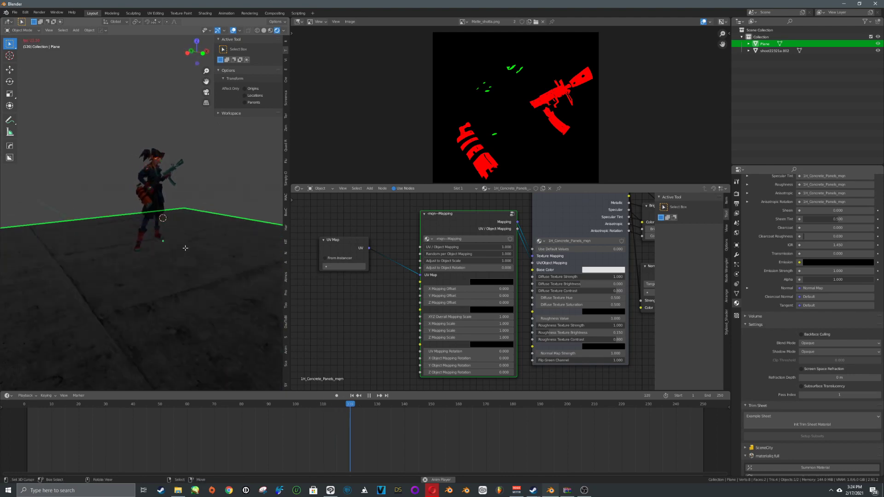
key("Tab")
key("alt+a")
key("ctrl+r")
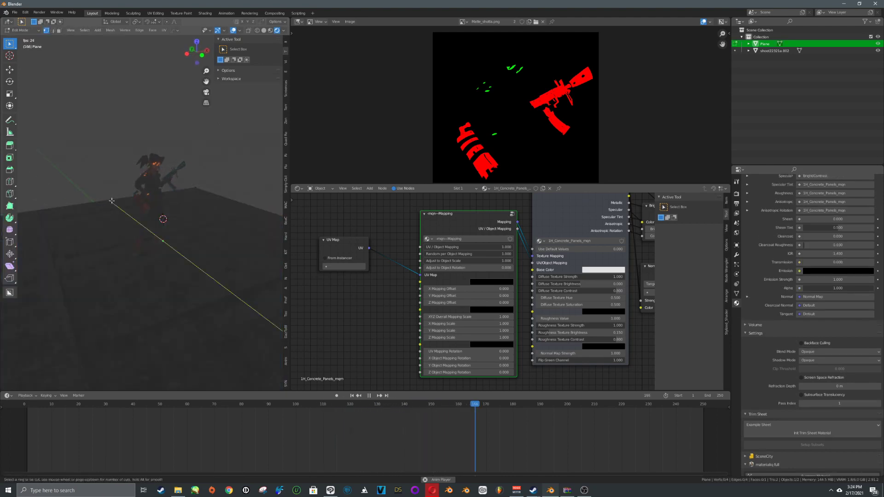
left_click(154, 203)
left_click(143, 202)
key("g")
key("g")
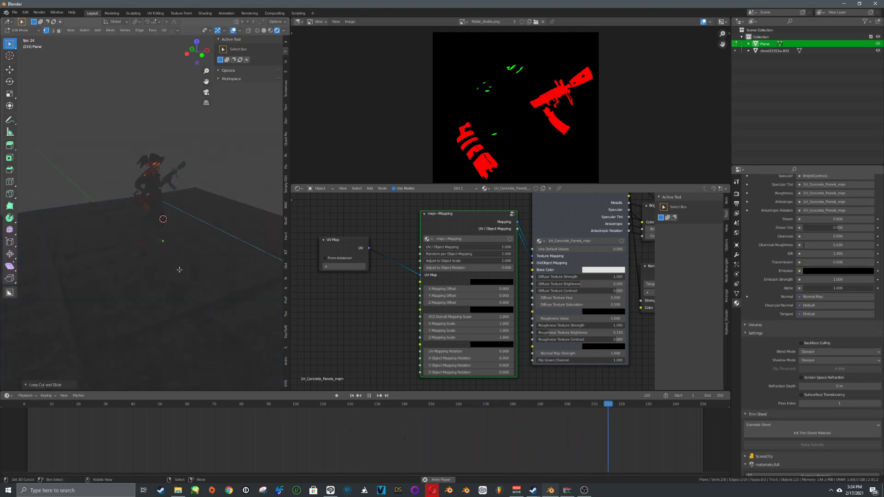
left_click(179, 274)
key("ctrl+r")
left_click(117, 222)
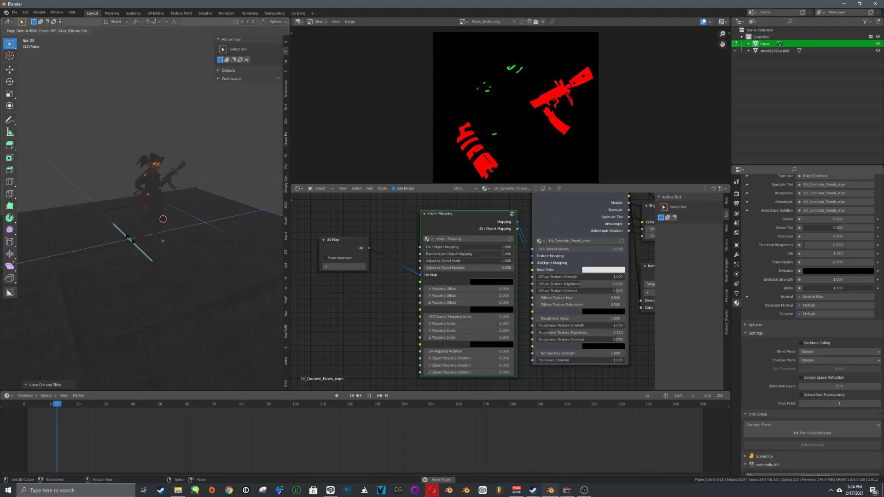
left_click(121, 229)
Extrude the floor face beside the character slightly upward into a low step.
key("ctrl+Tab")
left_click(169, 266)
left_click(179, 245)
key("e")
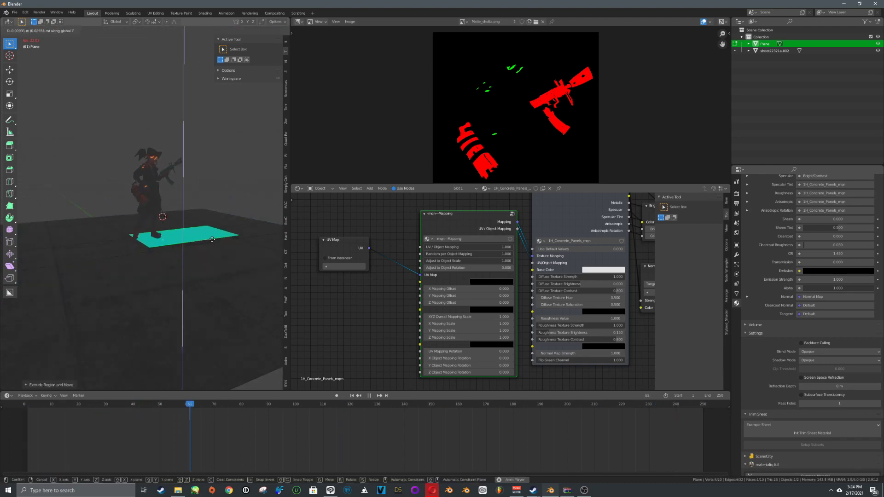
left_click(212, 235)
key("Tab")
mouse_move(223, 262)
middle_mouse_down()
mouse_move(225, 251)
mouse_move(209, 250)
mouse_move(230, 276)
middle_mouse_up()
scroll(208, 255, "up", 2)
Select the floor's back edges and extrude them upward along Z into a low wall.
key("Tab")
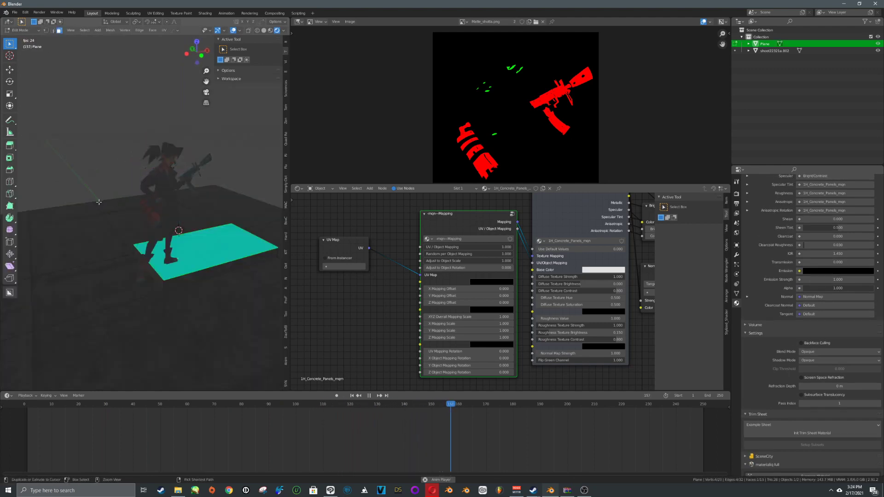
key("ctrl+Tab")
left_click(92, 197)
left_click(120, 199)
middle_click_drag(120, 198, 93, 208)
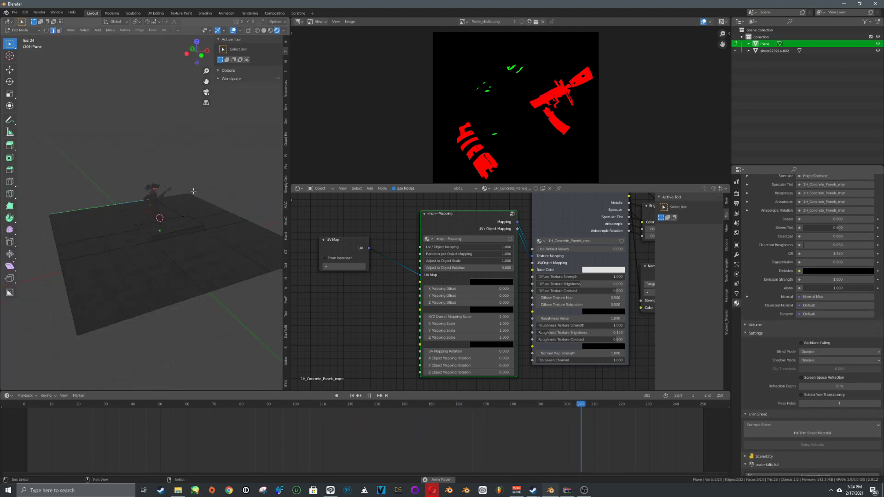
key("e")
key("z")
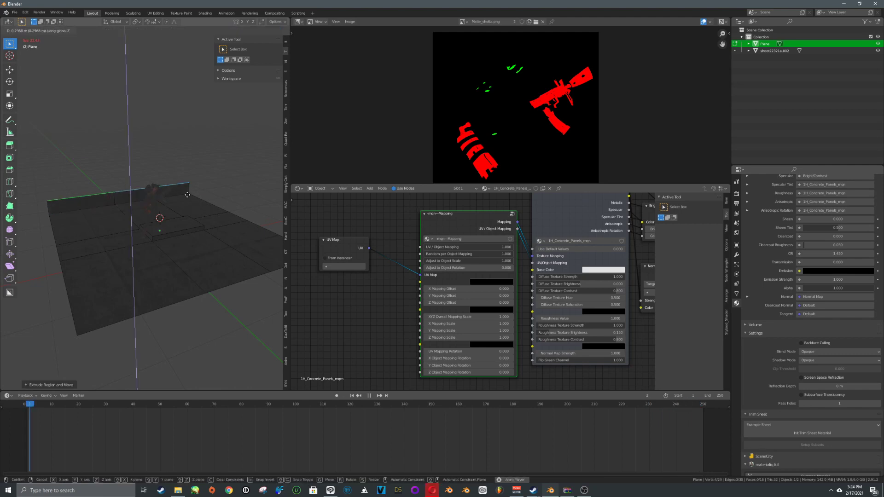
left_click(180, 189)
Extrude the wall's top edges along Y and then up along Z into a second tier, and leave Edit Mode.
key("e")
key("x")
key("y")
left_click(166, 177)
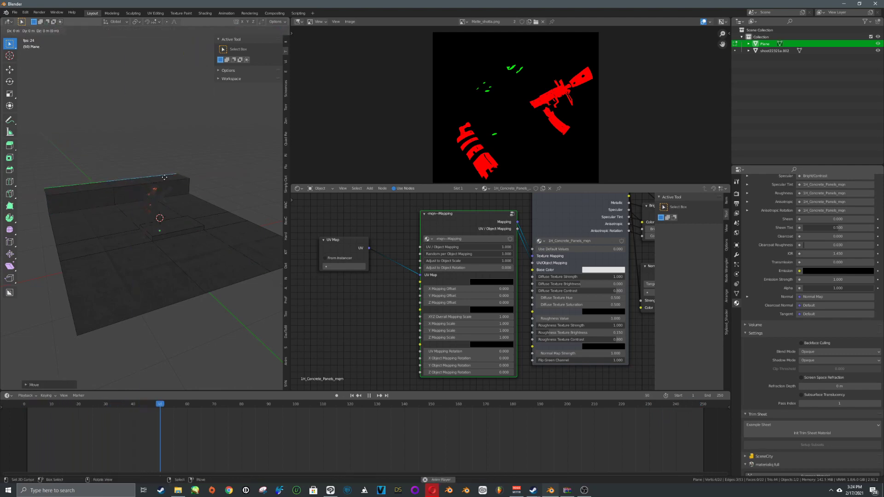
key("e")
key("z")
left_click(165, 148)
key("Tab")
middle_click_drag(202, 232, 181, 242)
scroll(171, 230, "up", 5)
key("alt+a")
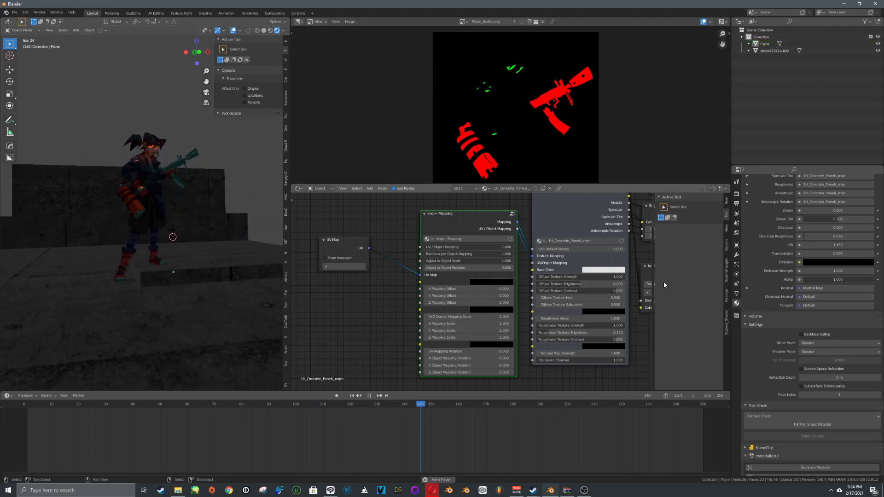
Load a sunset cloud sky from the materialiq worlds as the scene's world environment.
left_click(737, 194)
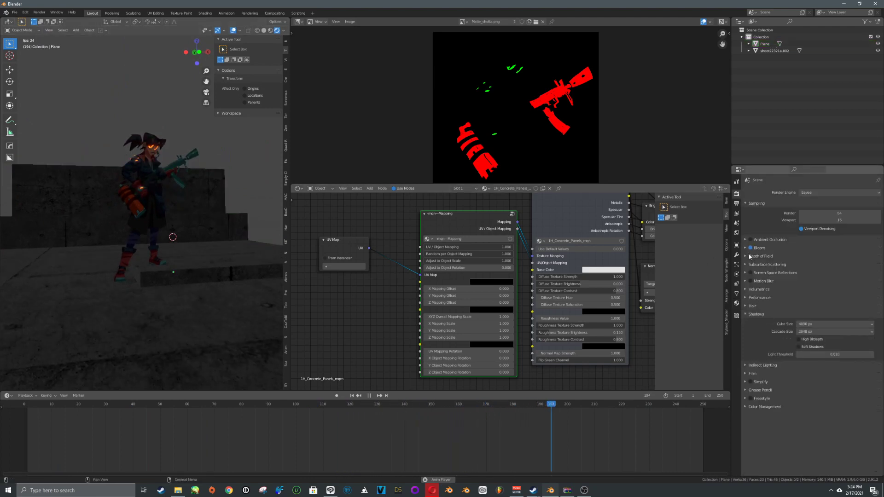
left_click(737, 233)
scroll(782, 322, "down", 10)
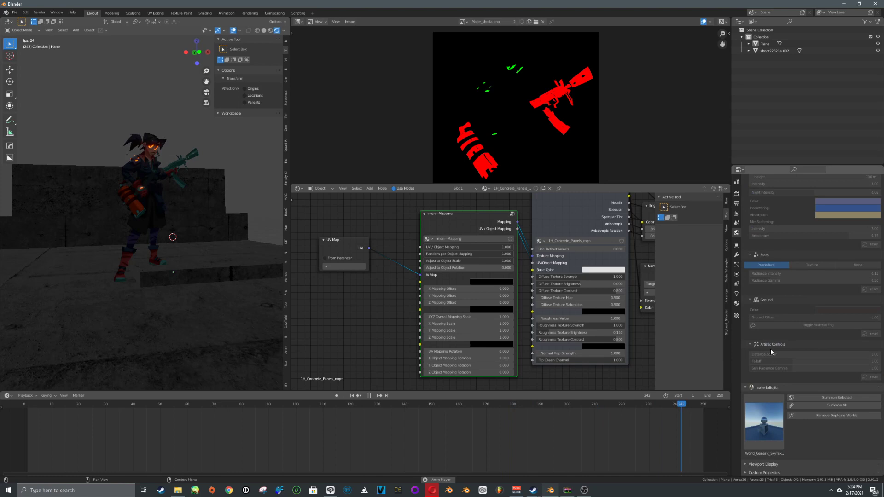
left_click(763, 430)
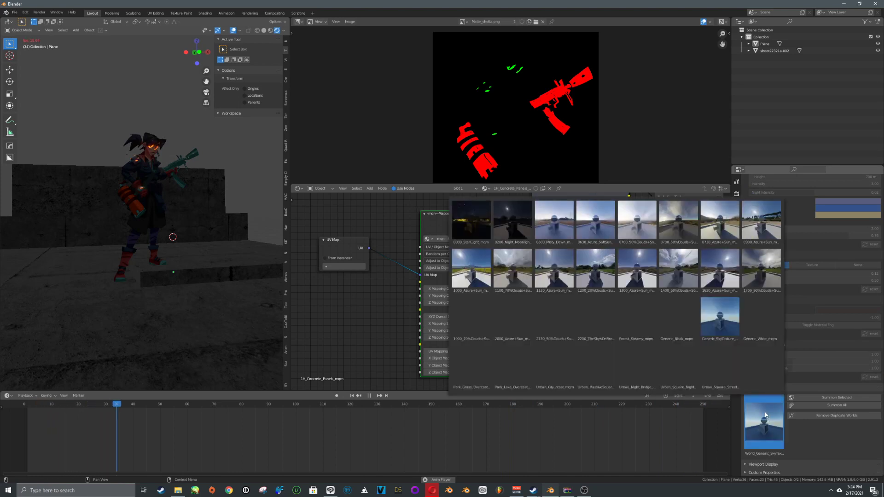
left_click(594, 324)
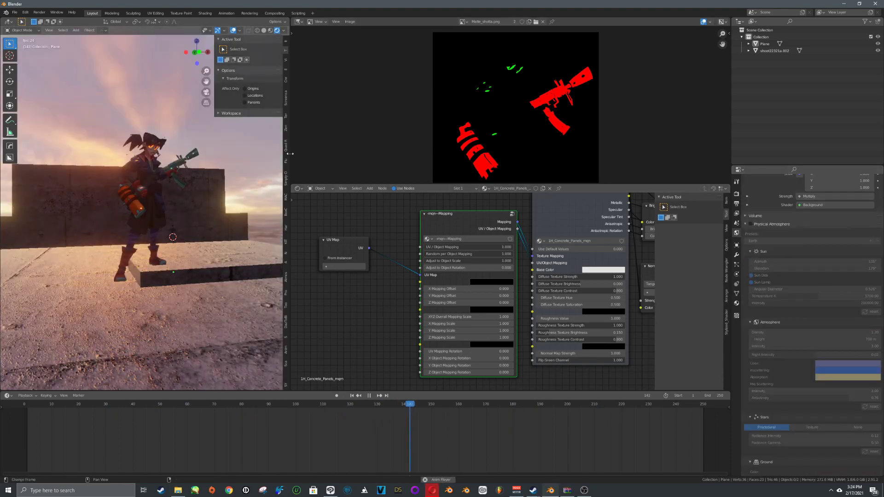
Widen the 3D viewport, frame the character plane in it and clear the selection.
left_click_drag(290, 153, 476, 166)
left_click(92, 223)
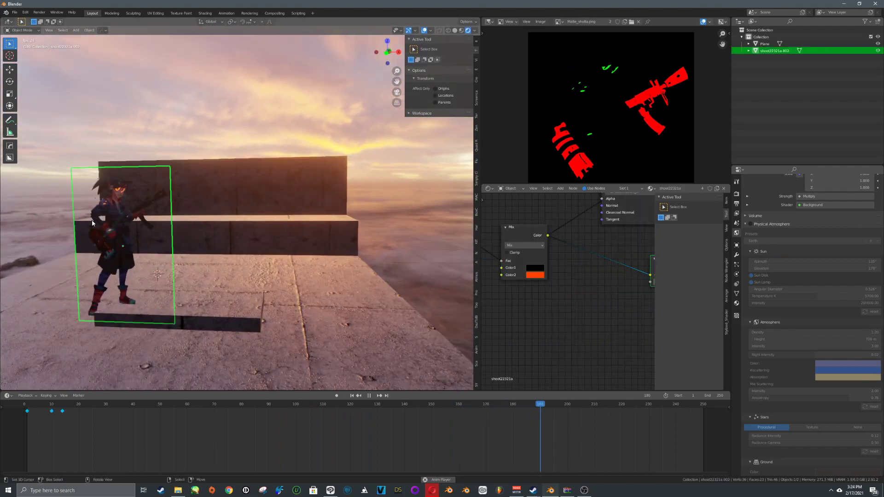
key("KP_Decimal")
middle_click_drag(184, 227, 244, 240)
key("alt+a")
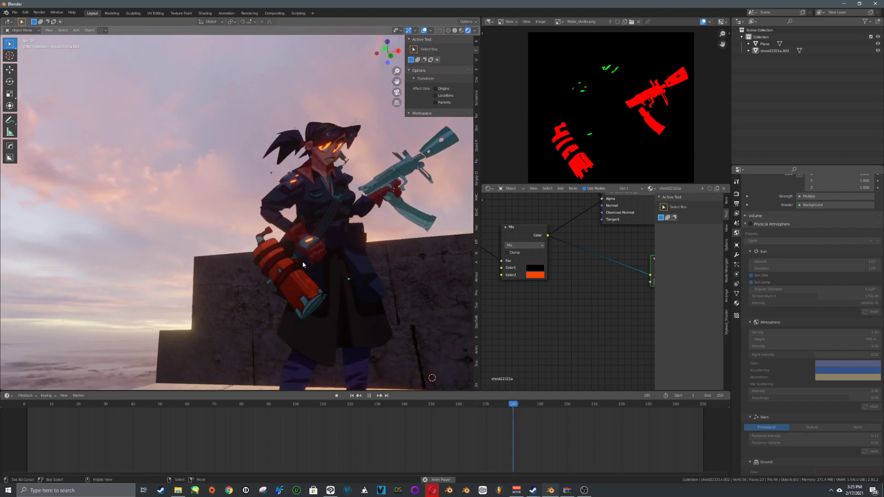
Switch the image editor to a Shader Editor showing the world nodes, with a painted image as the environment texture.
scroll(567, 259, "down", 5)
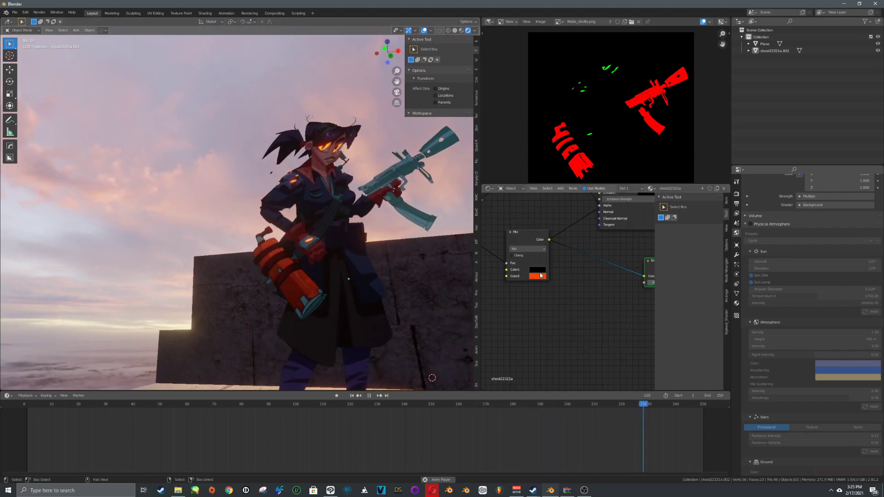
middle_click_drag(568, 259, 591, 291)
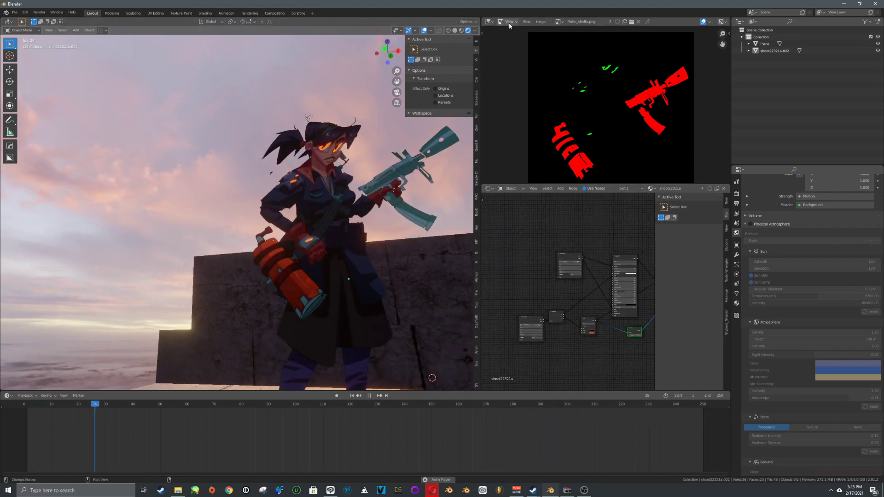
left_click(489, 22)
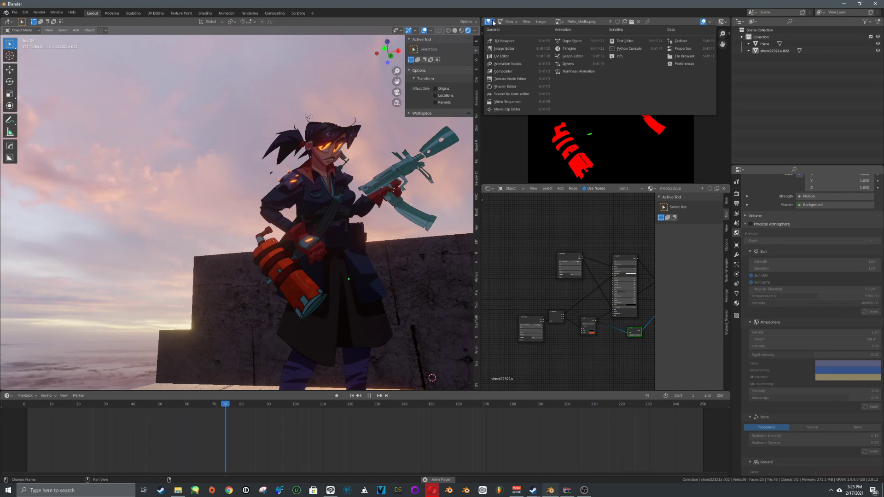
left_click(492, 22)
left_click(488, 22)
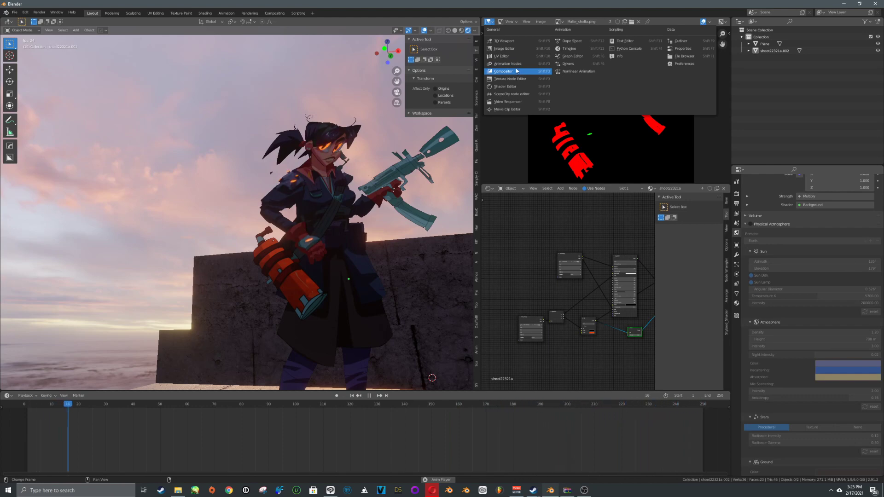
left_click(584, 490)
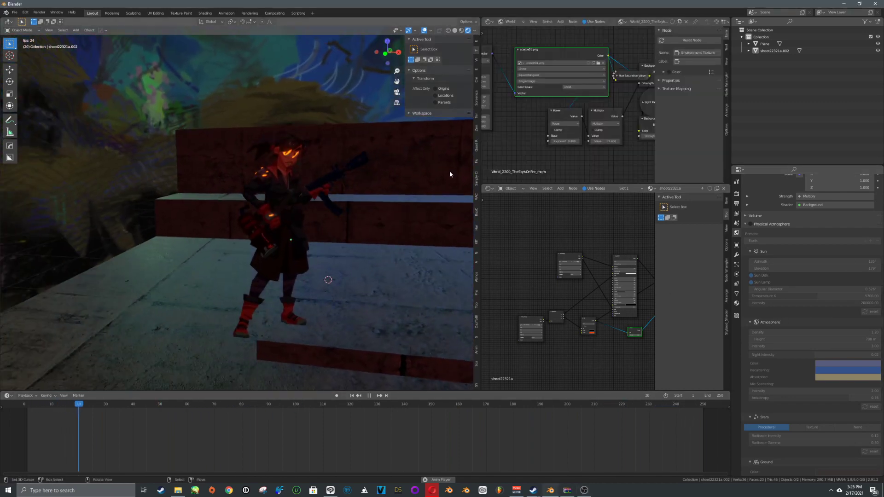
Adjust the Power node's exponent in the world nodes to brighten the environment lighting on the scene.
middle_click_drag(407, 177, 333, 196)
scroll(345, 193, "down", 3)
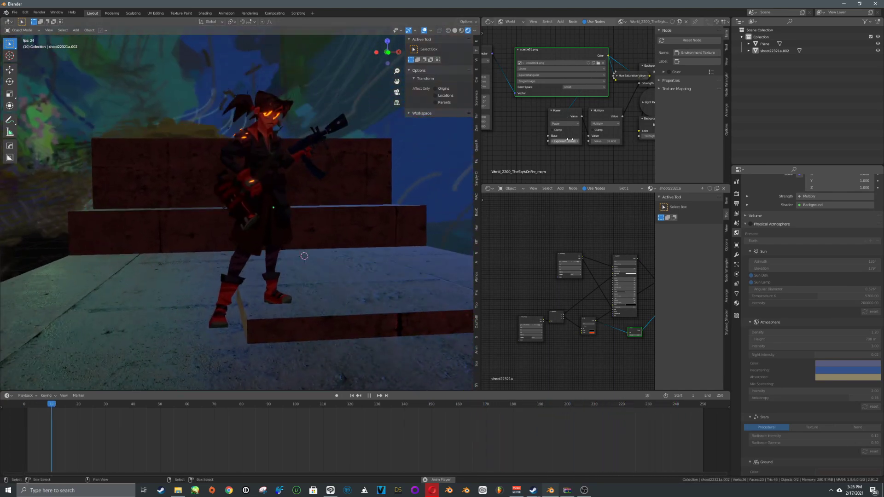
scroll(600, 149, "down", 10)
scroll(545, 123, "up", 8)
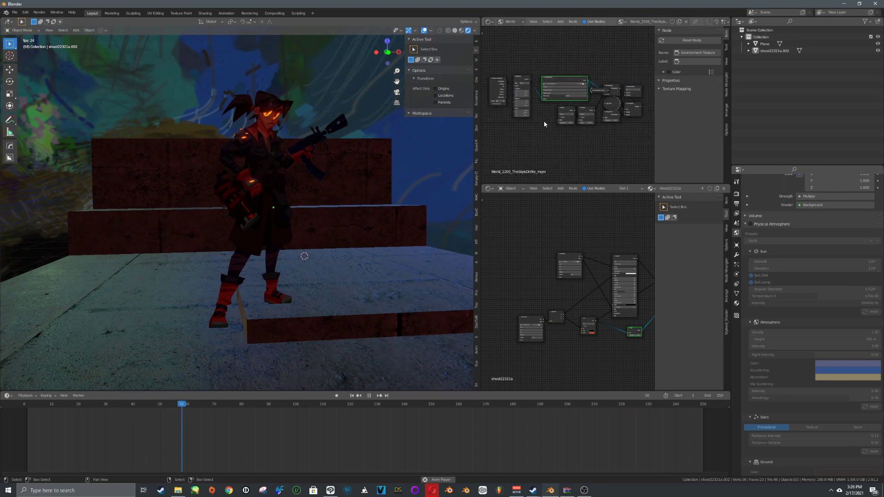
scroll(558, 134, "up", 3)
left_click_drag(562, 163, 596, 163)
scroll(556, 118, "down", 2)
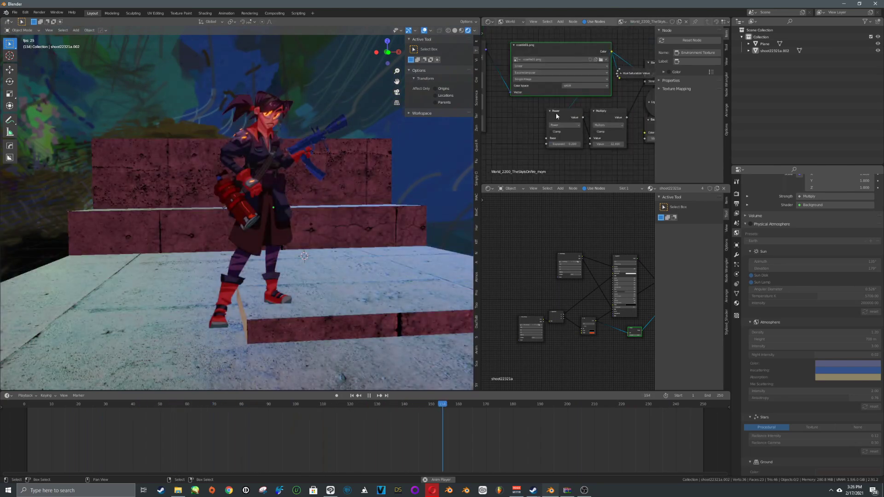
Rotate the environment image around Z through the world's Mapping node to light the character from another direction.
middle_click_drag(557, 118, 655, 137)
left_click_drag(560, 127, 589, 126)
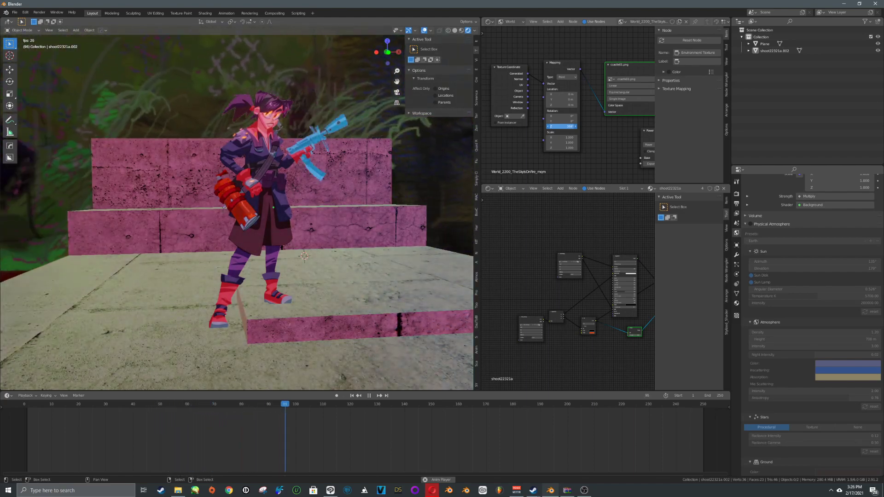
left_click_drag(561, 126, 556, 126)
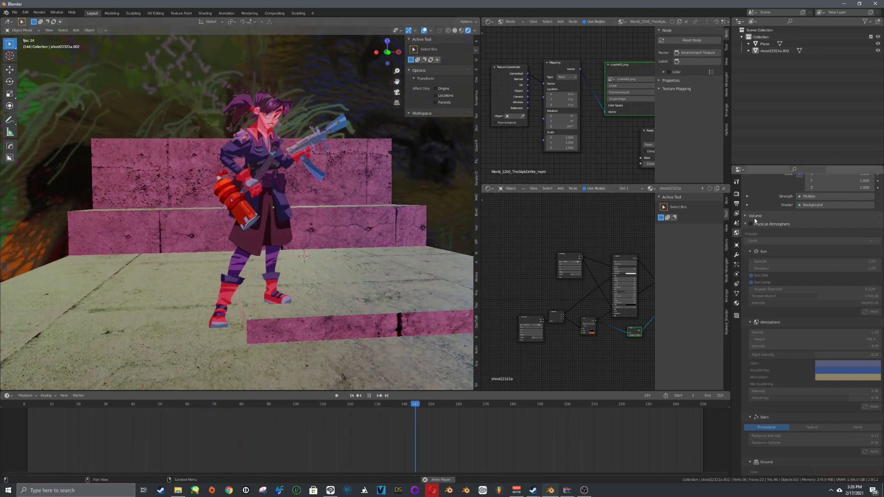
Enable Ambient Occlusion and Screen Space Reflections in the render settings, with Refraction on and Half Res Trace off.
scroll(755, 221, "up", 10)
left_click(735, 194)
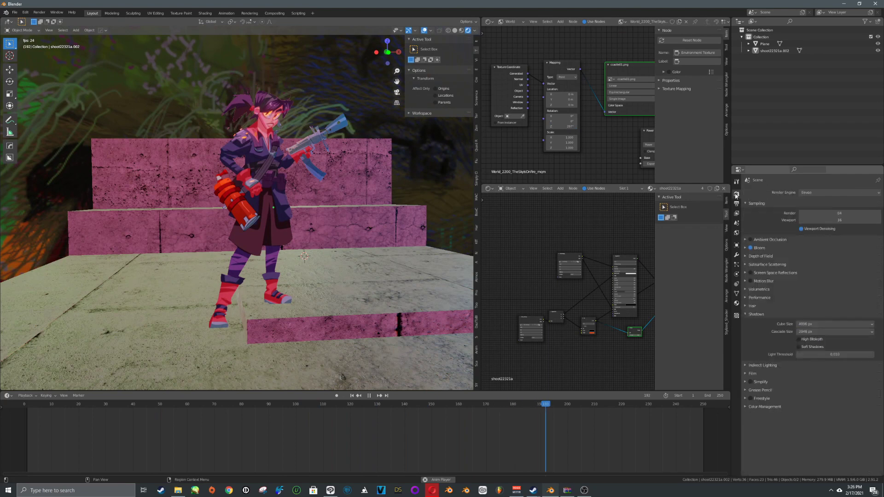
left_click(750, 273)
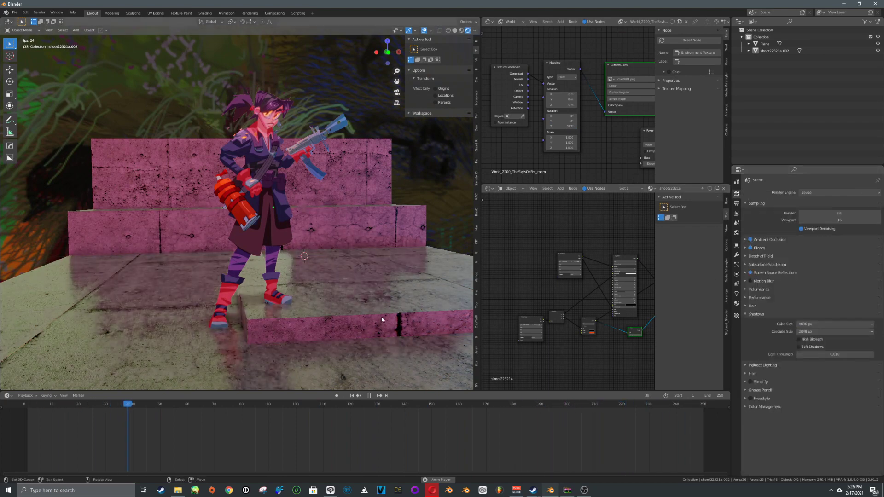
left_click(746, 273)
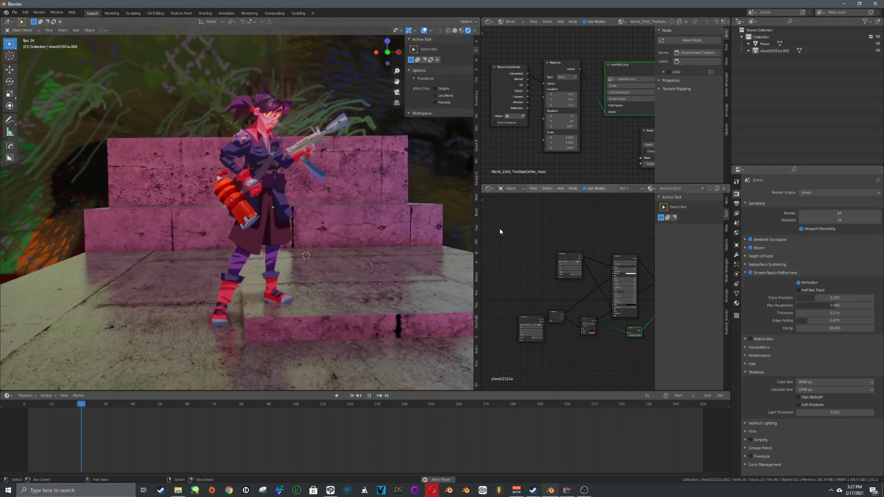
Stop the playback, select the character plane and bring up the Mix node that colours its emission.
scroll(548, 272, "up", 6)
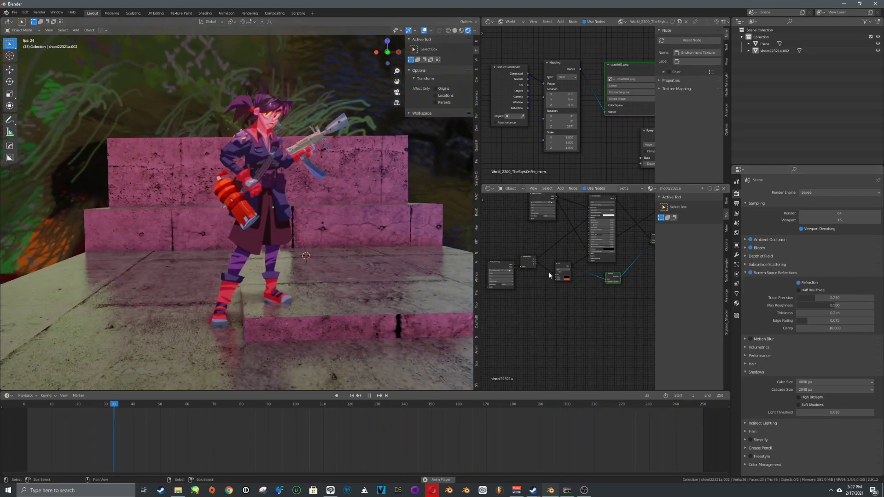
left_click(369, 396)
middle_click_drag(560, 289, 564, 320)
left_click(556, 220)
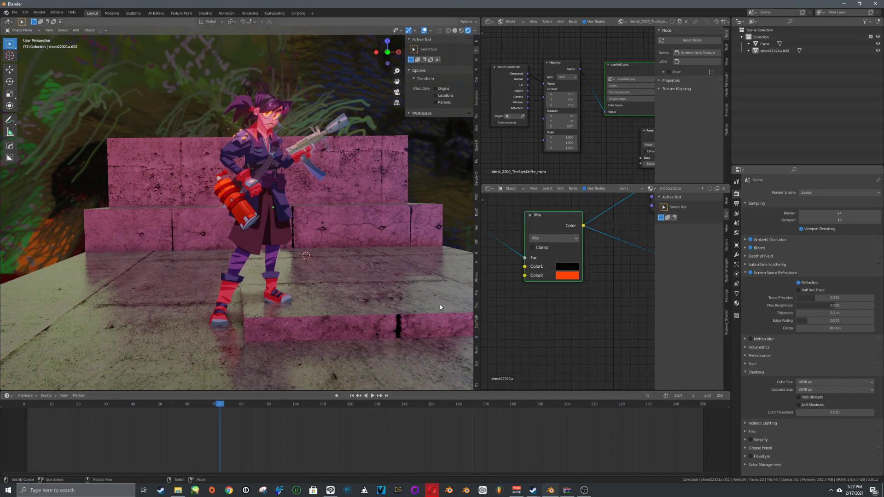
left_click(736, 303)
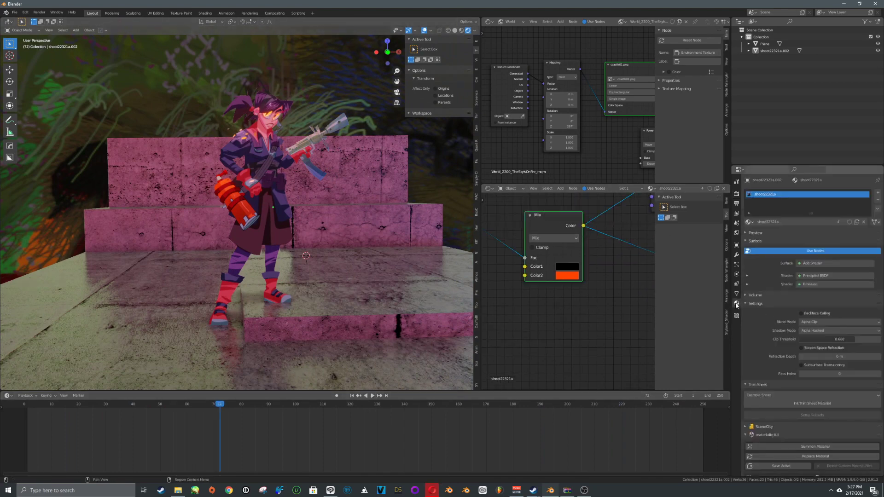
left_click(294, 175)
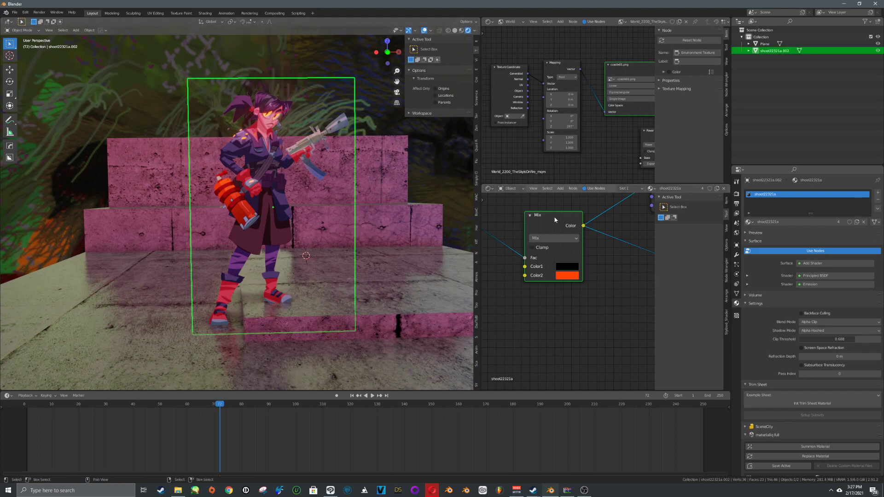
scroll(571, 258, "down", 2)
middle_click_drag(587, 276, 599, 272)
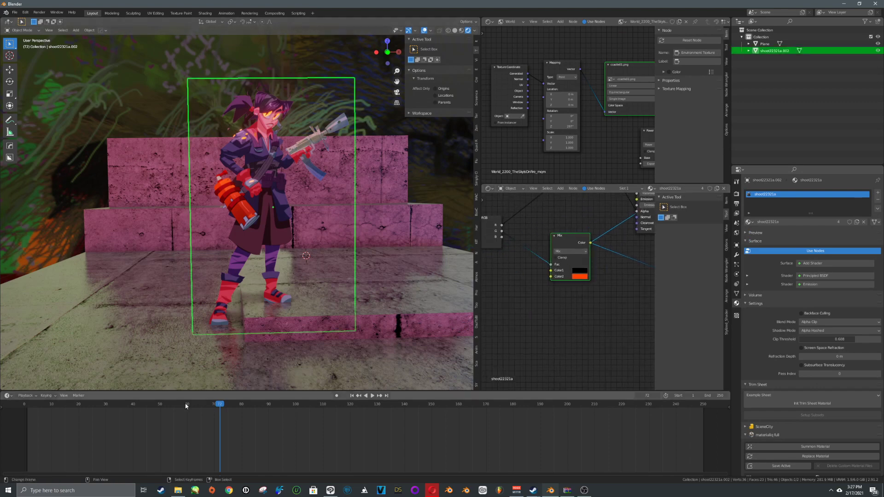
Keyframe the Mix node's Color2 as orange at frame 0.
key("space")
left_click_drag(171, 411, 24, 433)
key("space")
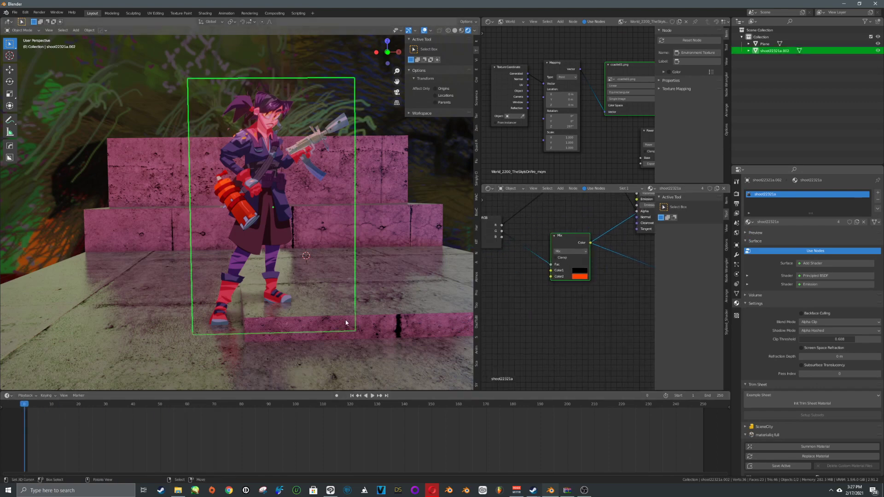
left_click(581, 276)
left_click_drag(622, 231, 620, 196)
right_click(581, 276)
left_click(581, 276)
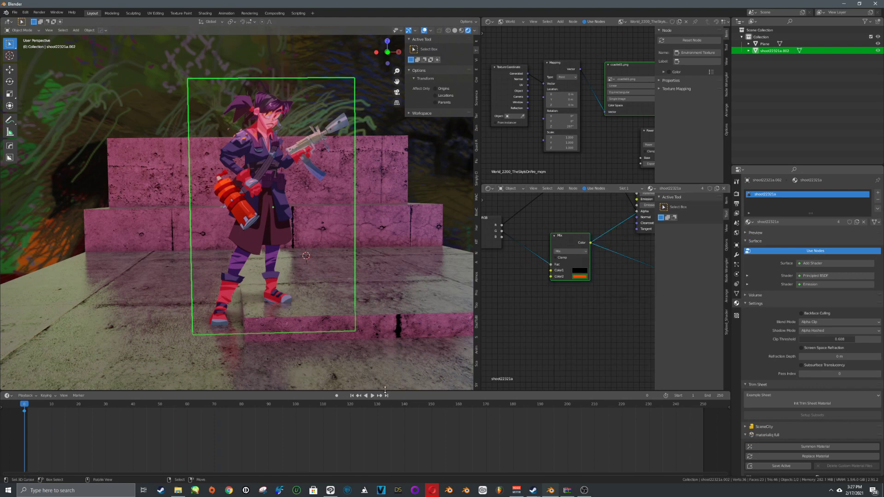
Keyframe Color2 as blue at frame 20 and repeat the orange keyframe at frame 27.
left_click_drag(82, 409, 79, 409)
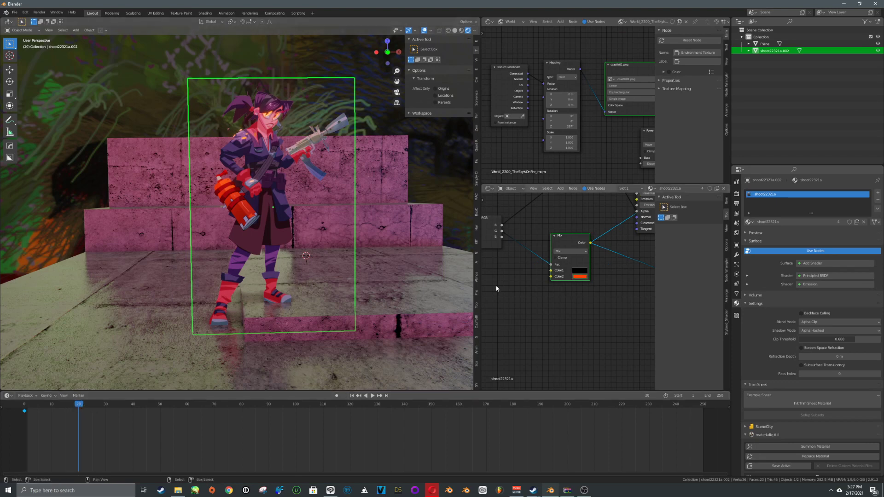
left_click(581, 277)
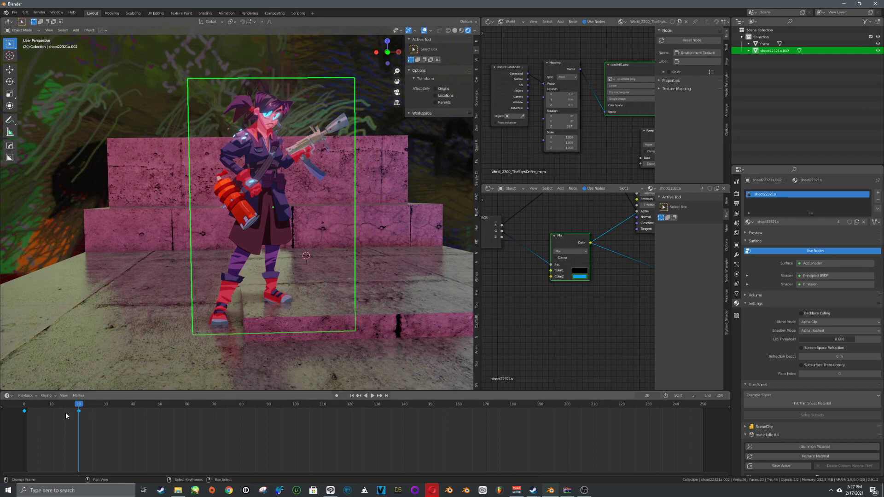
left_click(25, 416)
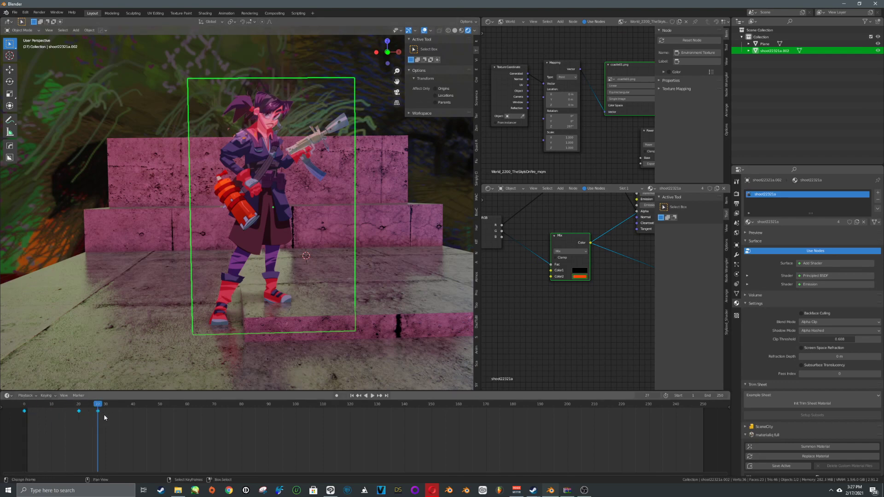
Make the colour keyframes repeat with the Make Cyclic extrapolation, play the animation and clear the selection.
key("shift+e")
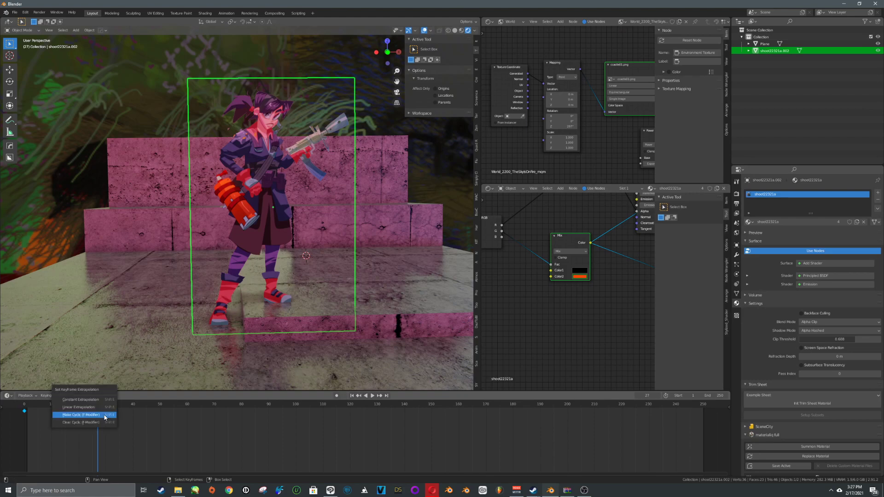
left_click(106, 417)
left_click(371, 396)
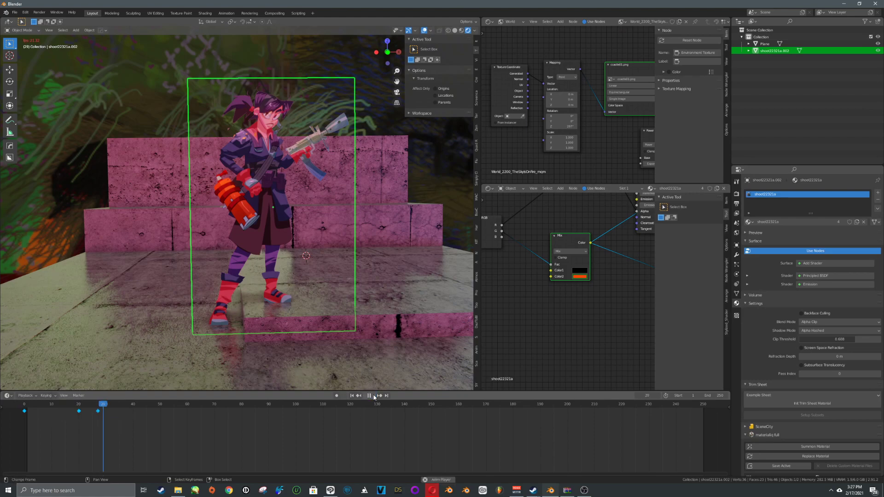
scroll(314, 192, "up", 2)
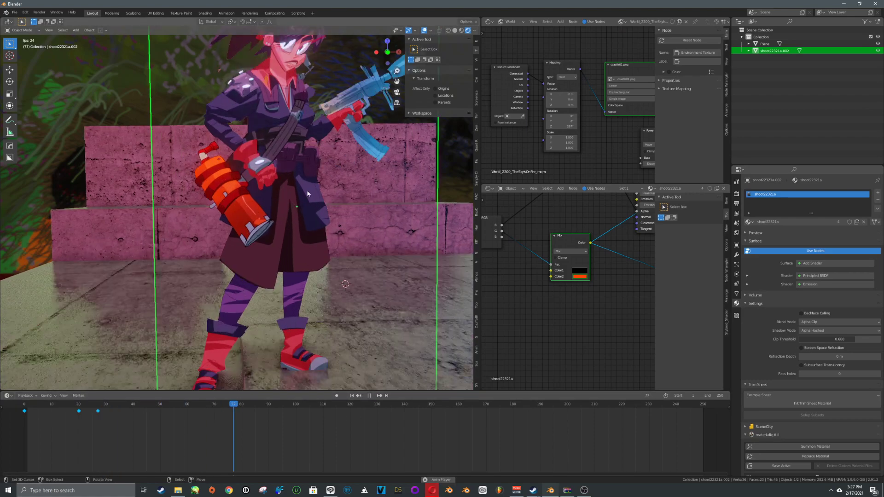
scroll(314, 192, "down", 1)
middle_click_drag(314, 192, 309, 208, "shift")
key("alt+a")
scroll(332, 217, "down", 4)
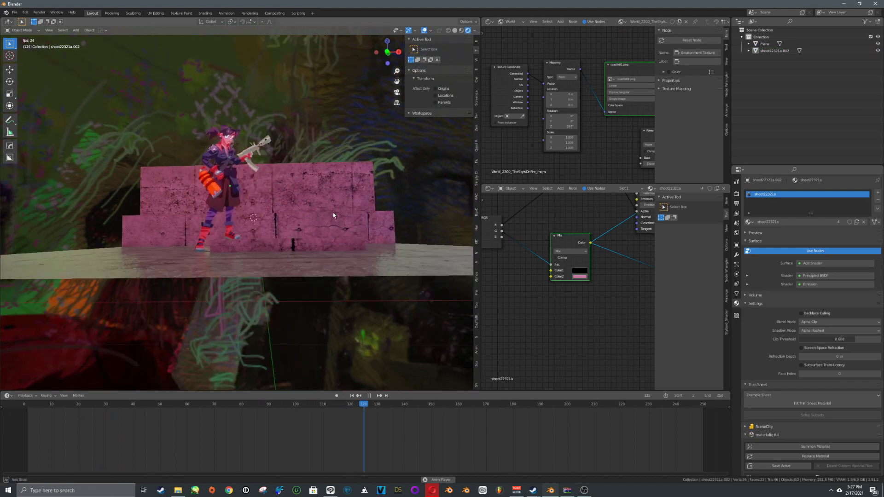
Rotate the character plane slightly around the global Z axis.
left_click(330, 165)
key("r")
key("z")
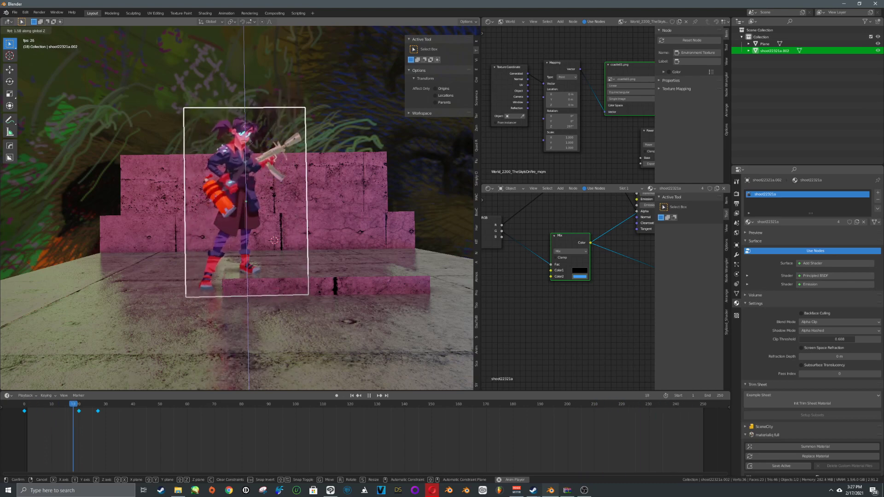
left_click(301, 154)
scroll(302, 154, "up", 2)
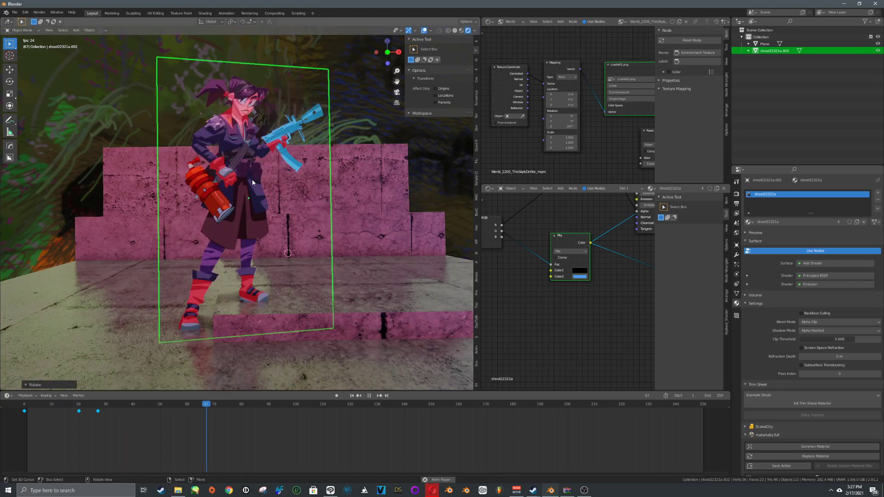
mouse_move(260, 191)
middle_mouse_down()
mouse_move(309, 188)
mouse_move(259, 192)
middle_mouse_up()
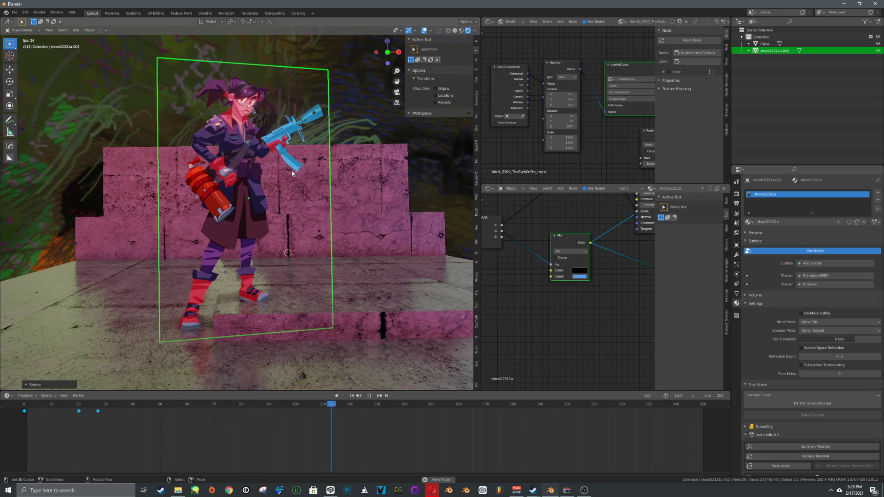
Bevel the inner corner edges between the concrete wall's two tiers into a wide slope, and leave Edit Mode.
scroll(318, 179, "down", 5)
middle_click_drag(318, 179, 317, 209)
left_click(317, 209)
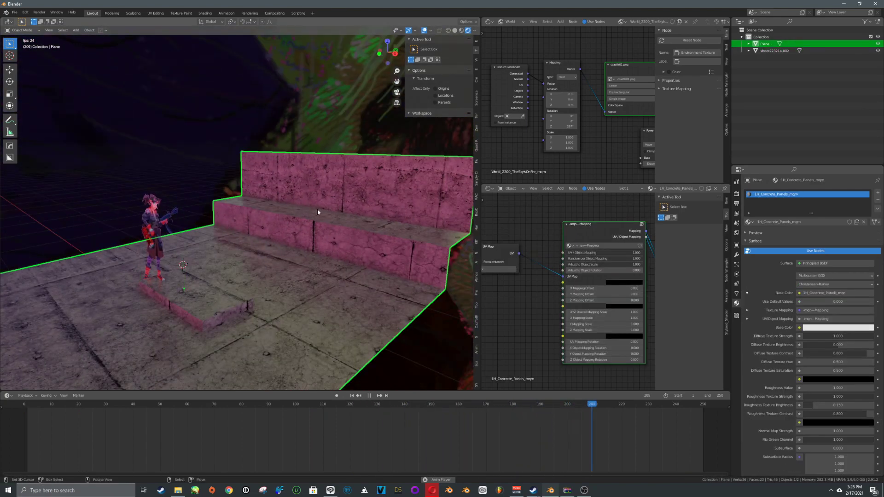
key("Tab")
left_click(306, 205)
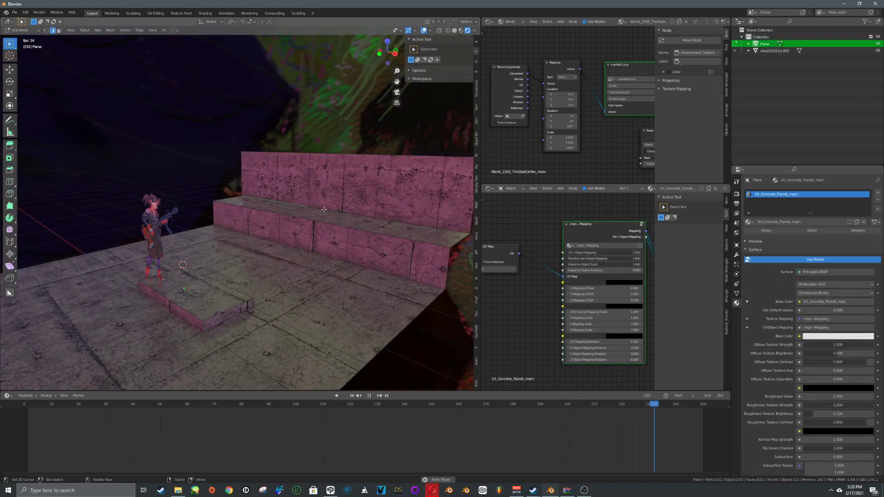
left_click(426, 228, "shift")
key("ctrl+b")
left_click(405, 148)
key("Tab")
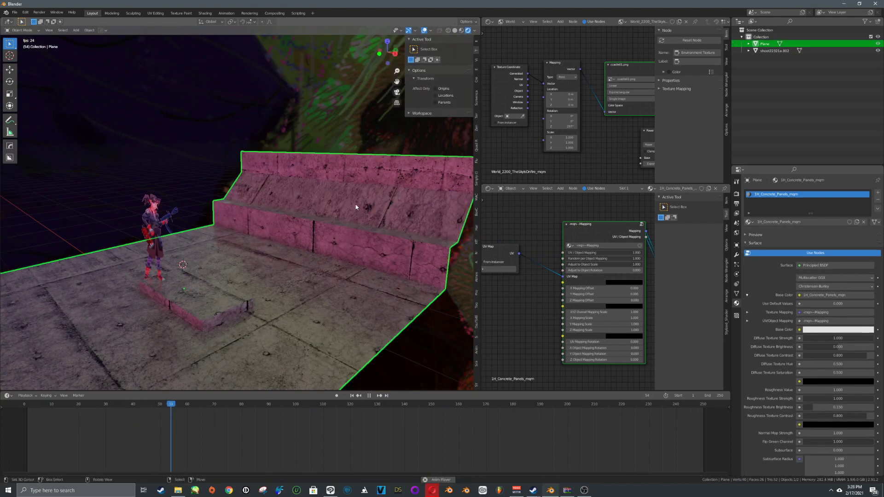
Frame the character against the sloped wall and enlarge the material node editor.
middle_click_drag(290, 257, 330, 253)
scroll(331, 253, "up", 4)
middle_click_drag(230, 250, 322, 241, "shift")
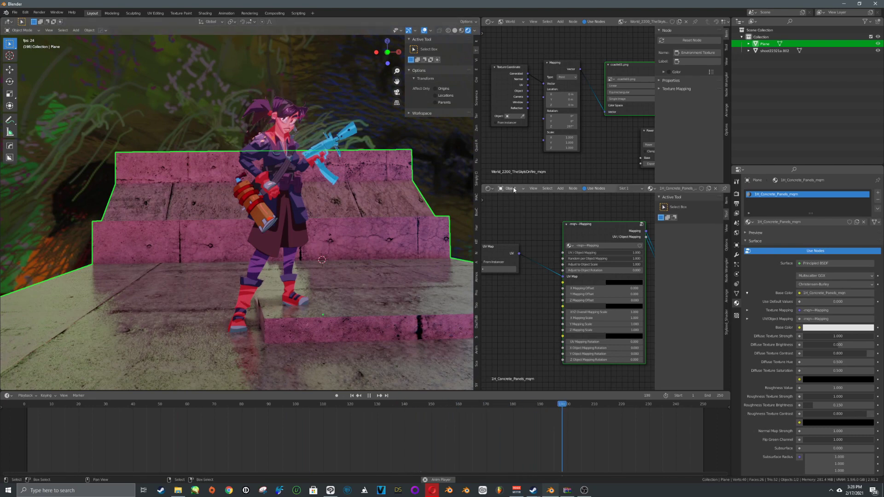
left_click_drag(508, 183, 508, 146)
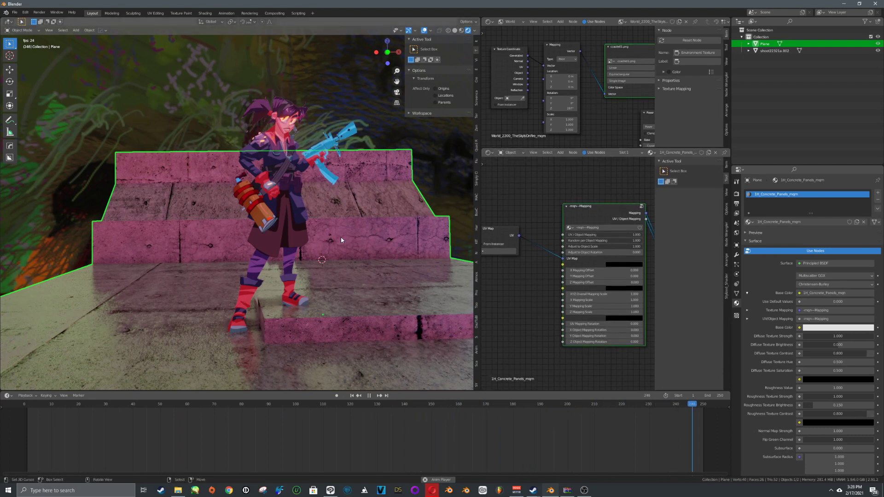
Clear the selection and darken the environment lighting by setting the world Power node's exponent to 1.5.
mouse_move(341, 241)
middle_mouse_down()
mouse_move(367, 241)
mouse_move(336, 239)
mouse_move(329, 228)
mouse_move(338, 233)
middle_mouse_up()
key("alt+a")
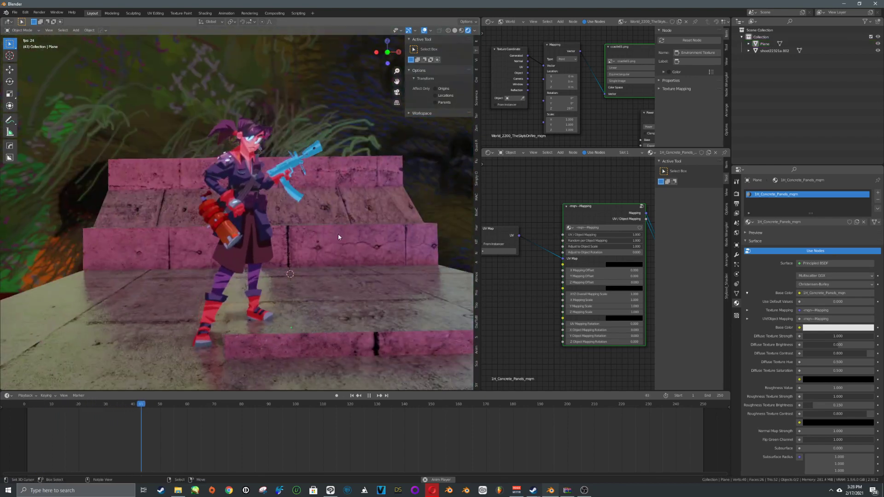
middle_click_drag(615, 125, 530, 82)
scroll(578, 107, "up", 3)
mouse_move(578, 109)
left_mouse_down()
mouse_move(553, 108)
mouse_move(578, 108)
left_mouse_up()
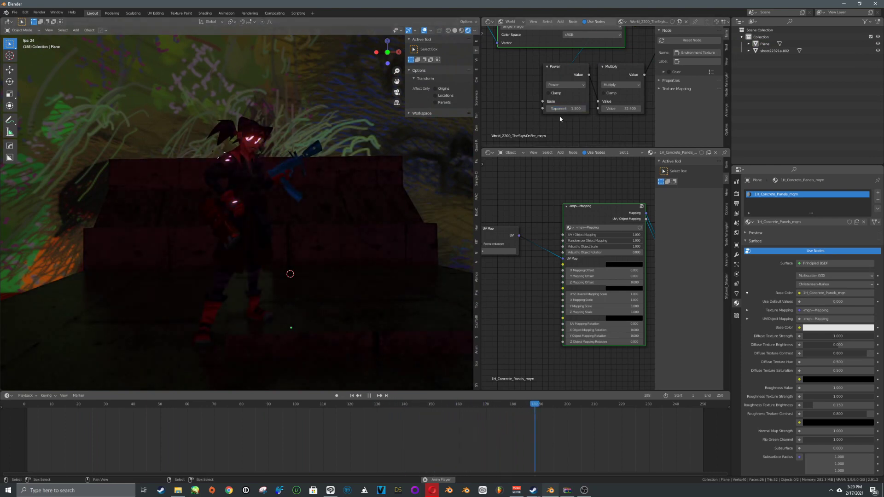
Add an Area light to the scene and move it up above the character.
key("shift+a")
mouse_move(315, 320)
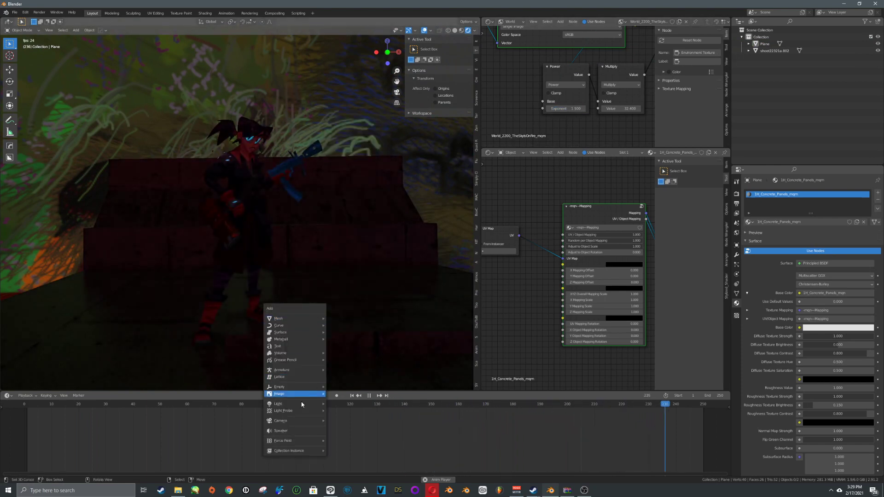
mouse_move(299, 403)
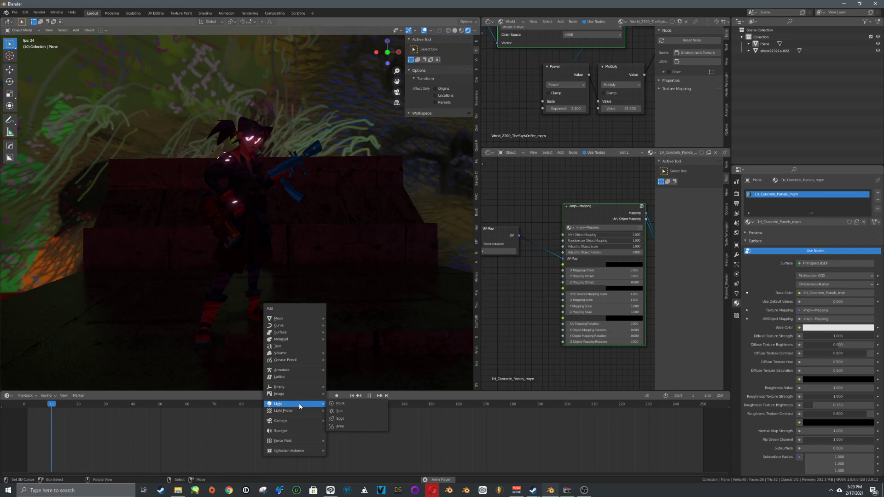
left_click(350, 427)
scroll(336, 322, "down", 3)
key("g")
left_click(338, 186)
Scale the area light separately along the global X and Y axes to shape it into a long, narrow strip.
middle_click_drag(338, 186, 400, 272)
key("s")
key("x")
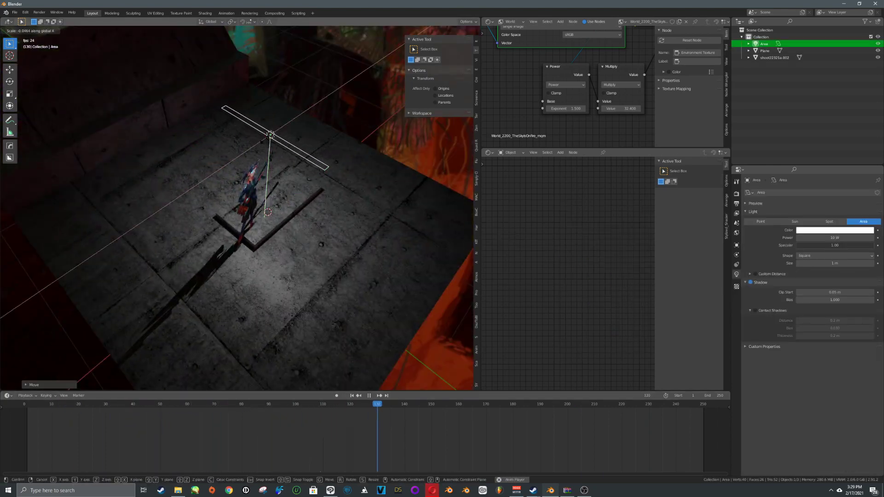
left_click(278, 143)
key("s")
key("y")
left_click(427, 264)
Move the strip light along global X to the side behind the character's back and tint it a warm yellow-orange.
middle_click_drag(427, 264, 334, 229)
key("g")
key("x")
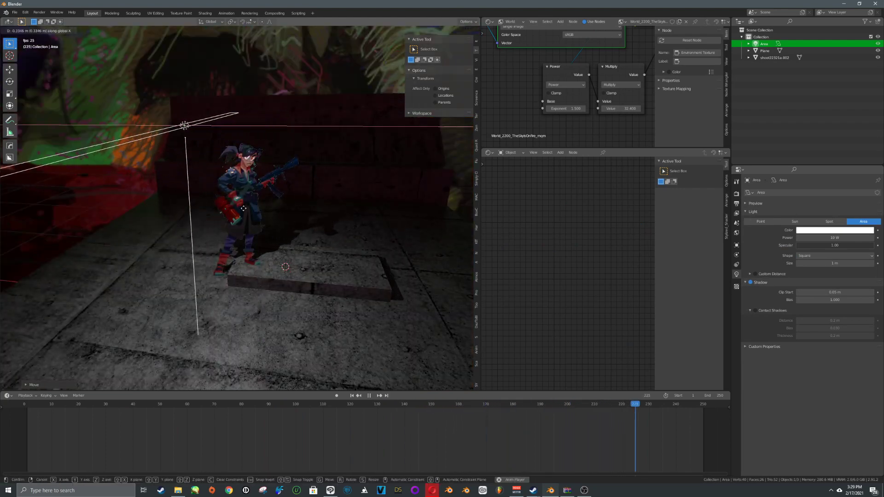
left_click(216, 226)
left_click(824, 231)
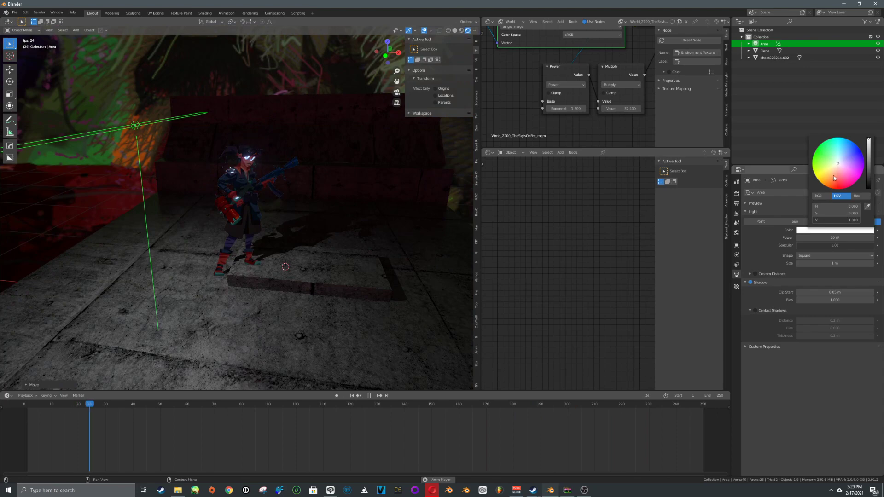
left_click_drag(833, 175, 829, 174)
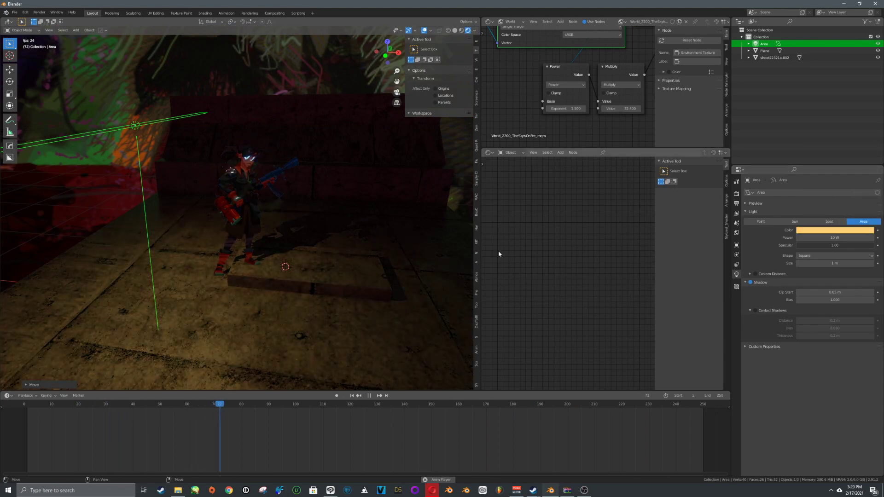
Duplicate the strip light to the opposite side of the character and colour the copy light cyan.
key("shift+d")
left_click(32, 212)
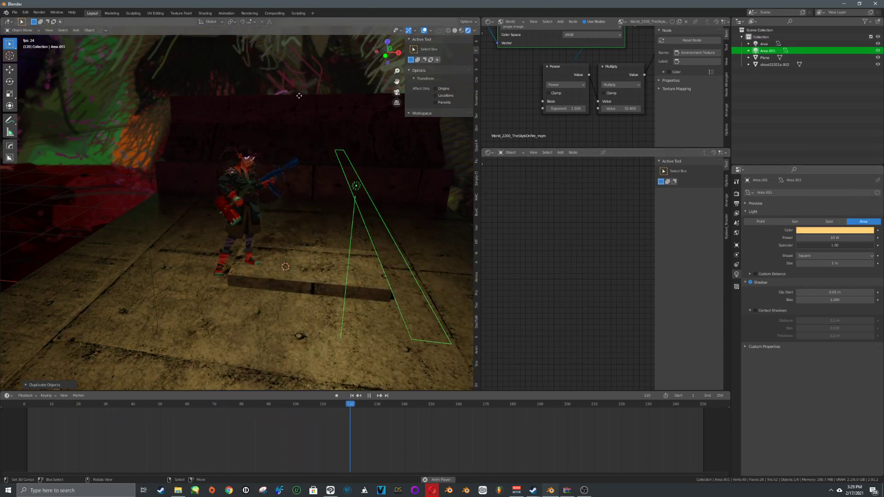
key("g")
left_click(295, 135)
left_click(847, 230)
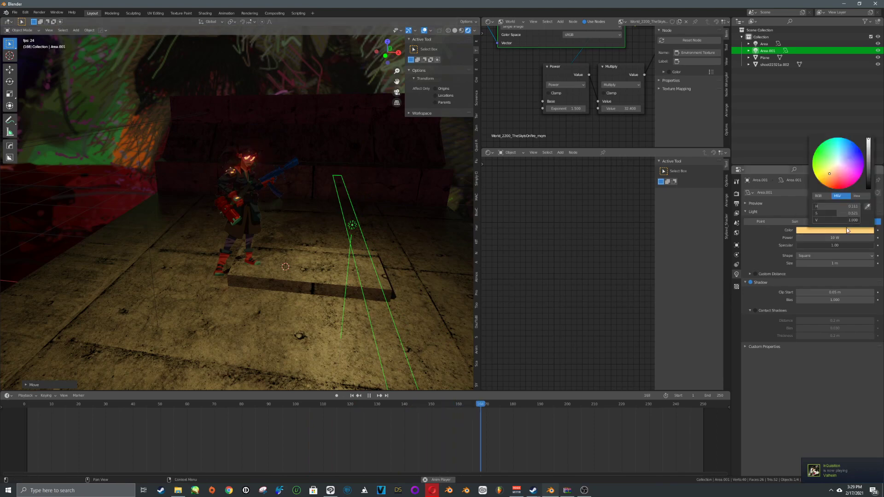
left_click(842, 150)
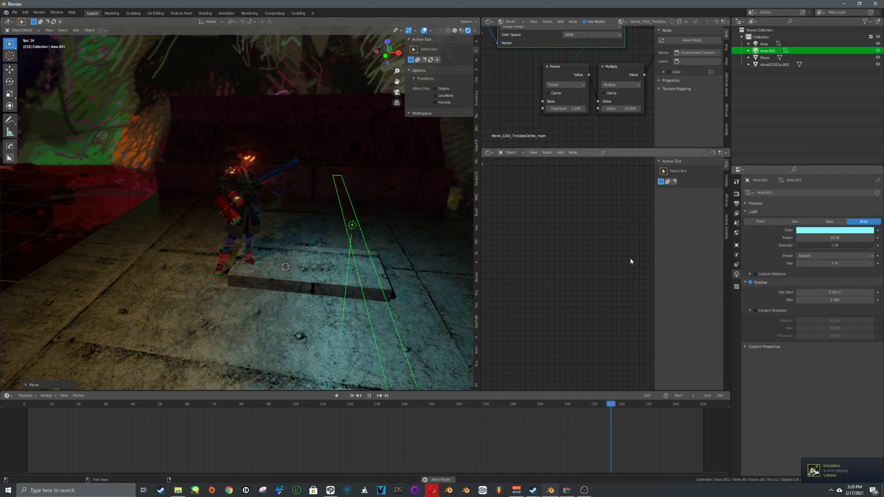
Tilt the cyan strip light around global Y toward the character and fine-tune its height along Z.
key("r")
key("y")
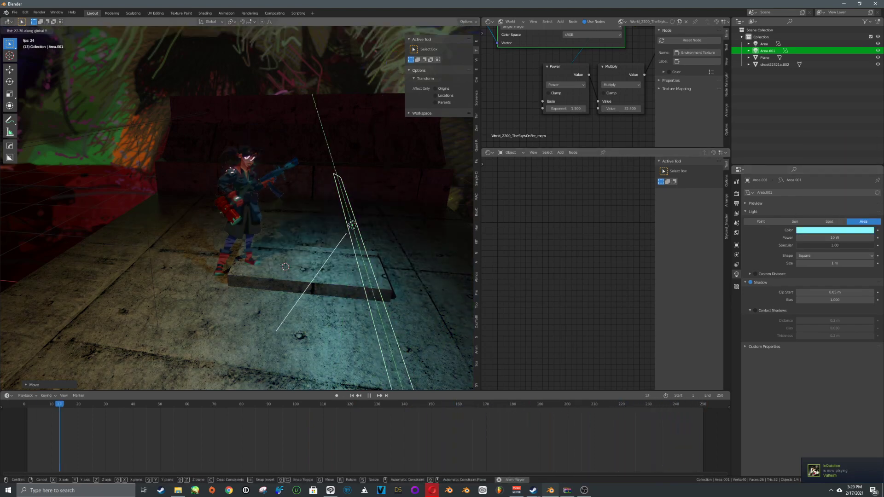
left_click(396, 213)
key("g")
key("z")
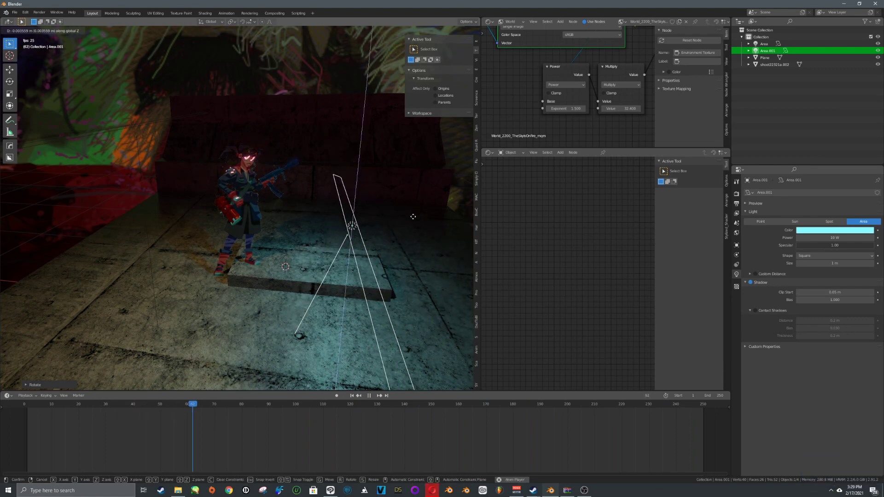
left_click(413, 212)
Add a Point light and position it along global Y close to the character.
key("alt+a")
key("shift+a")
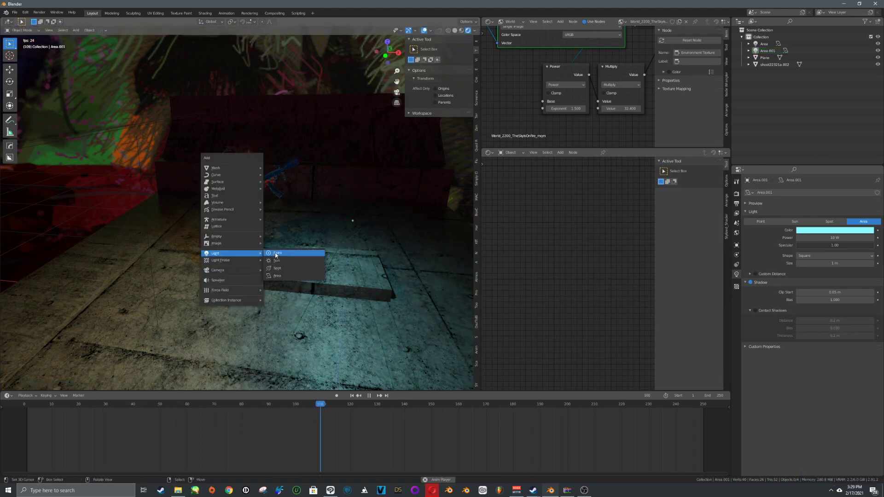
left_click(276, 255)
key("g")
key("y")
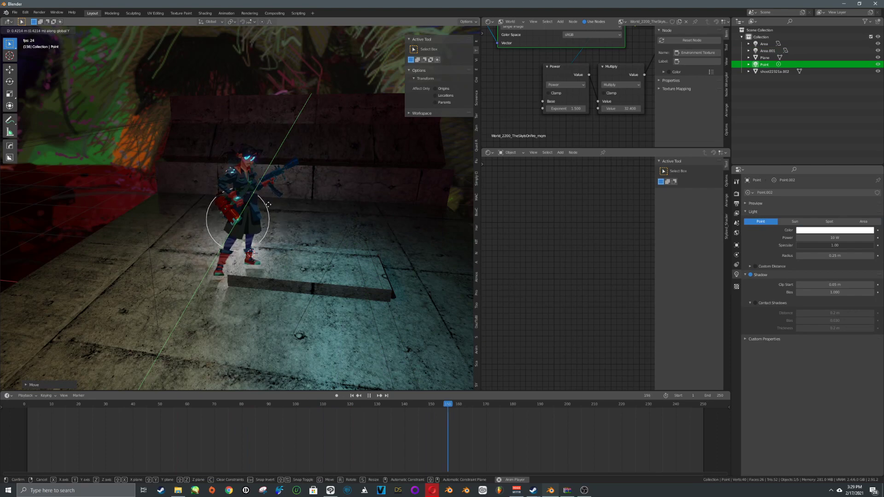
left_click(267, 204)
Colour the point light very pale cyan and set its power to 20.7 W.
left_click(835, 230)
left_click(855, 163)
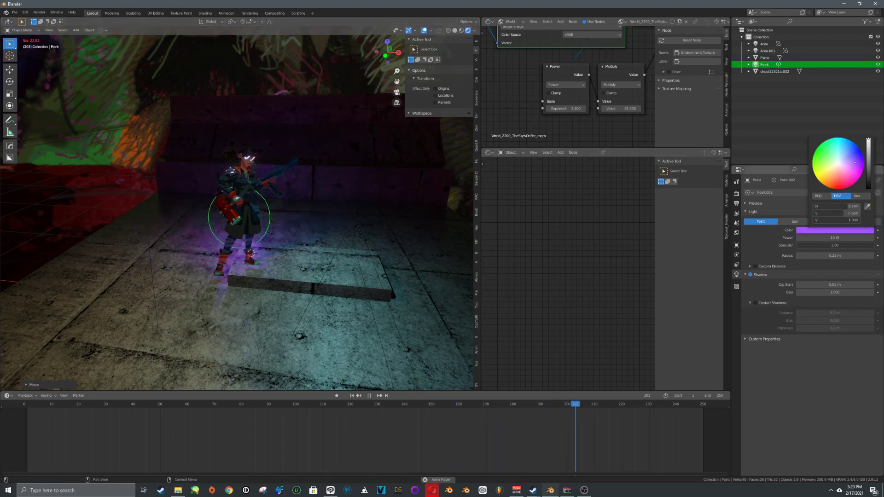
left_click_drag(854, 162, 837, 158)
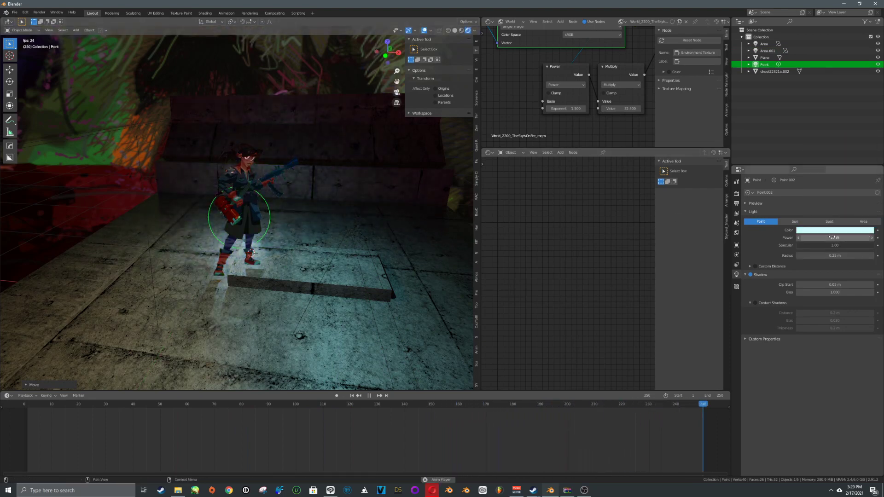
Reposition the point light in front of the character, raised to head height and off to one side, and clear the selection.
key("g")
key("y")
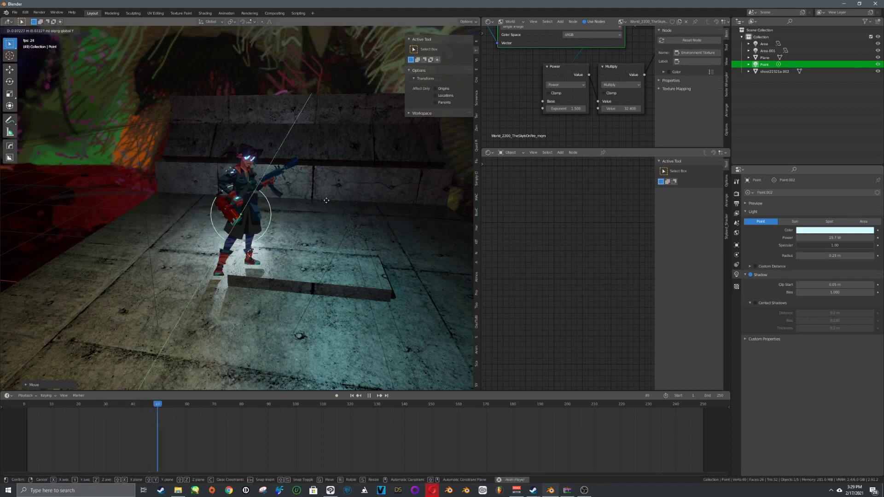
key("x")
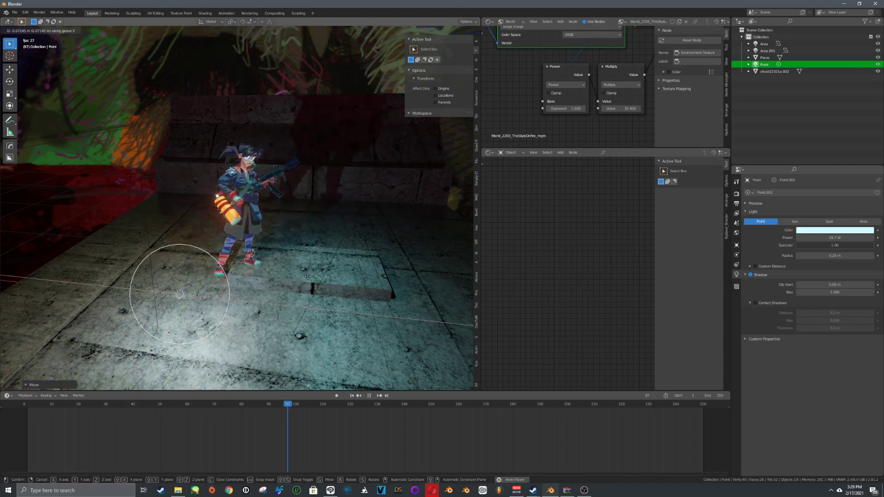
key("z")
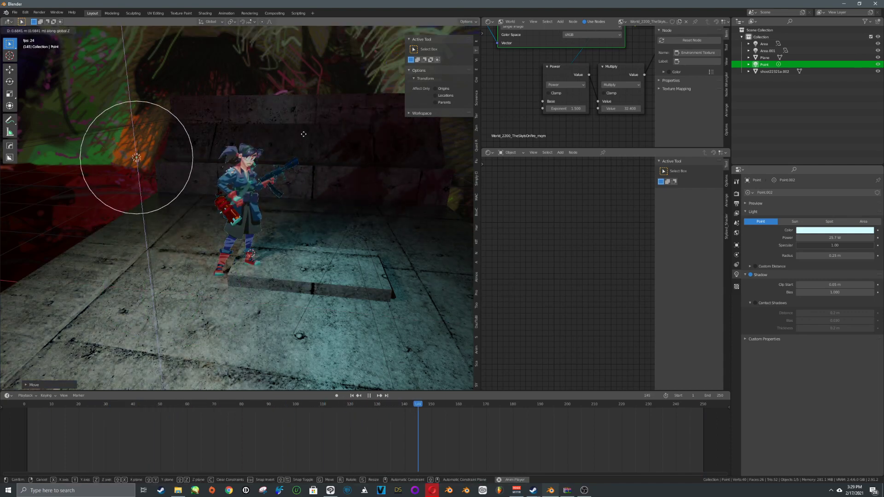
left_click(304, 135)
key("g")
key("x")
left_click(324, 146)
key("alt+a")
Add a camera to the scene and make it the active scene camera.
middle_click_drag(325, 146, 362, 199)
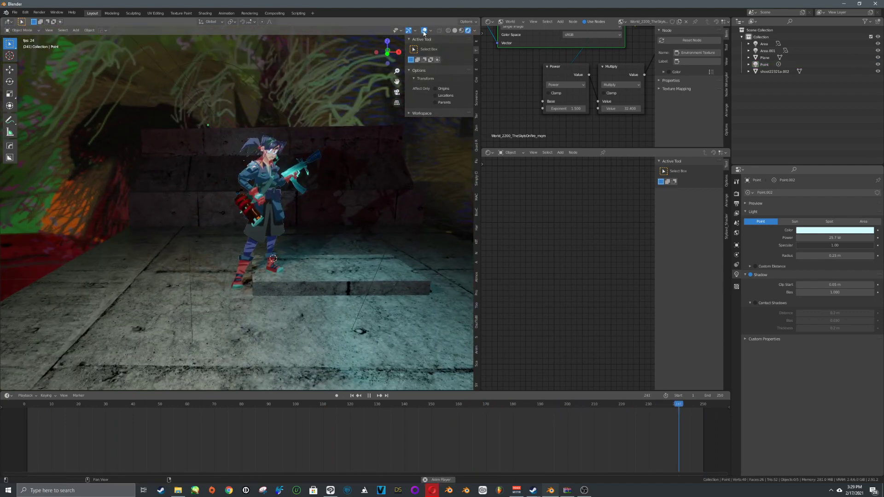
key("shift+a")
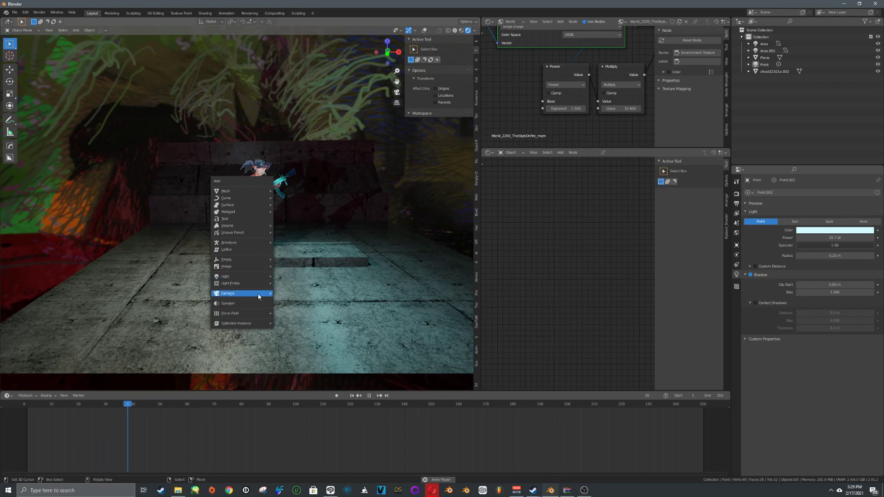
left_click(259, 296)
key("ctrl+KP_0")
Fly the camera back with walk navigation until it frames the whole character and the sloped concrete wall.
key("shift+grave")
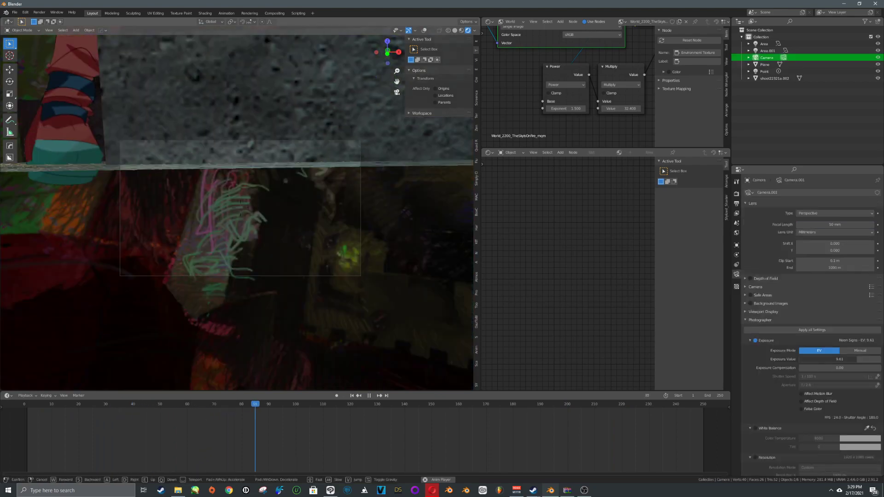
key("s")
key("w")
key("s")
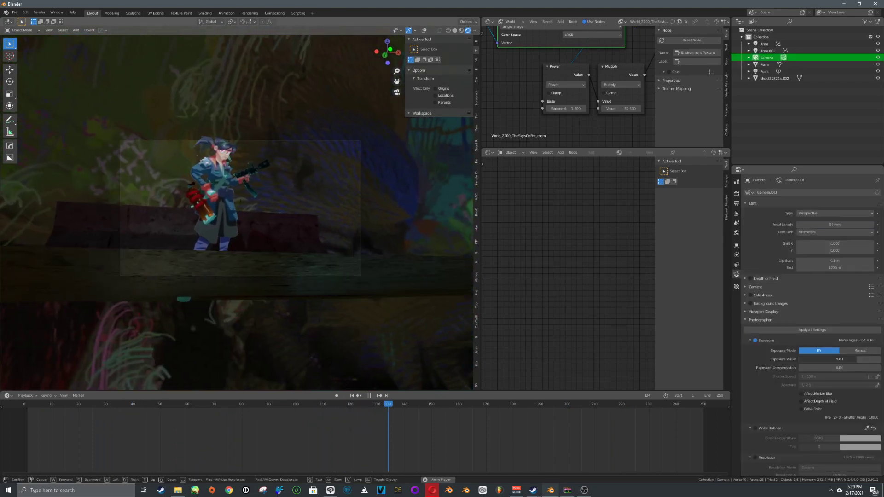
key("w")
key("s")
key("w")
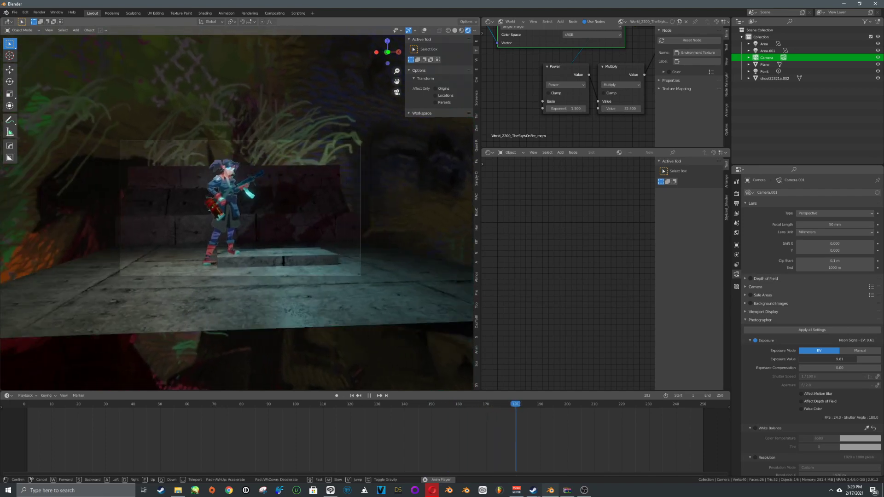
key("s")
left_click(244, 206)
scroll(243, 205, "up", 8)
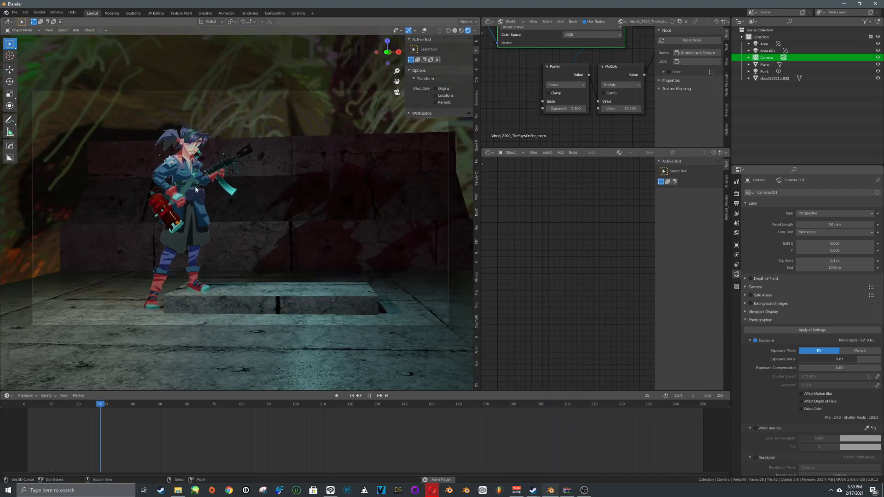
Add an Empty at the character's chest, show the viewport overlays, and rename the empty FOCUS.
key("shift+a")
mouse_move(183, 182)
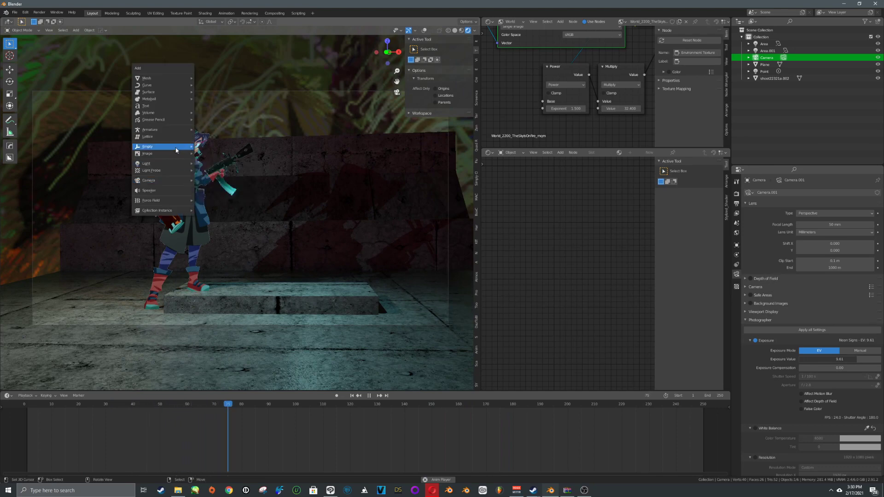
mouse_move(186, 146)
left_click(424, 30)
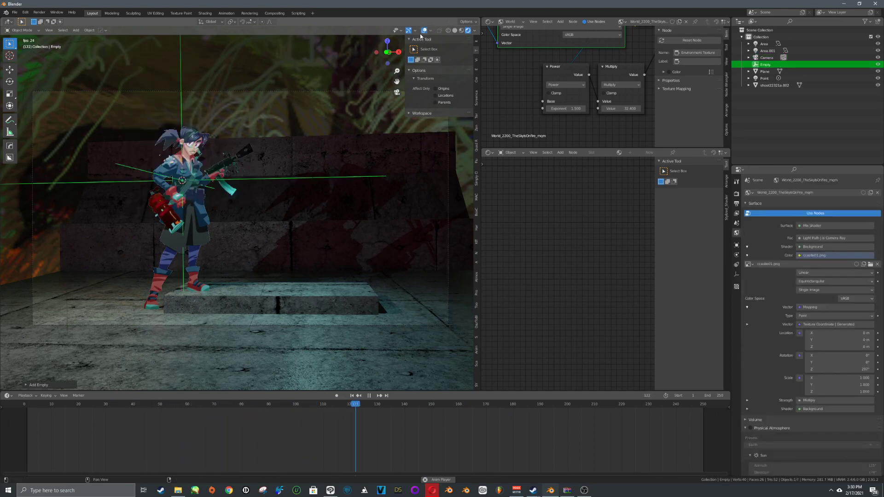
key("q")
key("q")
left_click(265, 247)
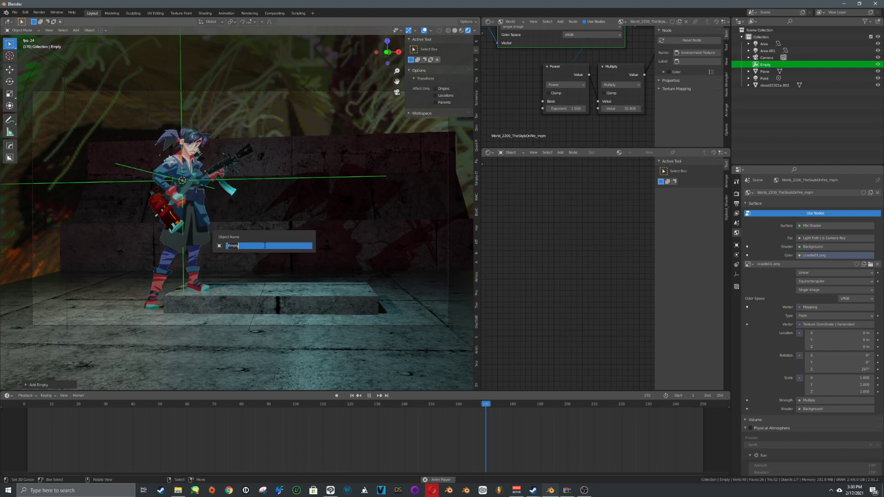
type("DU")
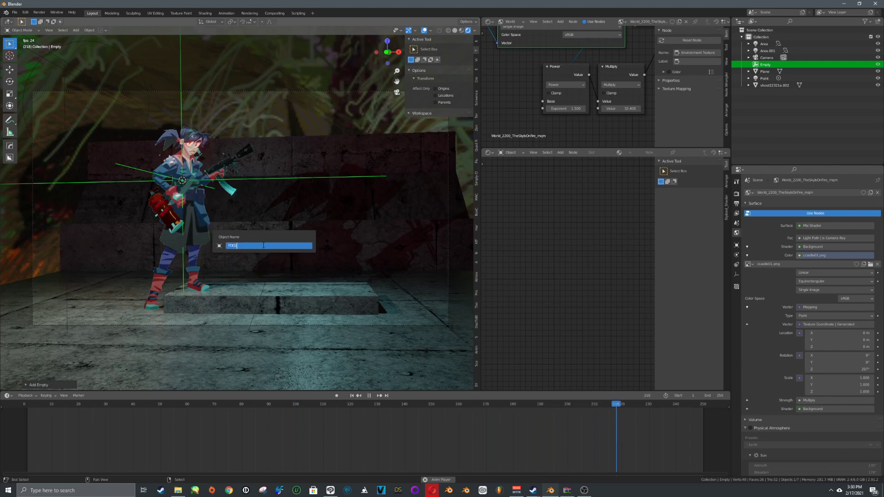
type("S")
key("Return")
Enable depth of field on the camera, focus it on the FOCUS empty and set the F-stop to 2.2.
left_click(783, 57)
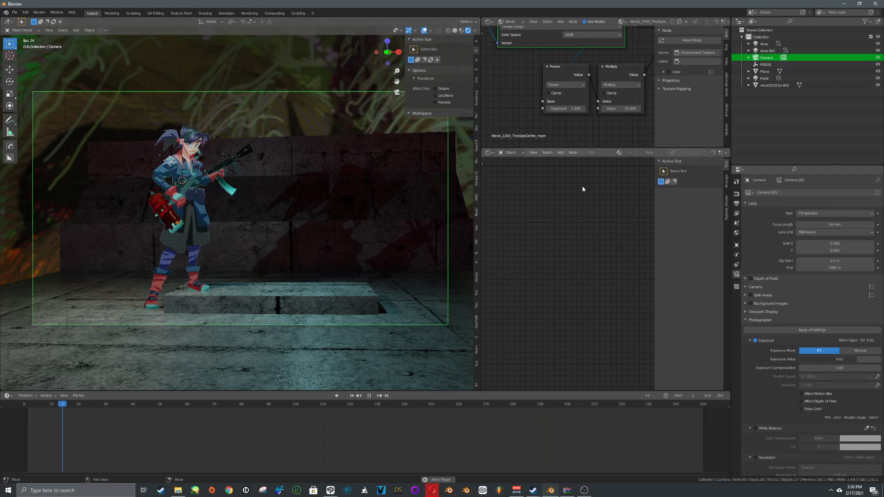
left_click(751, 279)
left_click(765, 278)
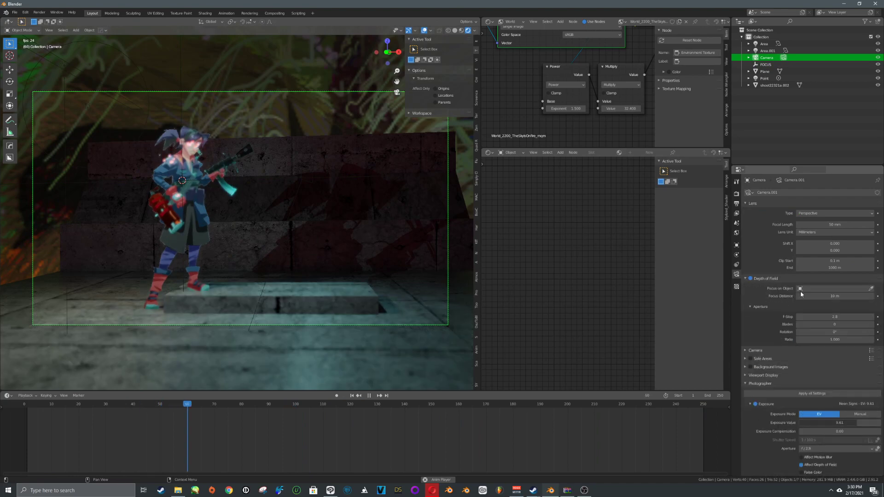
left_click(831, 288)
left_click(829, 319)
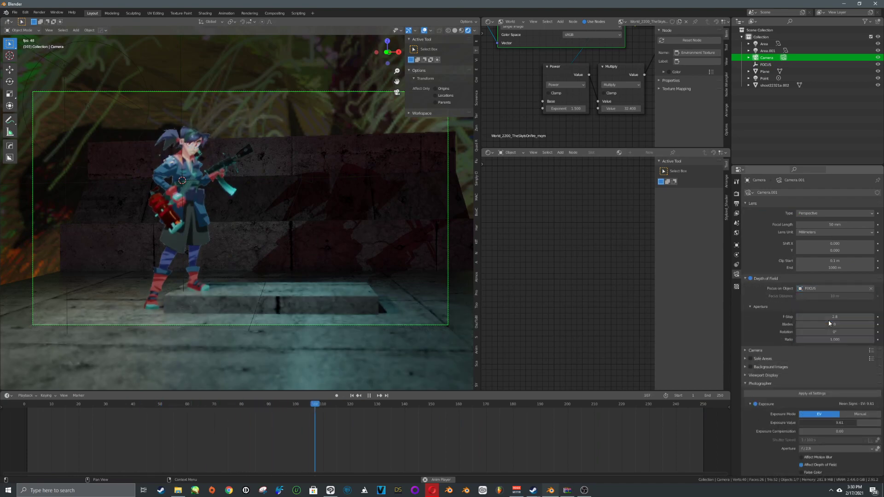
mouse_move(829, 316)
left_mouse_down()
mouse_move(801, 316)
mouse_move(822, 315)
left_mouse_up()
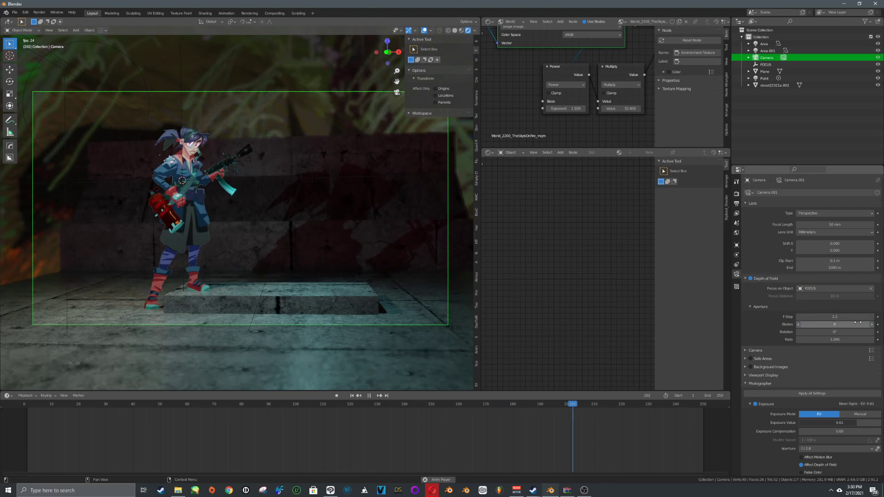
scroll(211, 186, "up", 3)
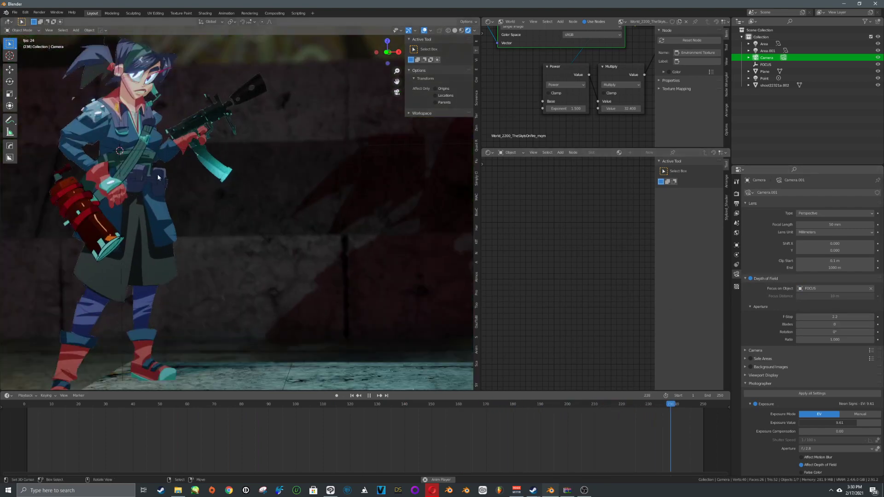
Select the character plane and try different Alpha Clip threshold values in its material settings.
left_click(158, 177)
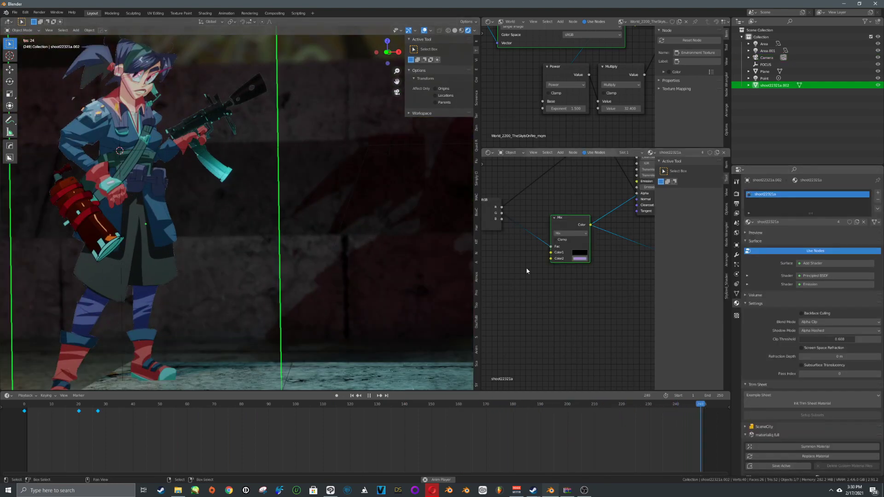
left_click(736, 303)
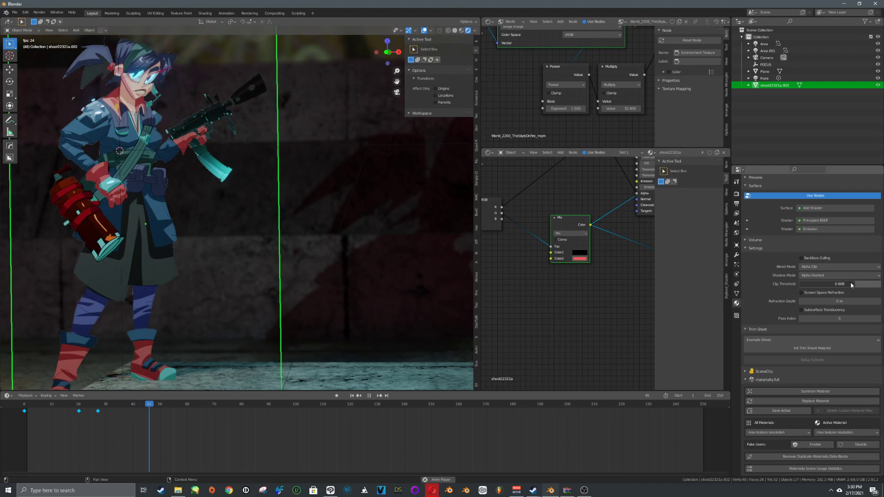
left_click_drag(853, 284, 878, 284)
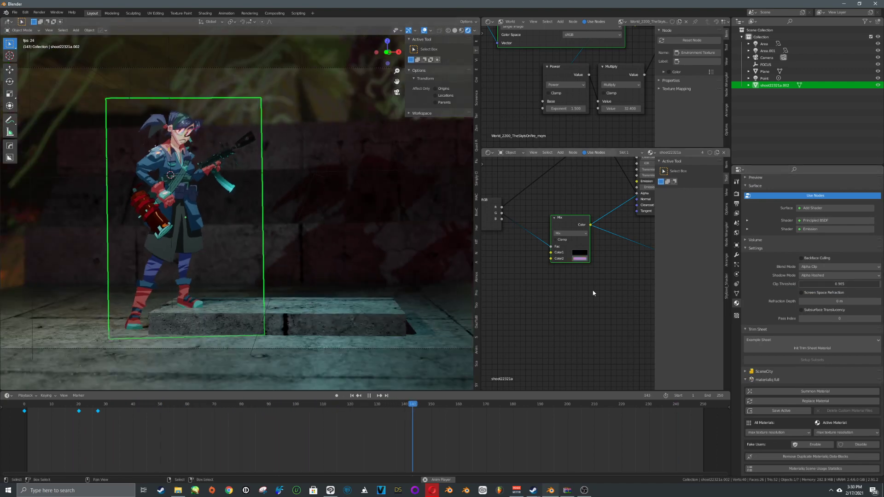
scroll(578, 258, "down", 4)
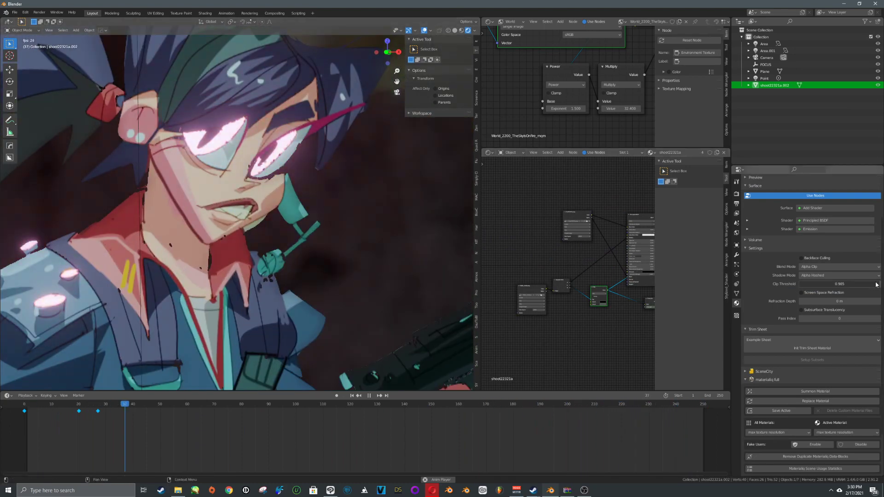
mouse_move(876, 284)
left_mouse_down()
mouse_move(799, 284)
mouse_move(861, 284)
left_mouse_up()
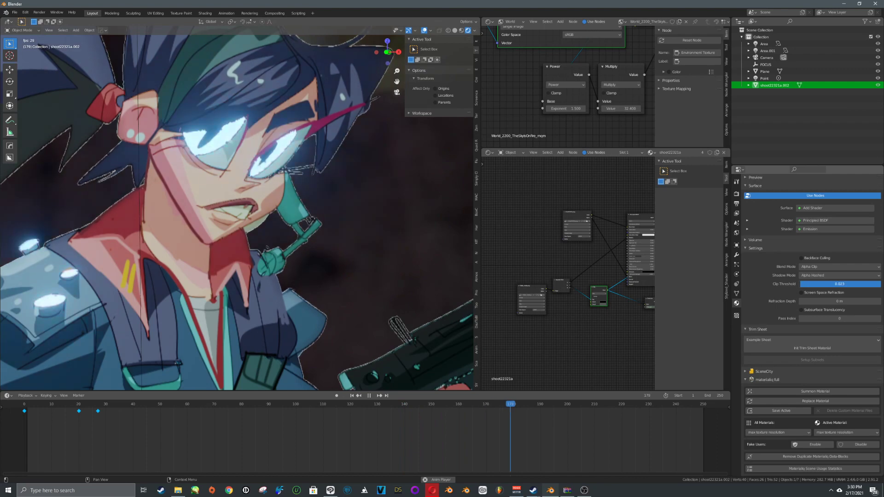
Try the Alpha Blend, Alpha Clip and Alpha Hashed blend modes on the character material.
left_click(829, 267)
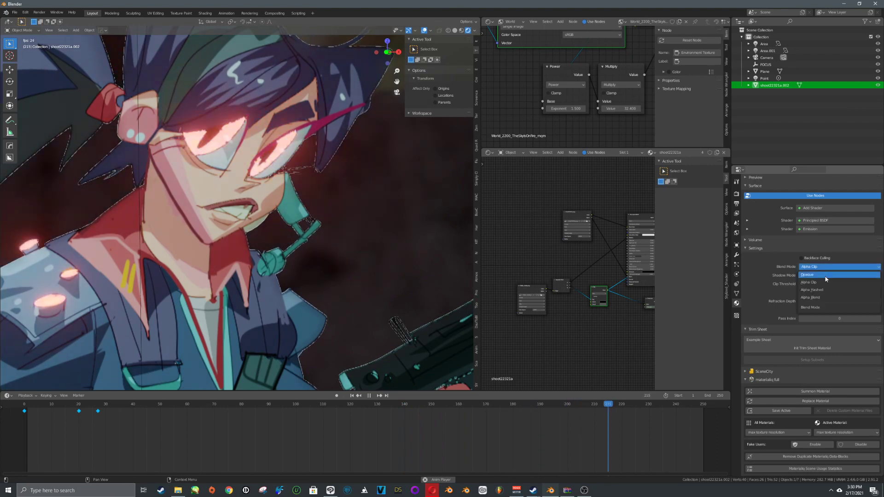
left_click(822, 298)
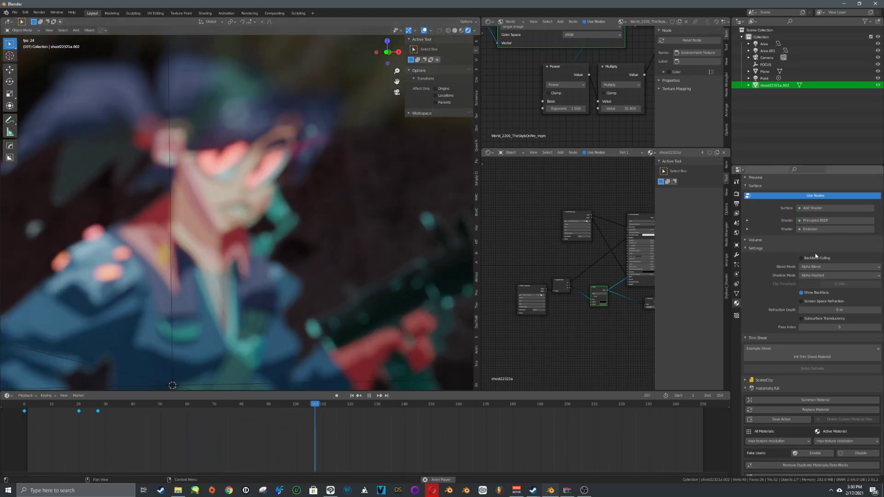
left_click(809, 267)
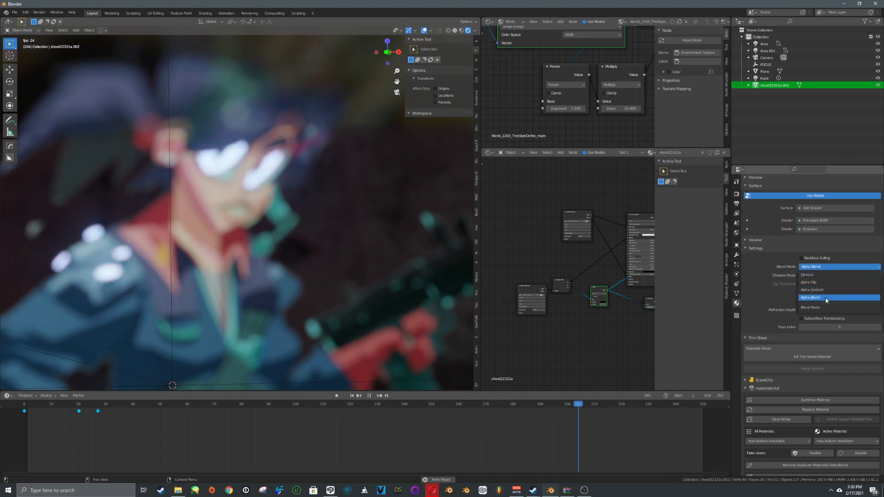
left_click(825, 282)
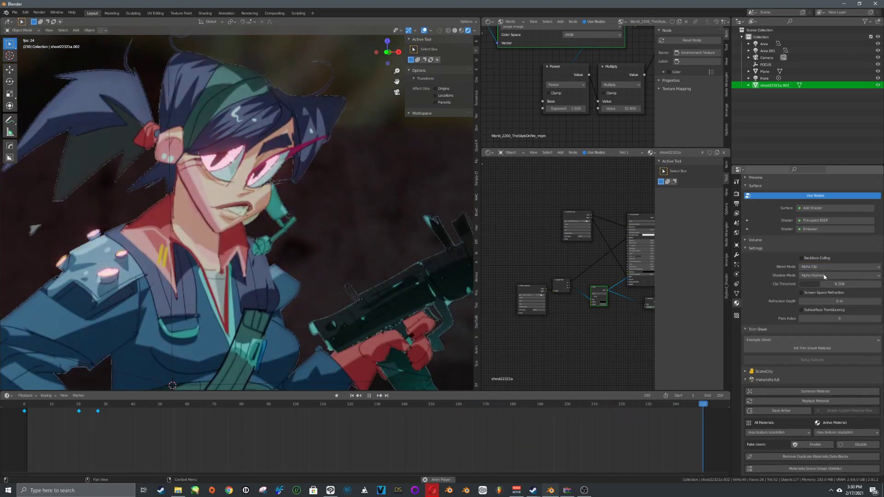
left_click(824, 267)
left_click(825, 289)
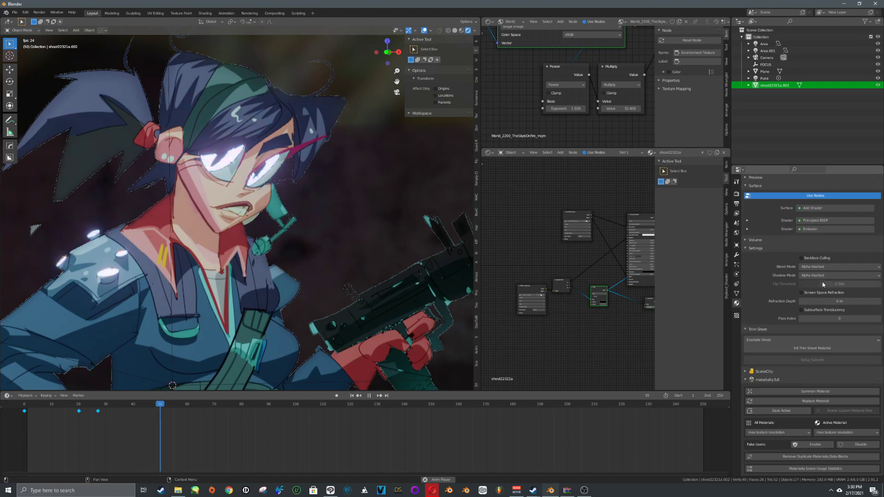
Return the character material to Alpha Clip with a clip threshold of 0.818, and widen the node editors.
left_click(824, 267)
left_click(825, 282)
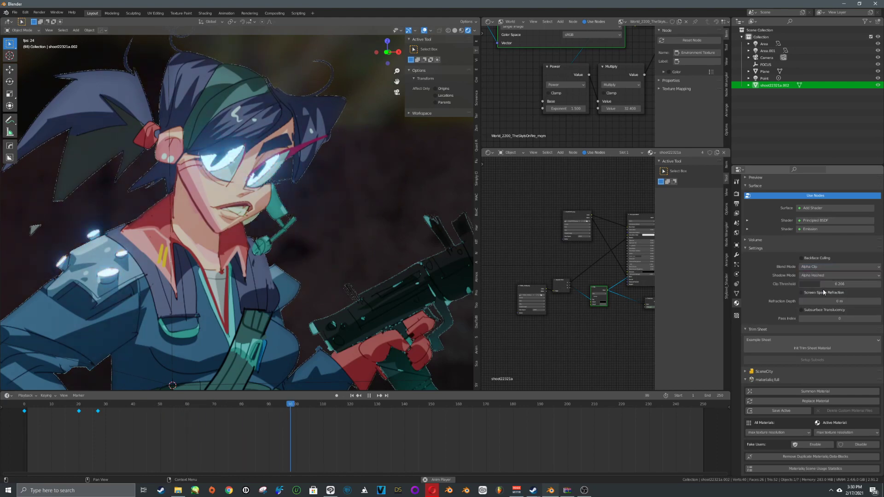
left_click_drag(823, 284, 865, 284)
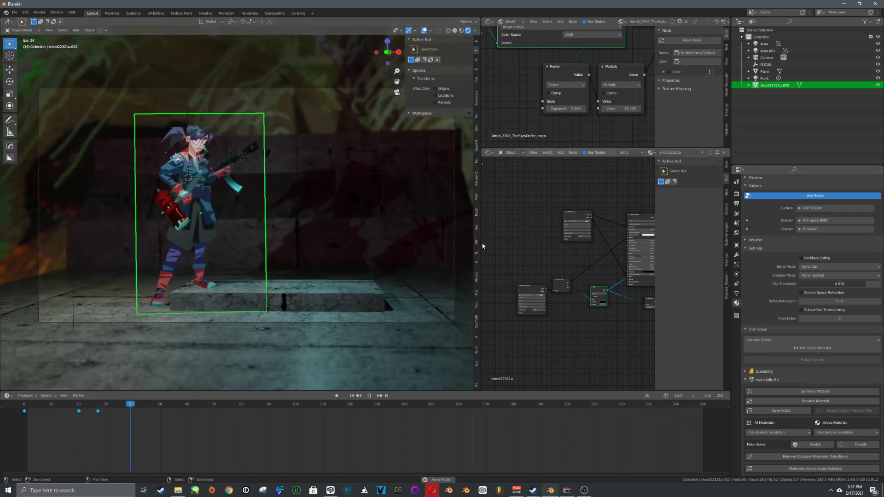
left_click_drag(482, 246, 397, 239)
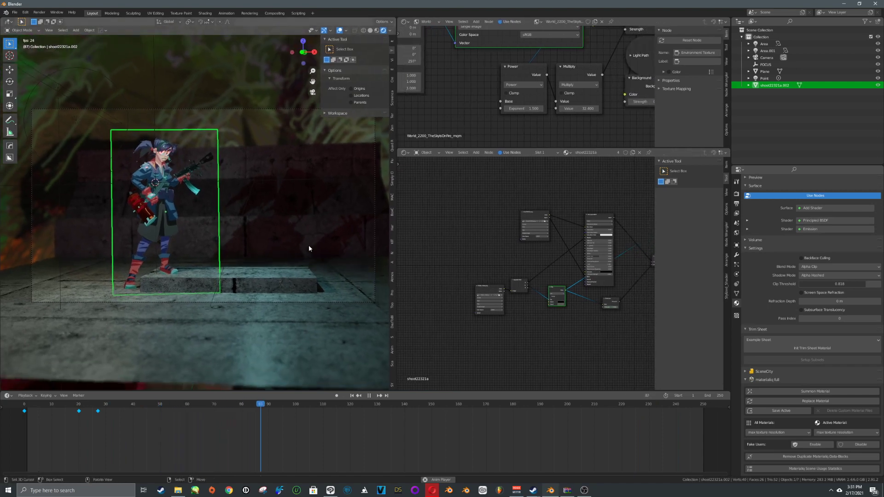
Add a Hue/Saturation node to the character material and place it beside the character image texture.
middle_click_drag(527, 274, 493, 280)
scroll(493, 280, "up", 5)
key("shift+a")
type("s")
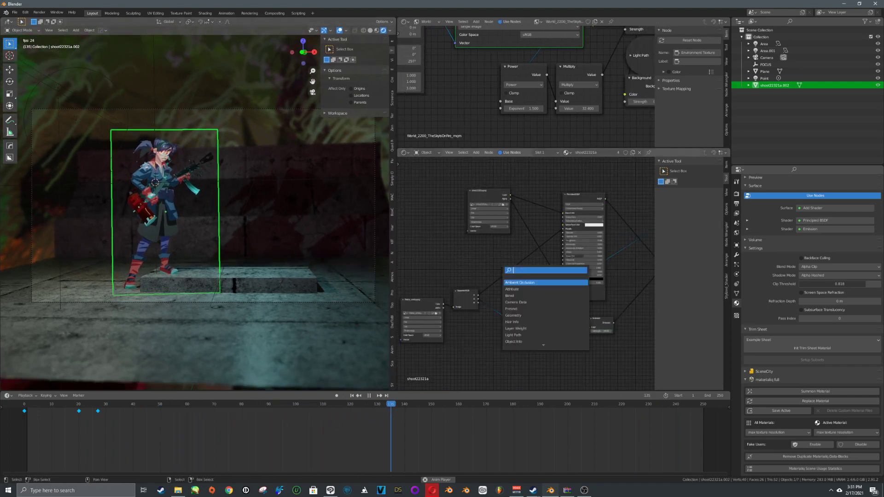
type("hue")
left_click(519, 282)
left_click(443, 238)
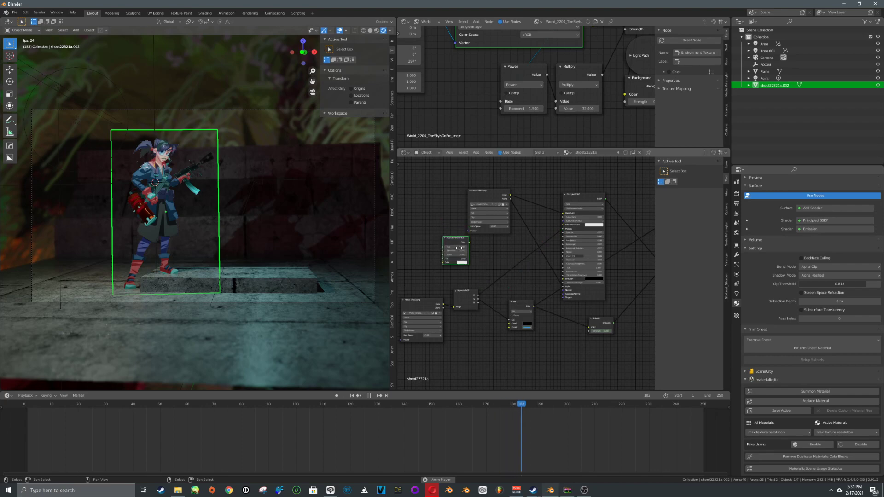
Move the character image texture aside and insert the Hue Saturation Value node between it and the Principled BSDF's Base Color.
scroll(485, 185, "up", 2)
left_click_drag(485, 185, 432, 178)
left_click_drag(443, 236, 525, 207)
scroll(565, 235, "down", 4)
scroll(496, 267, "up", 5)
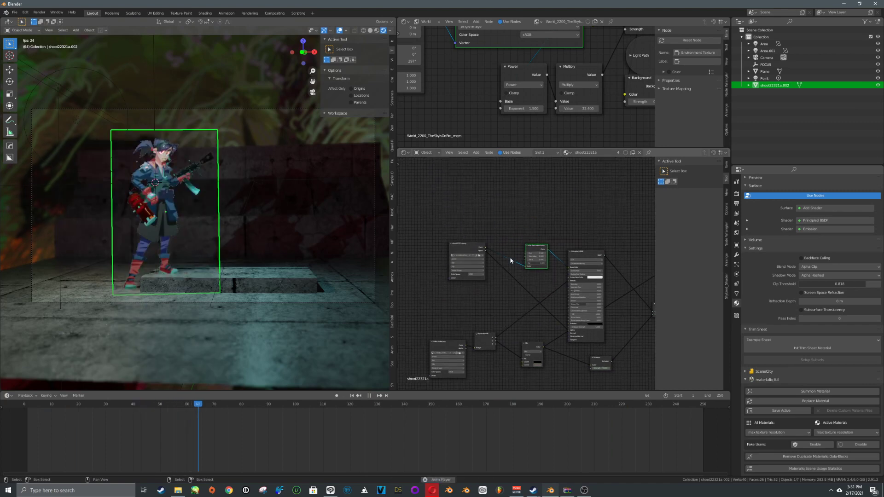
middle_click_drag(496, 267, 596, 310)
Shift the whole character's colours by setting the Hue Saturation Value node's Hue to 0.600.
left_click_drag(550, 244, 611, 245)
scroll(209, 206, "up", 4)
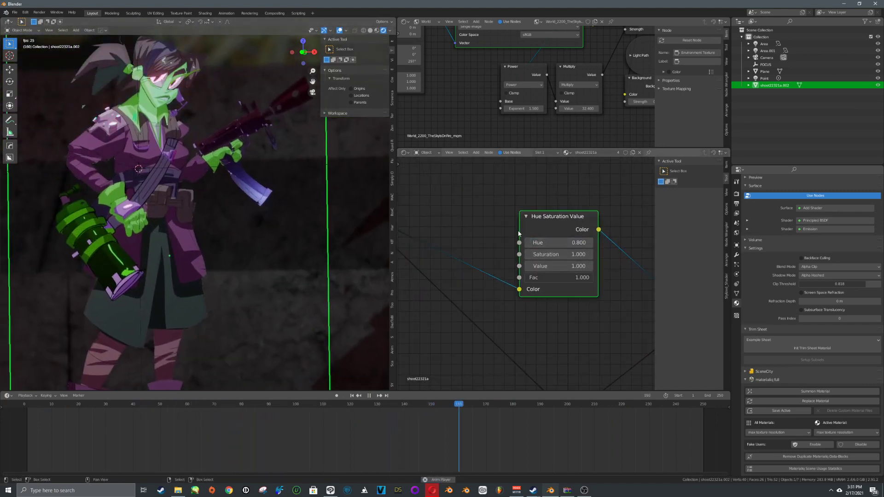
mouse_move(552, 242)
left_mouse_down()
mouse_move(573, 242)
mouse_move(533, 243)
mouse_move(546, 242)
left_mouse_up()
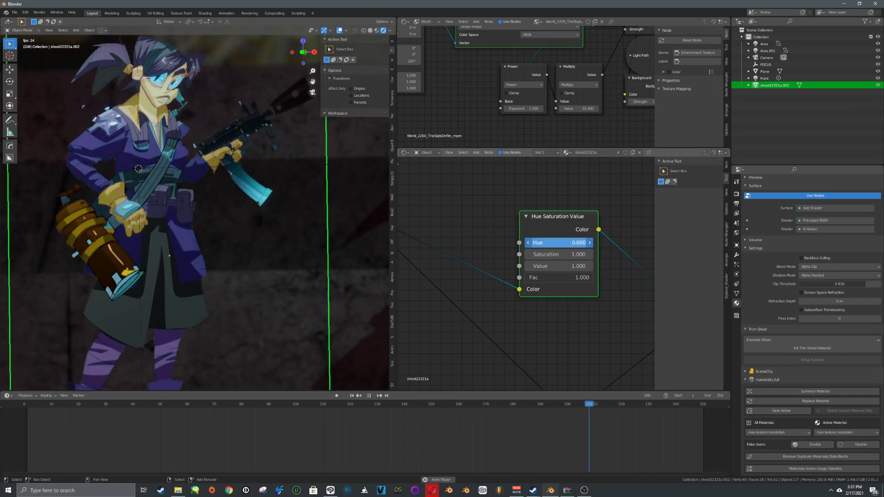
scroll(522, 278, "down", 5)
Delete the Hue Saturation Value node and reconnect the character image's Color directly to the Principled BSDF's Base Color.
middle_click_drag(522, 278, 610, 183)
left_click_drag(519, 293, 466, 276)
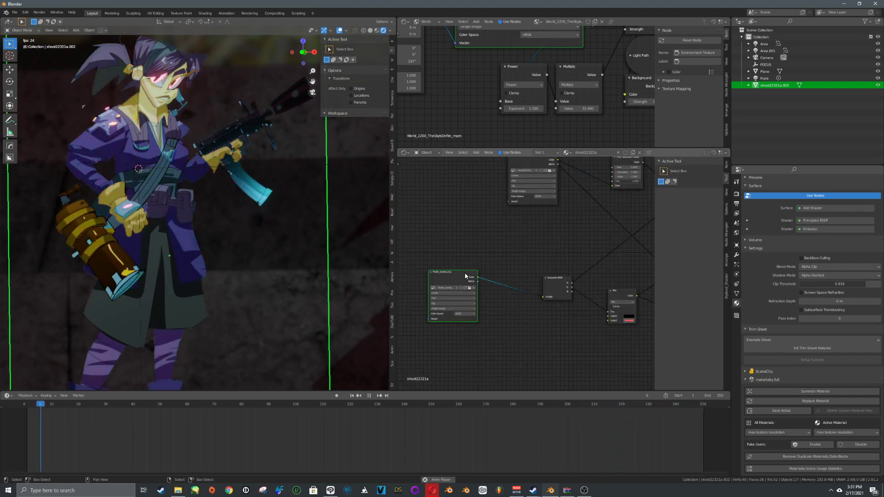
middle_click_drag(576, 171, 529, 209)
left_click(581, 199)
key("x")
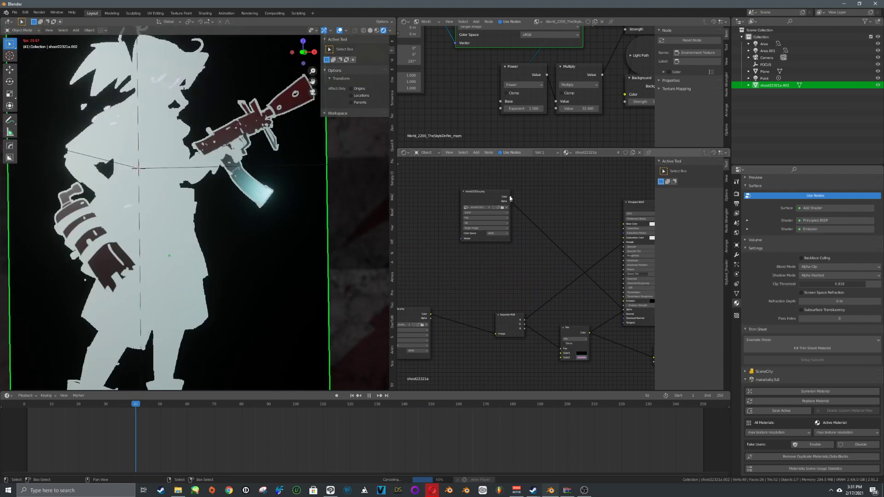
left_click(509, 194)
left_click_drag(510, 199, 624, 224)
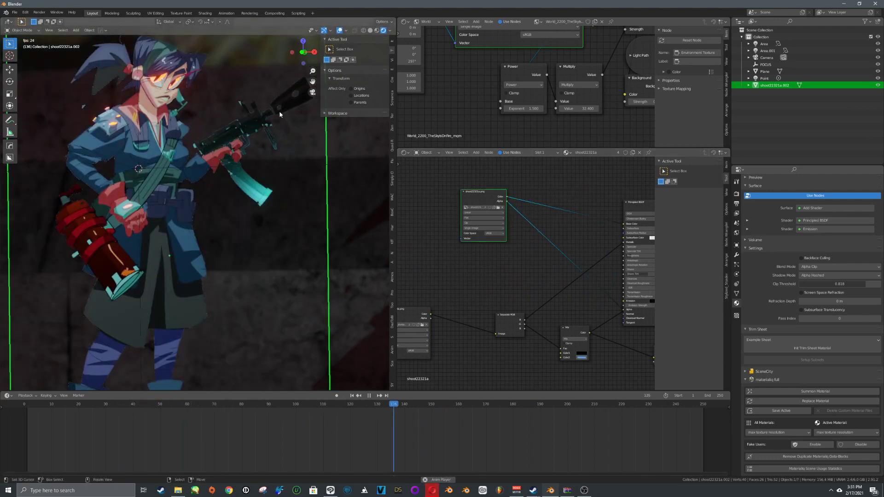
Add a Hue/Saturation node between the character image's Color and Base Color, and drive its Fac with a Separate RGB mask channel.
key("shift+a")
left_click(562, 179)
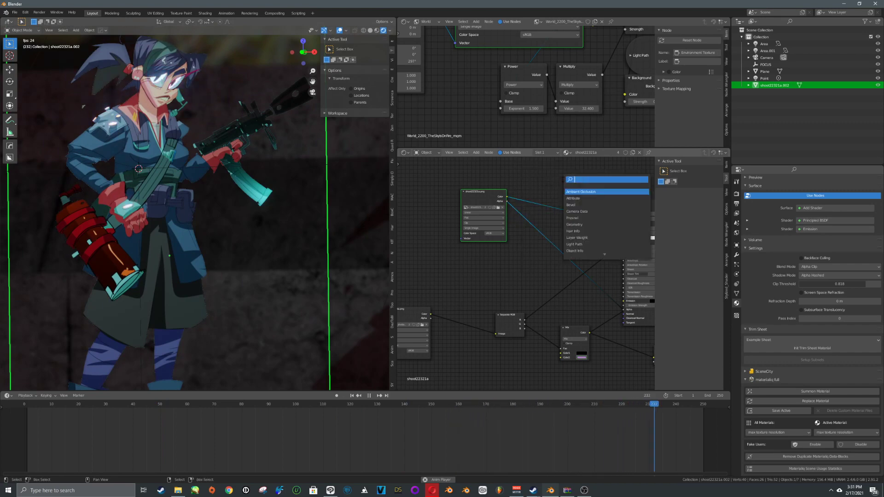
type("hue")
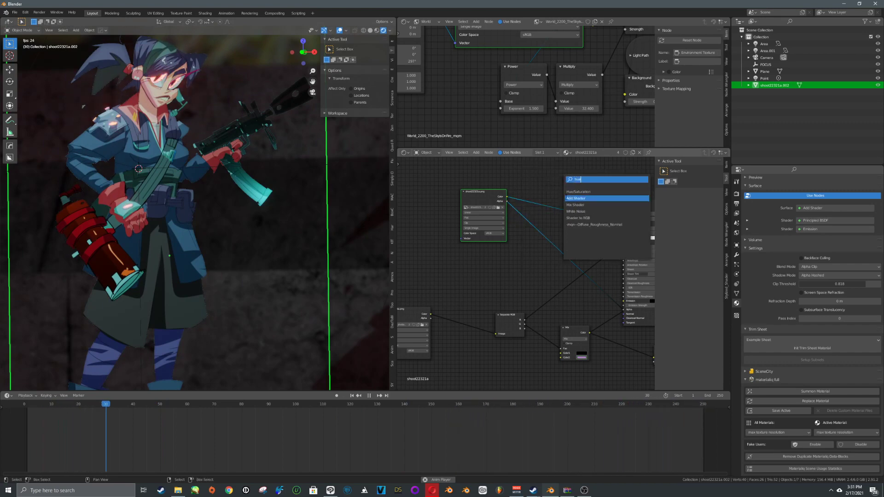
left_click(579, 191)
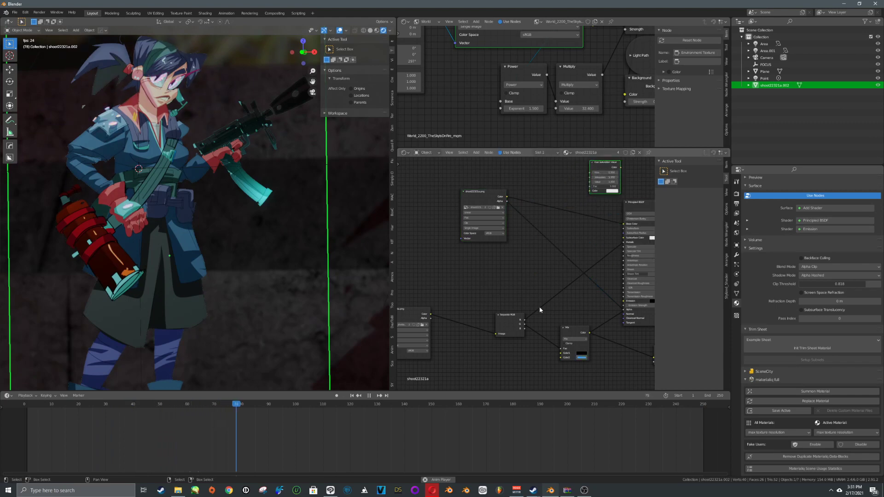
left_click_drag(520, 321, 591, 189)
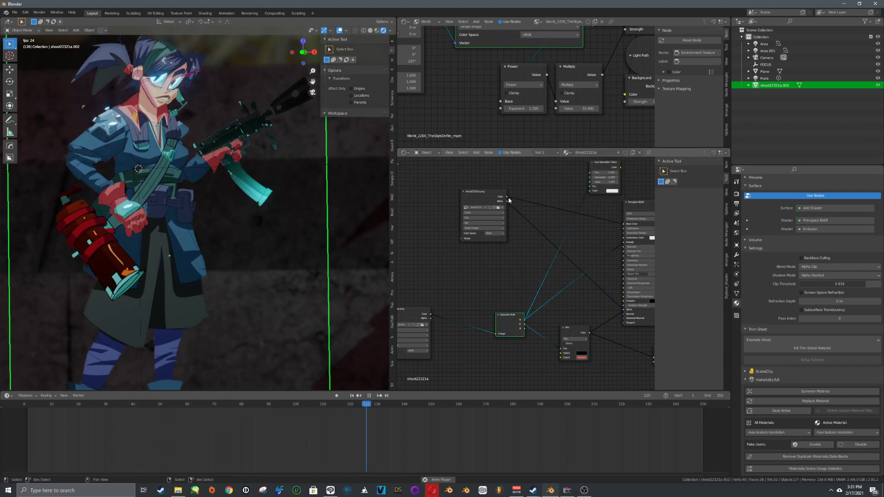
left_click_drag(508, 198, 623, 224)
Set the masked Hue Saturation Value node's Hue to 0.340 to recolour the gun and the canister.
mouse_move(605, 172)
left_mouse_down()
mouse_move(595, 172)
mouse_move(613, 172)
left_mouse_up()
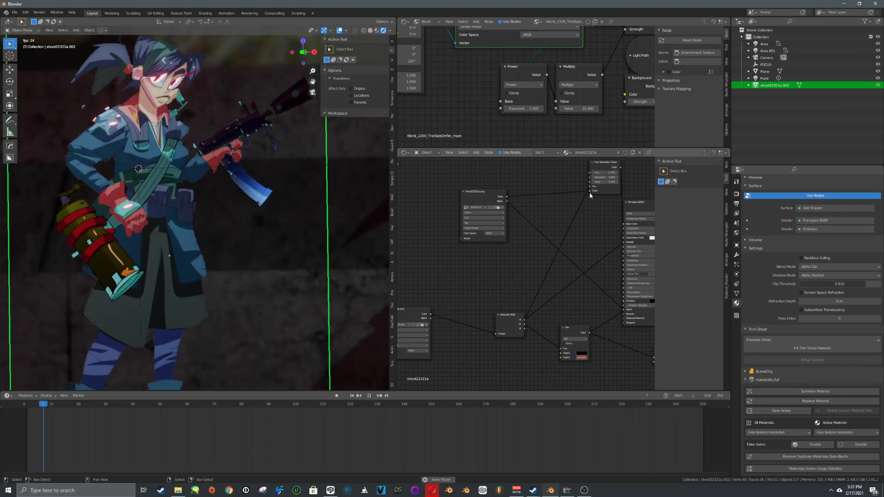
middle_click_drag(589, 192, 550, 248)
scroll(562, 212, "up", 3)
scroll(563, 209, "up", 3)
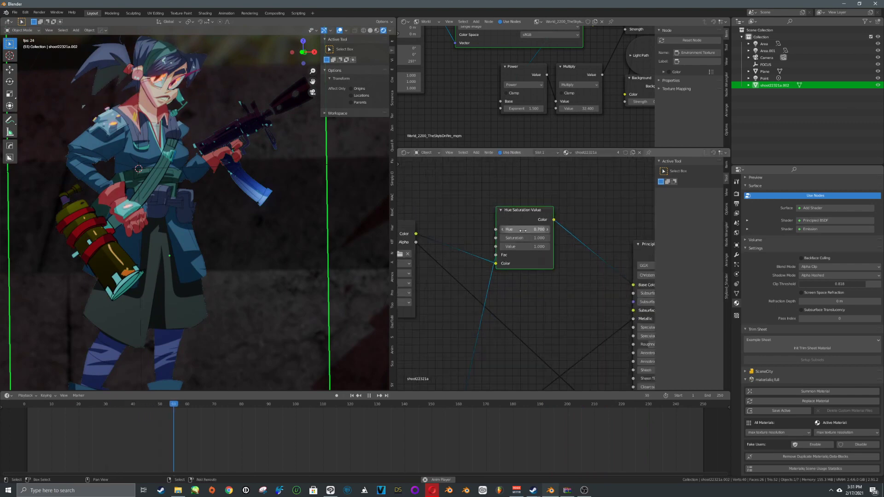
mouse_move(525, 229)
left_mouse_down()
mouse_move(545, 229)
mouse_move(471, 228)
mouse_move(526, 229)
left_mouse_up()
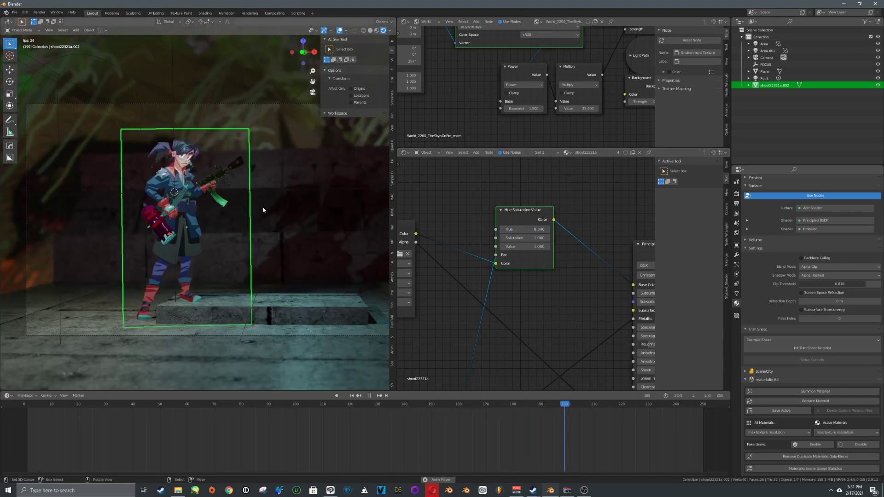
Examine how the character plane sits in the concrete set, its material's blend and shadow modes, and its shader node layout.
left_click(262, 206)
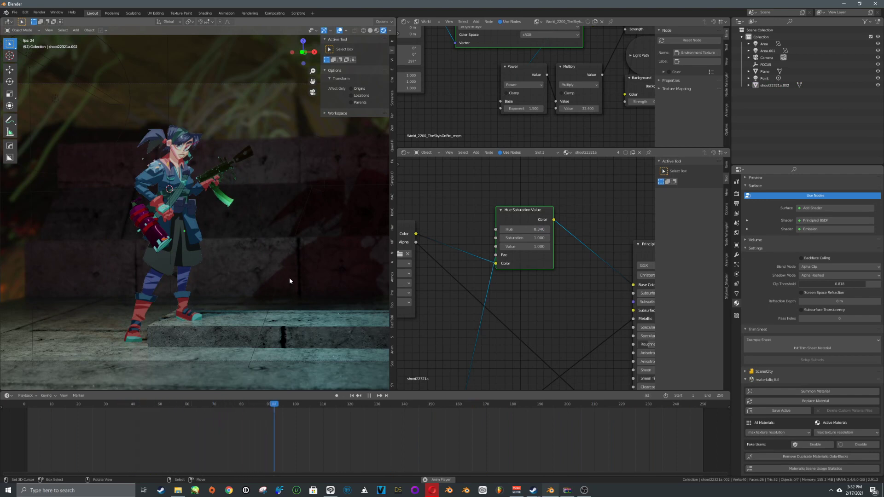
left_click(231, 254)
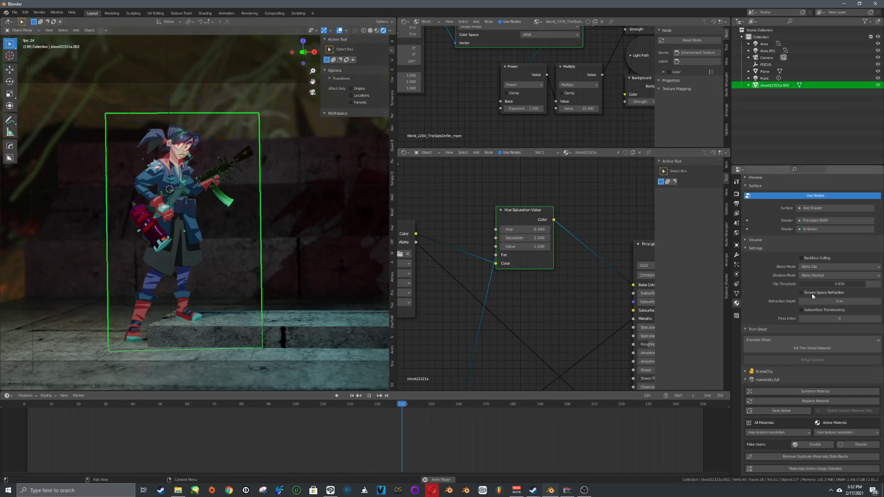
left_click(846, 268)
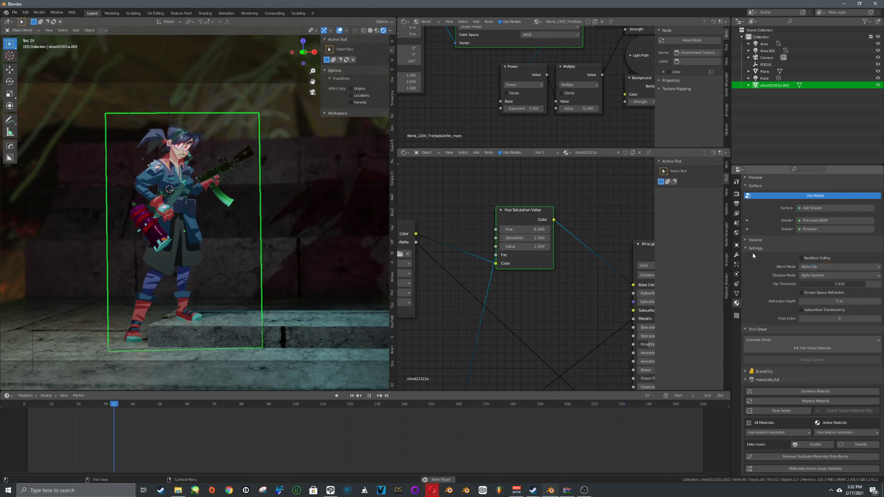
left_click(825, 267)
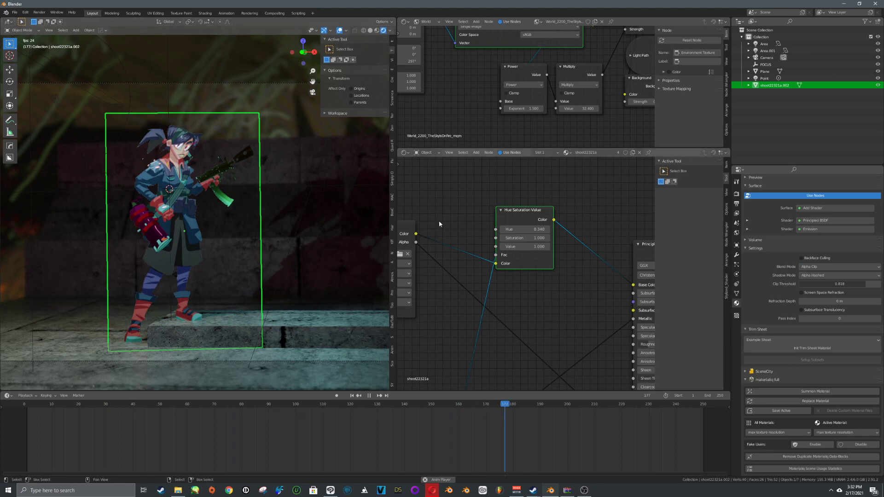
left_click(804, 276)
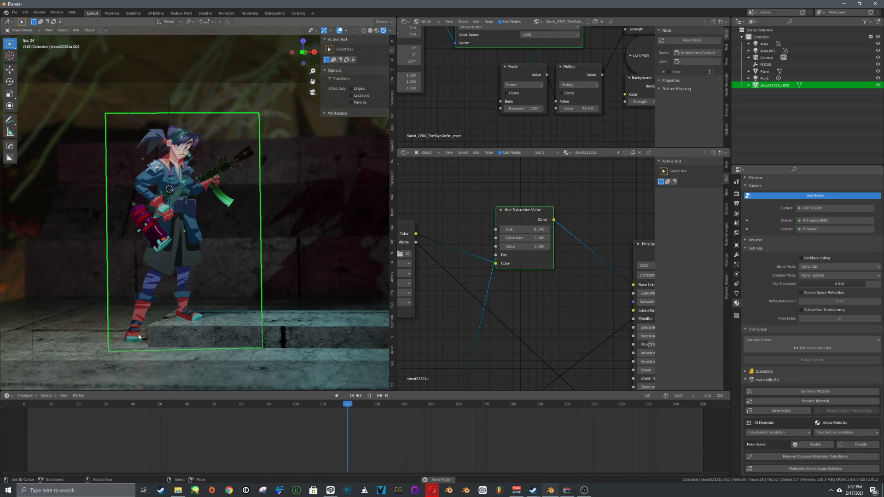
scroll(98, 139, "down", 3)
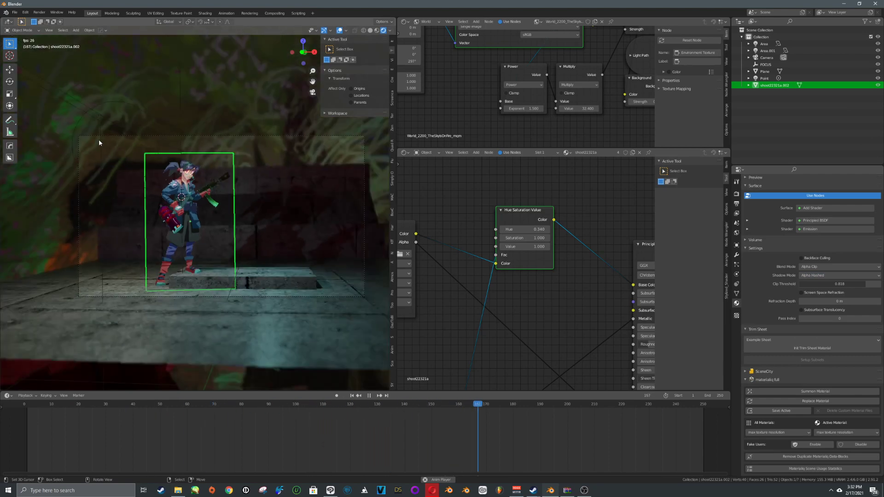
scroll(128, 121, "up", 3)
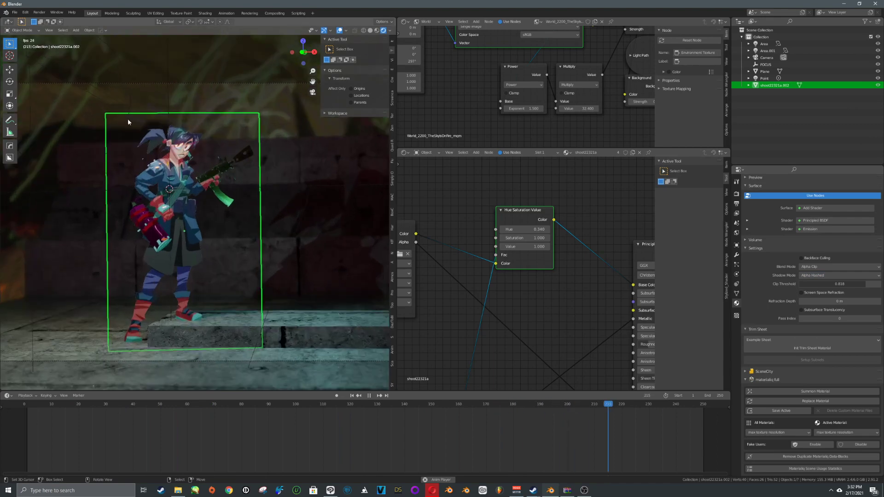
scroll(115, 120, "down", 3)
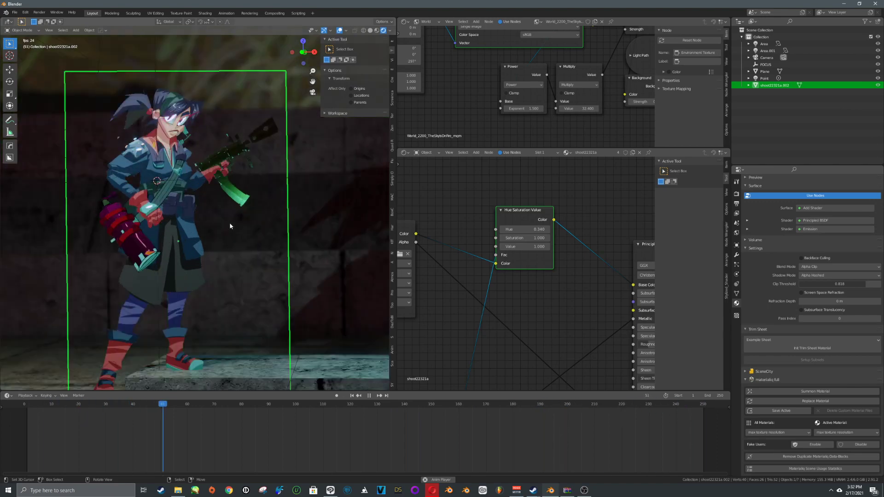
scroll(478, 252, "down", 2)
key("Home")
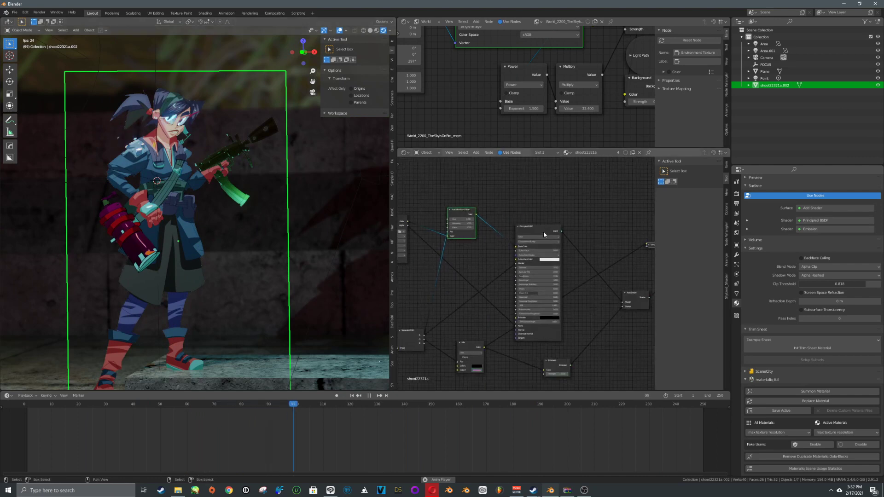